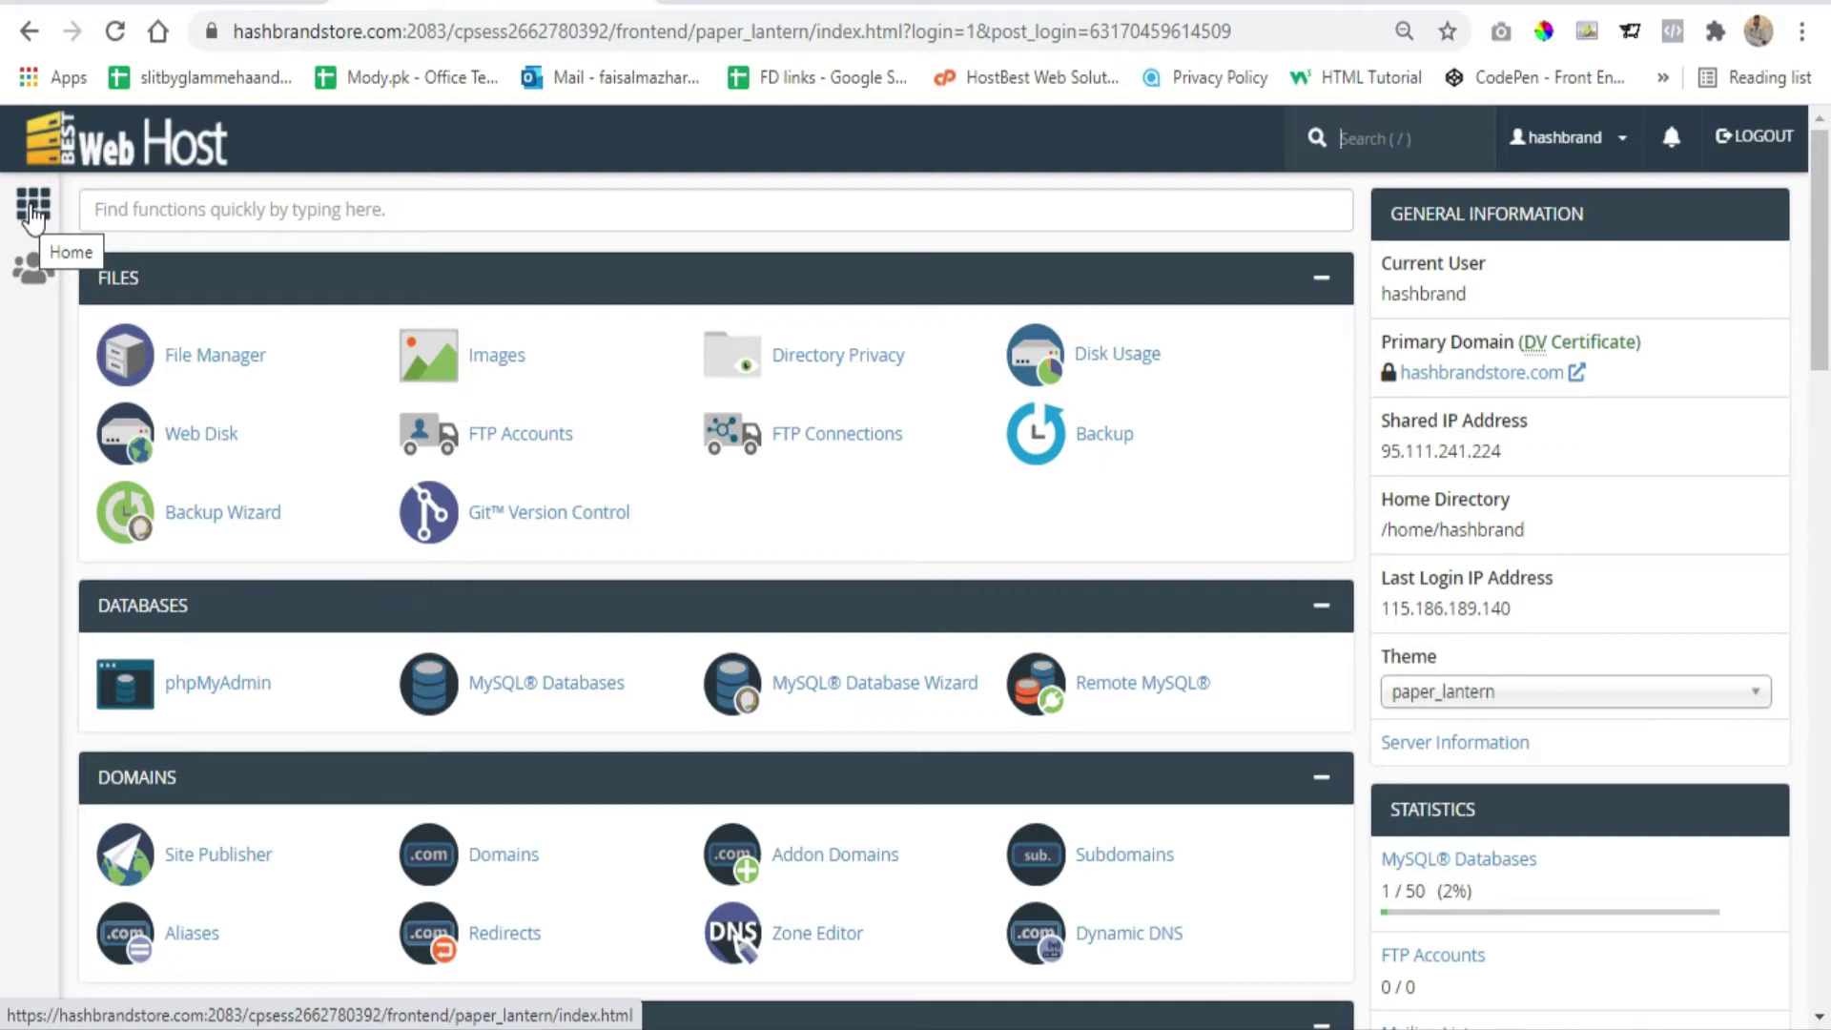
# Look through the function groups from Files to Software and return to the home page.
pyautogui.scroll(-8, 386, 392)
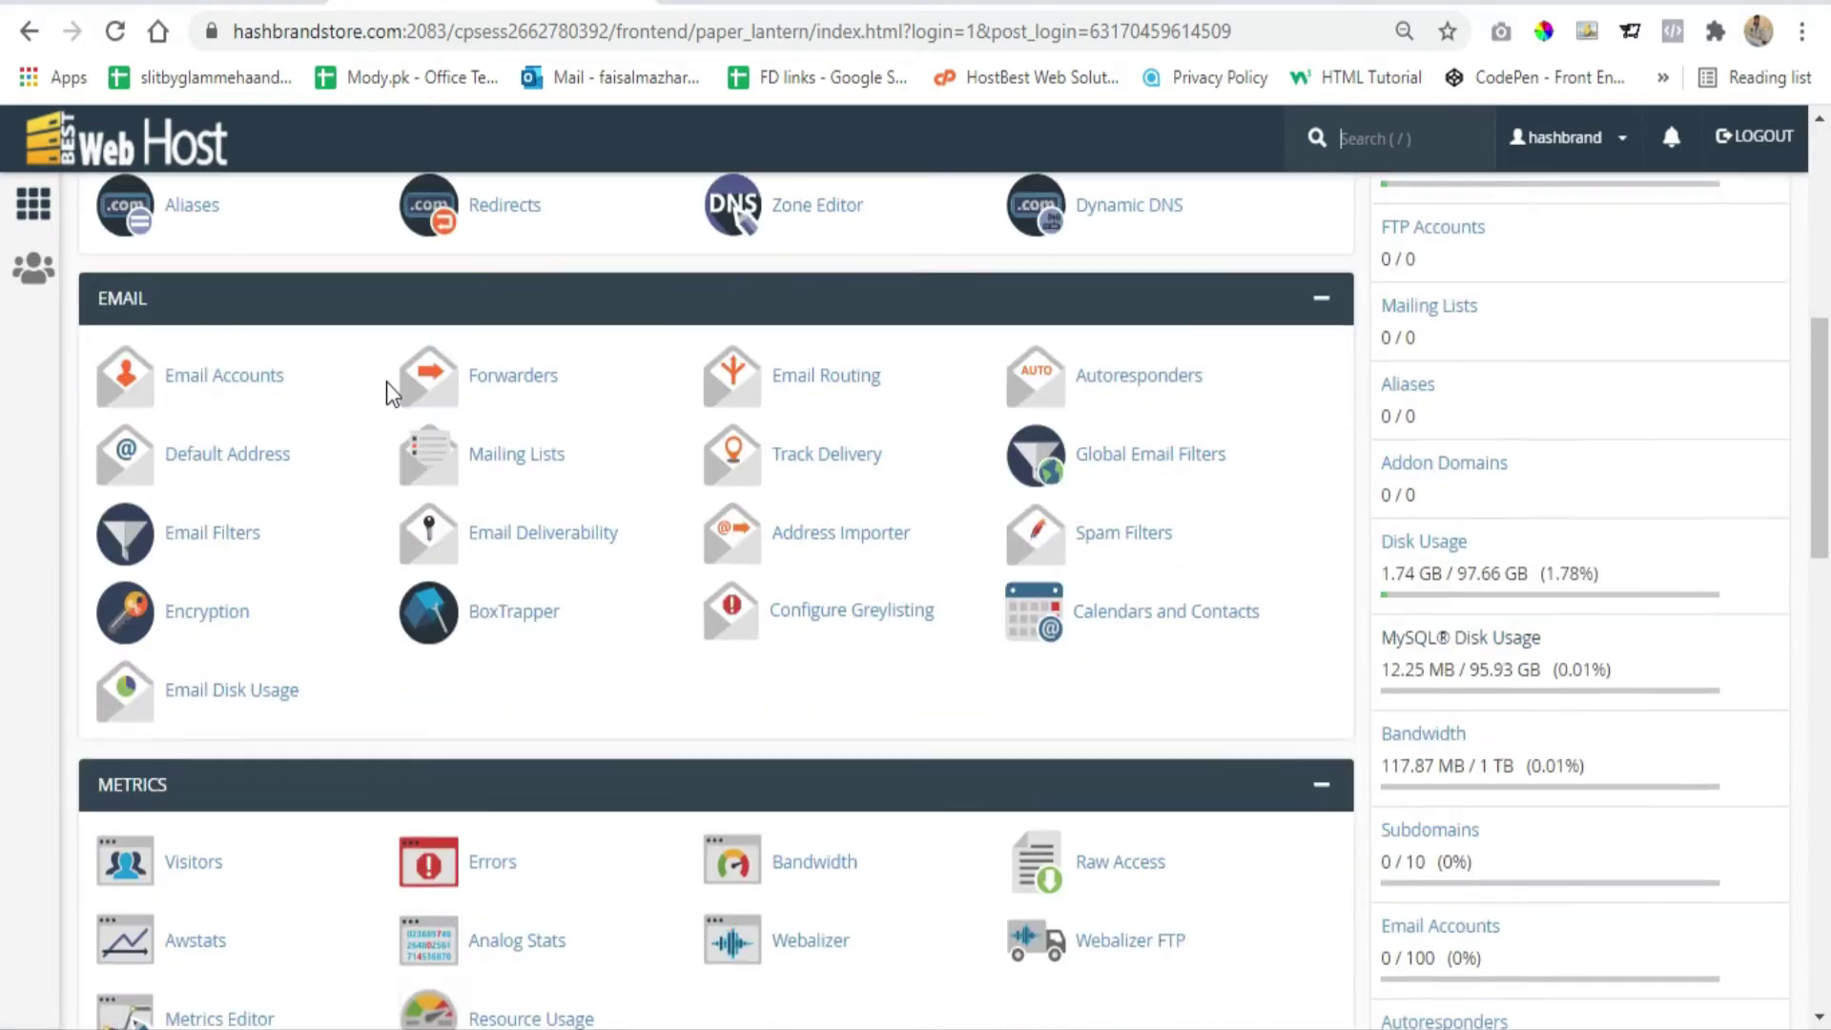
pyautogui.scroll(-5, 387, 381)
pyautogui.scroll(-2, 387, 382)
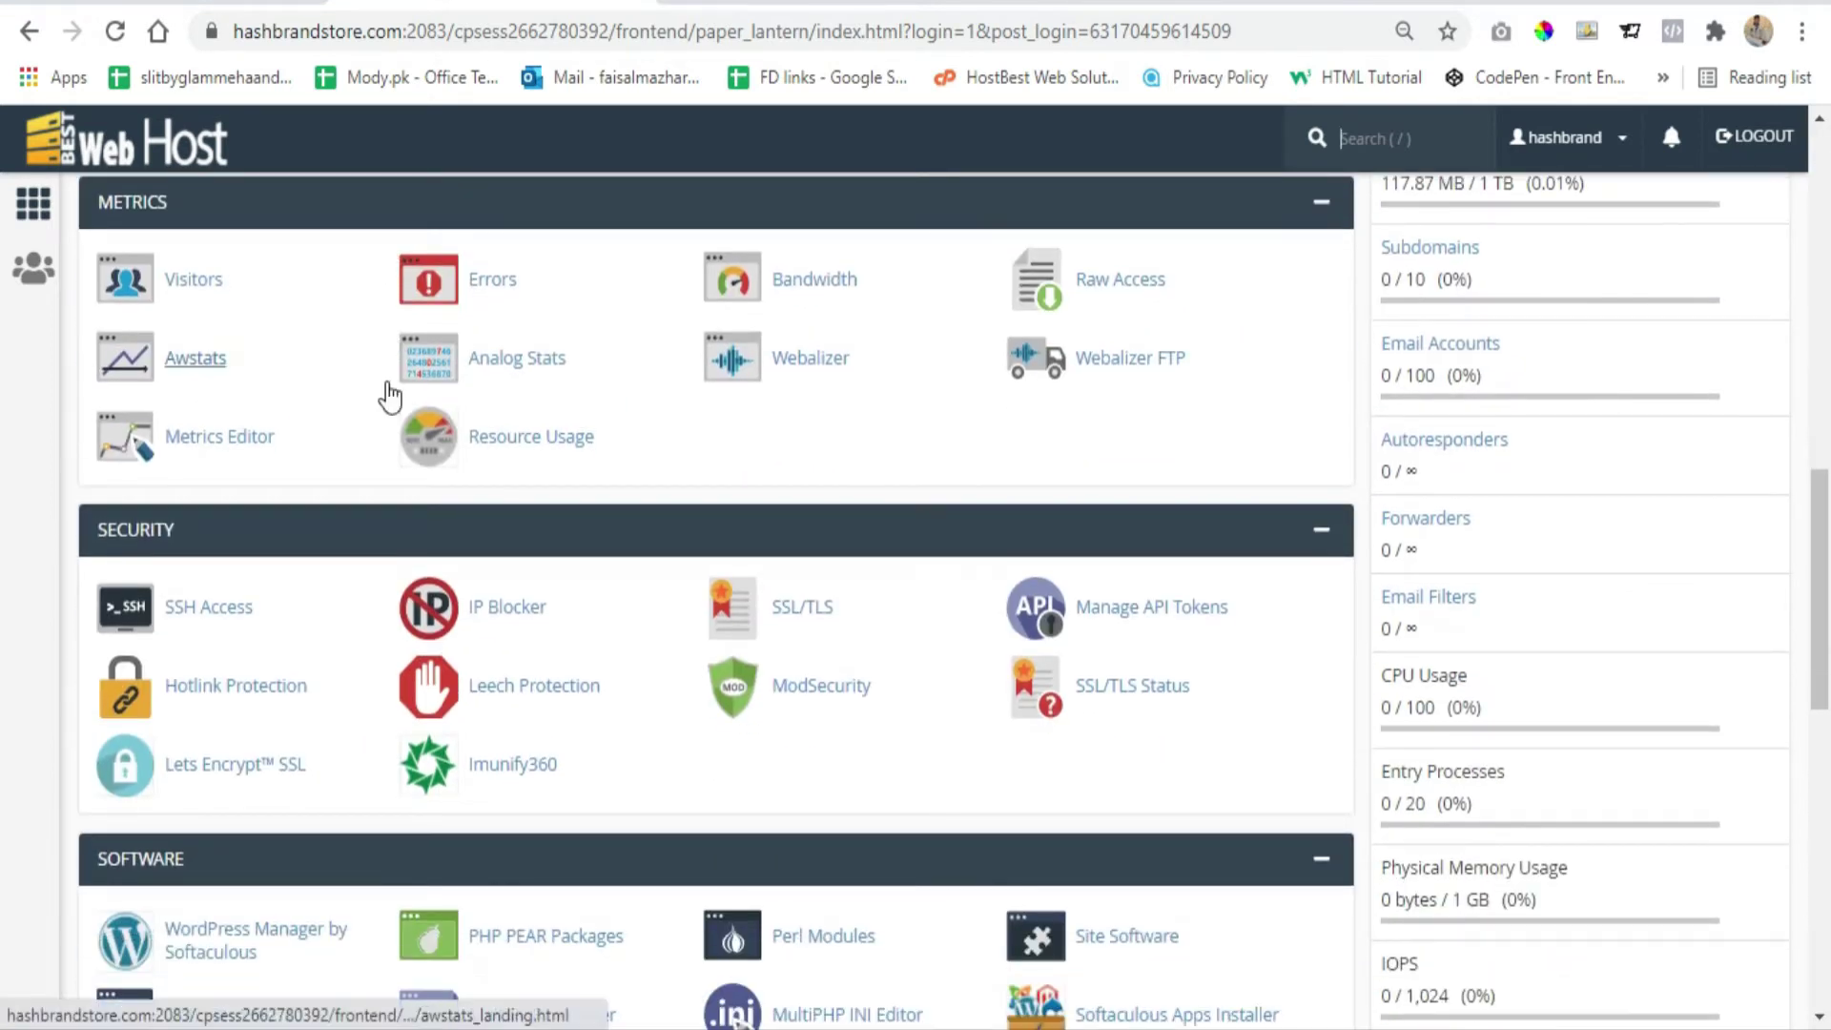
pyautogui.click(36, 219)
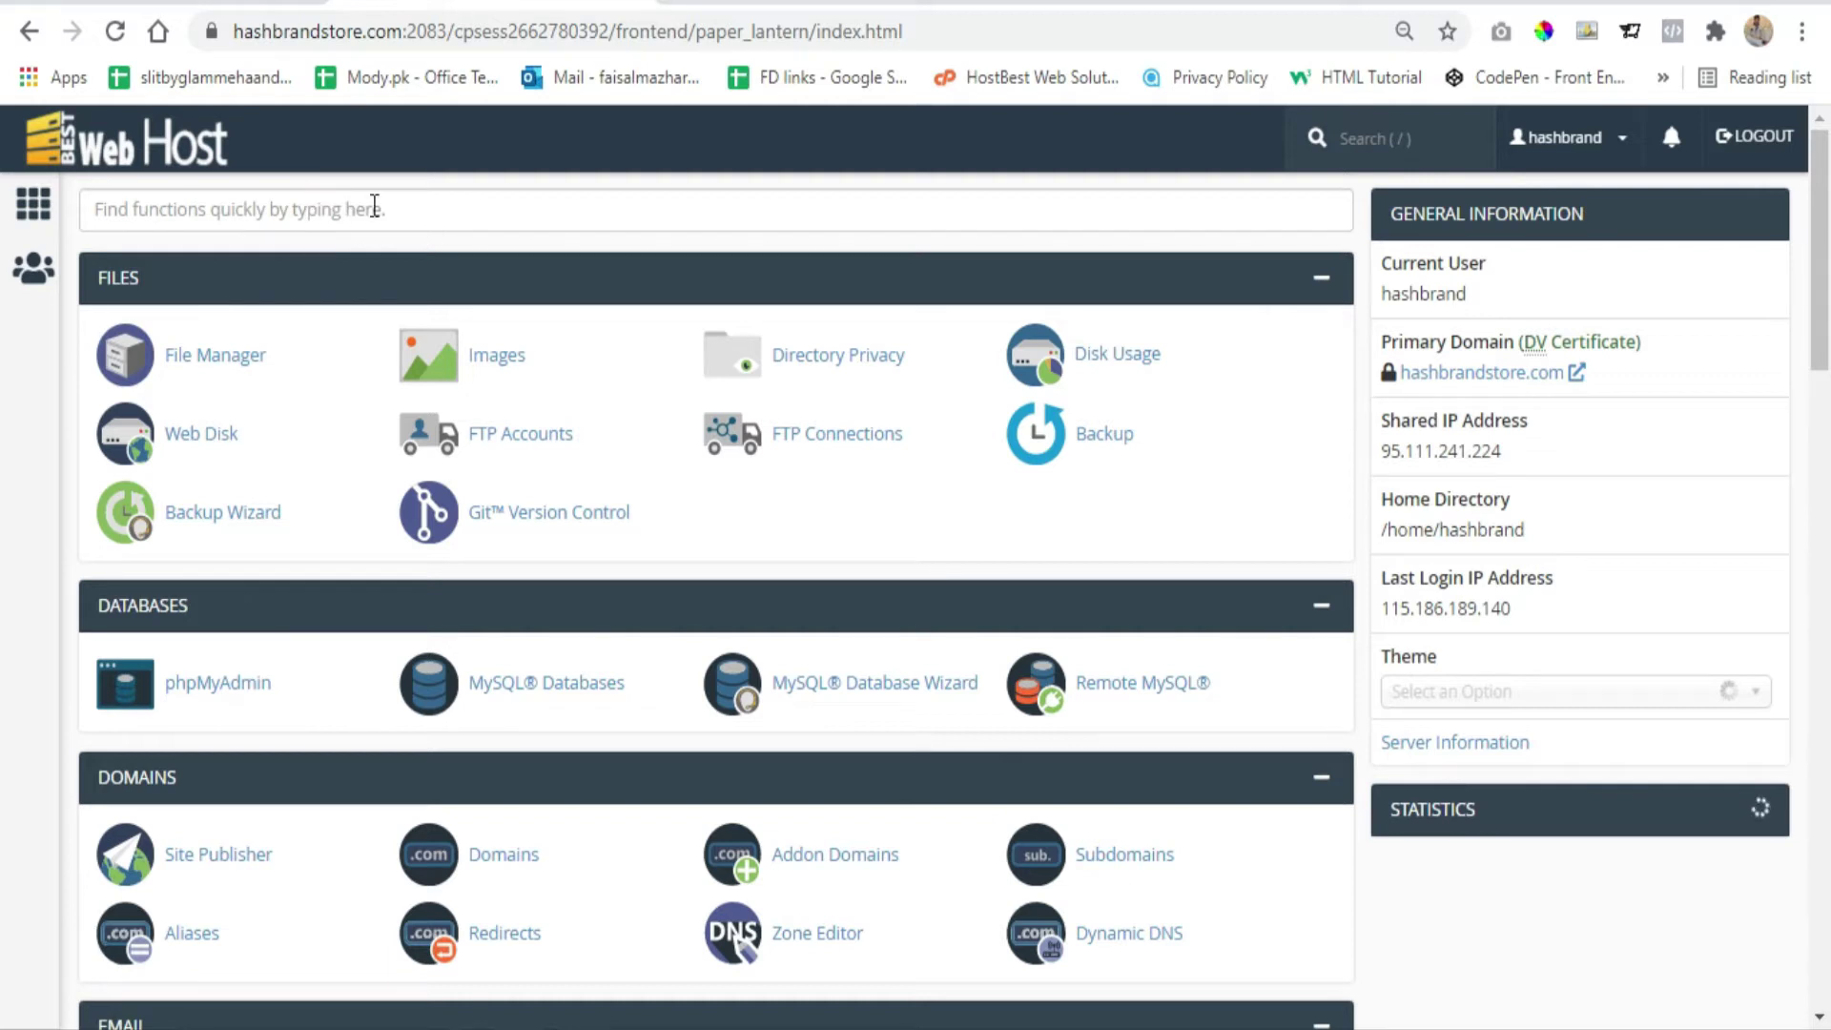
# Search the home page functions for "email" and clear the search again.
pyautogui.click(216, 208)
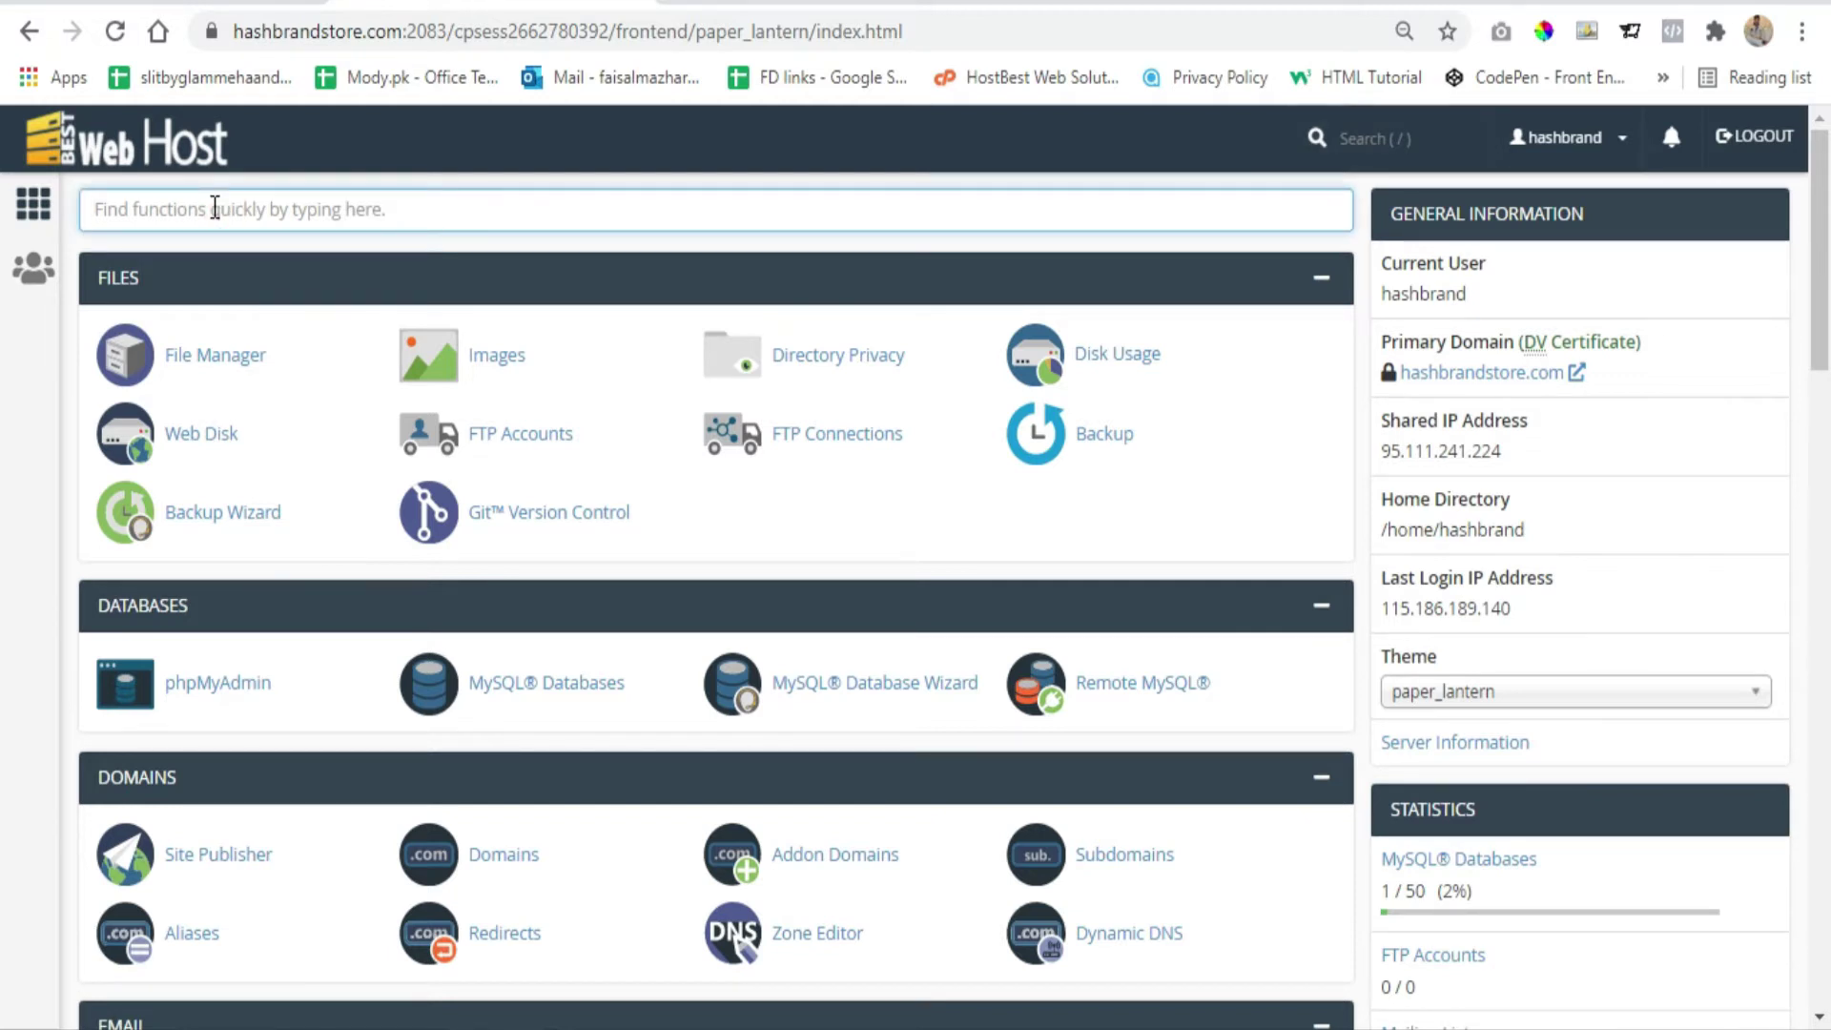
pyautogui.write('email')
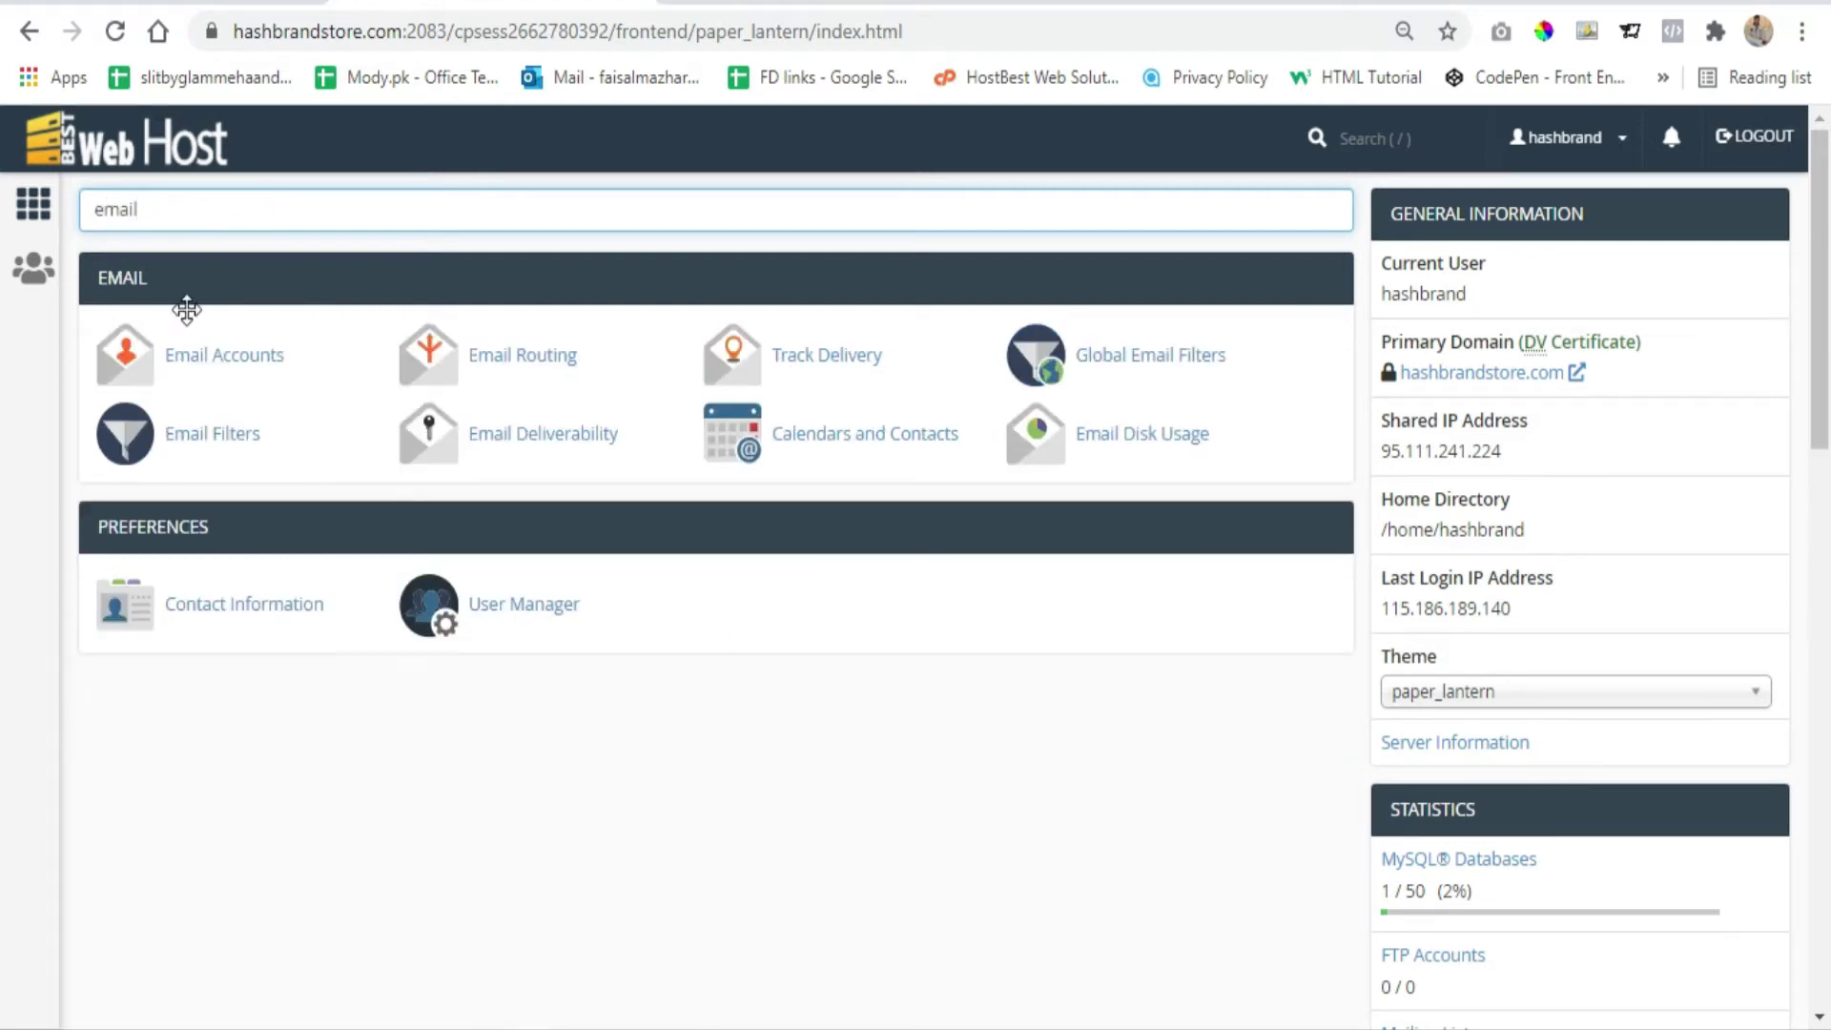
pyautogui.click(199, 360)
pyautogui.click(167, 218)
pyautogui.doubleClick(168, 218)
pyautogui.press('BackSpace')
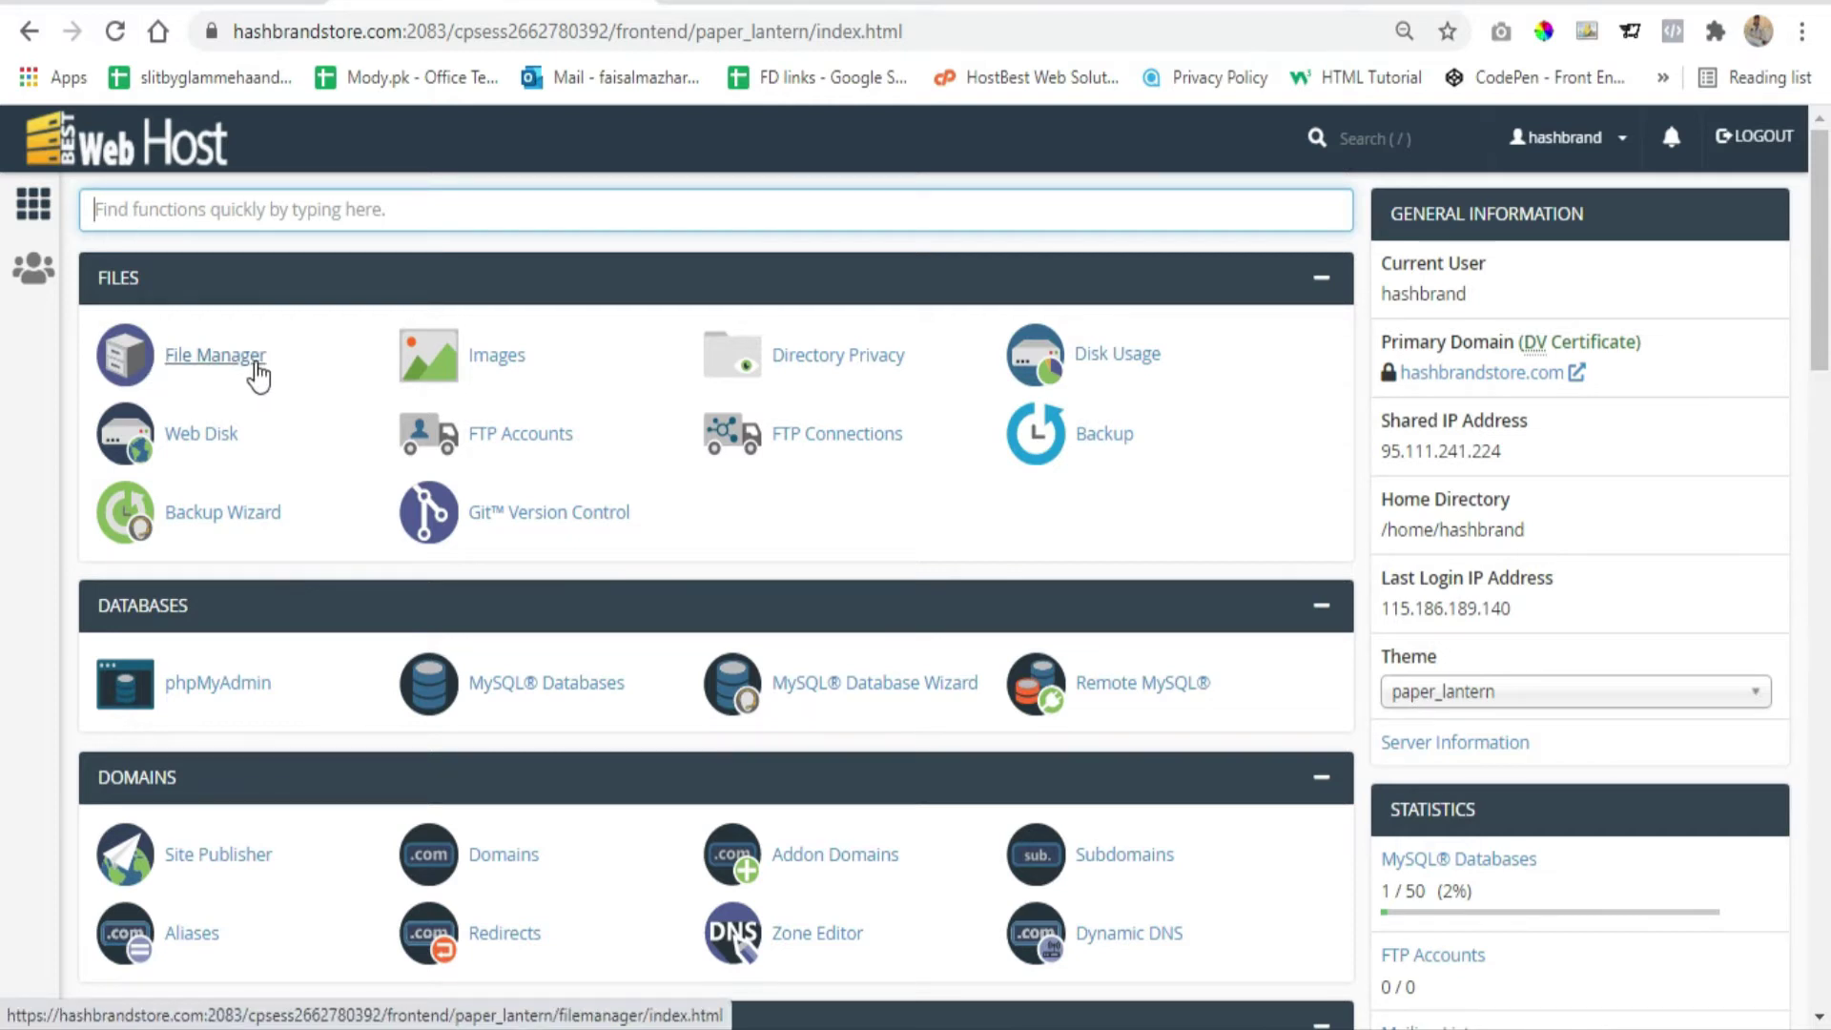
# Examine the functions offered in the Files, Databases, Domains and Email sections.
pyautogui.scroll(-1, 165, 558)
pyautogui.scroll(-3, 165, 558)
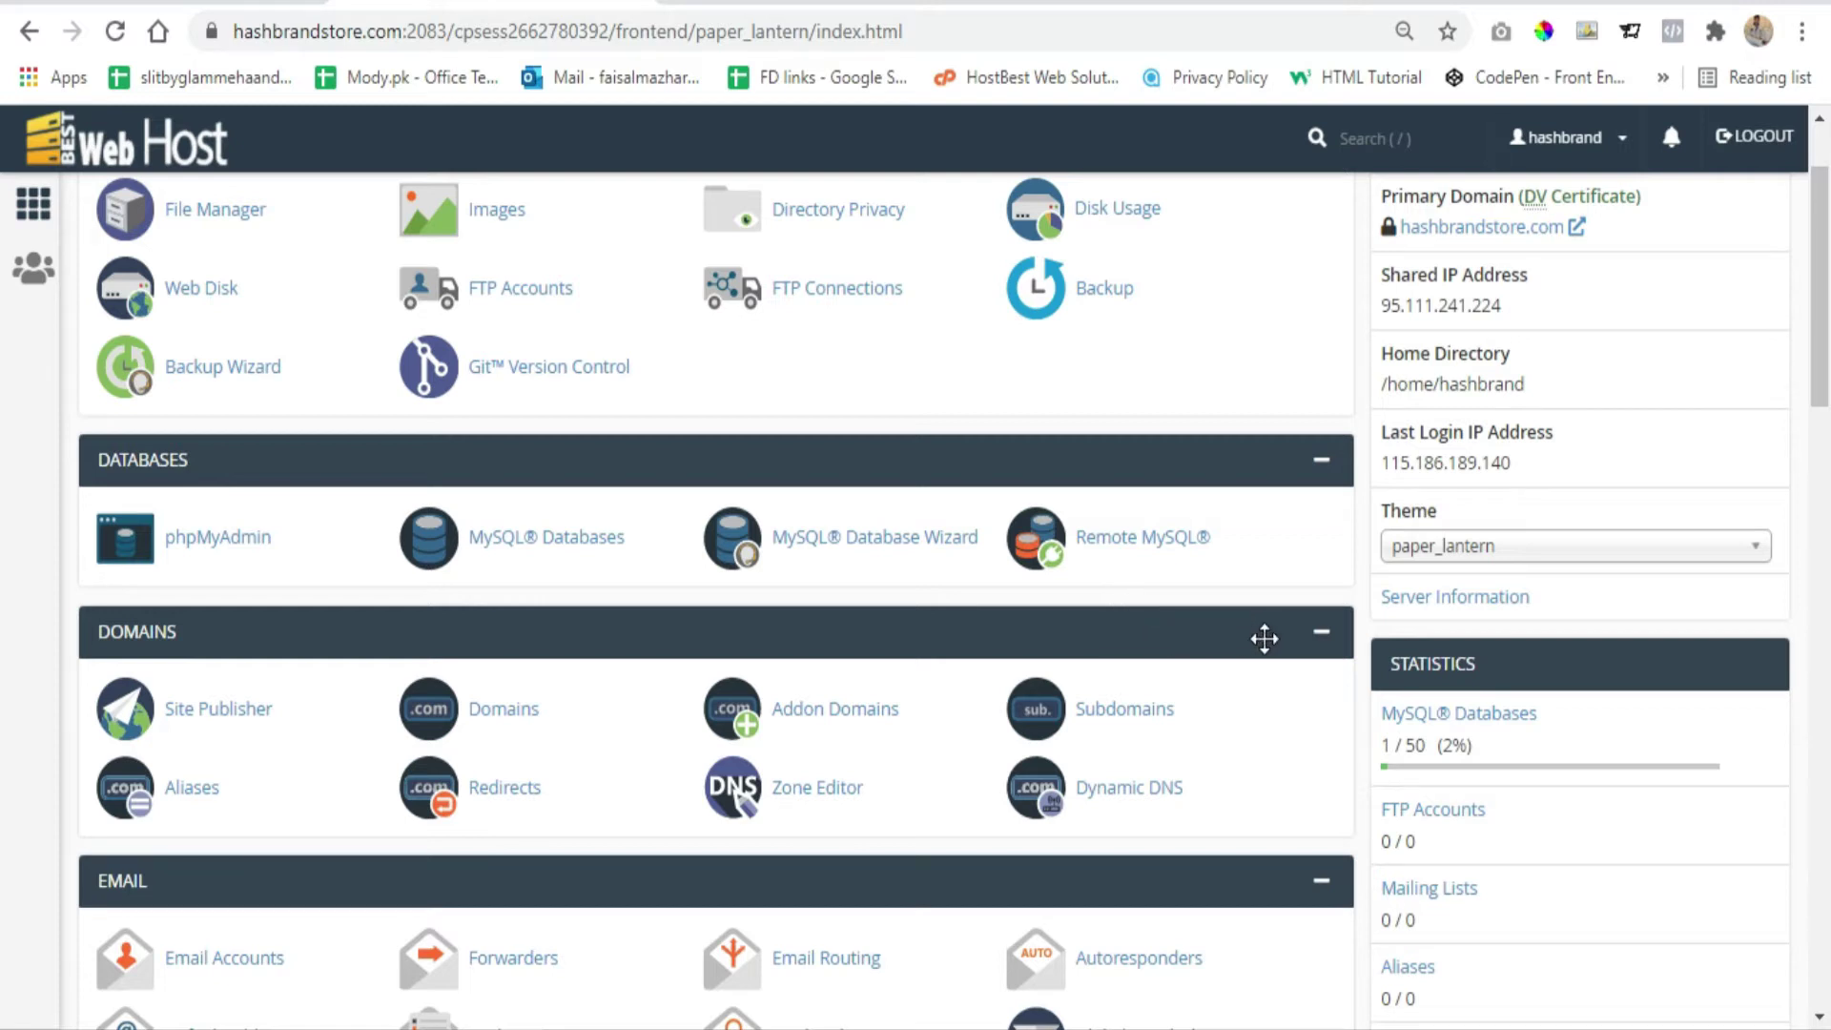
pyautogui.scroll(1, 544, 534)
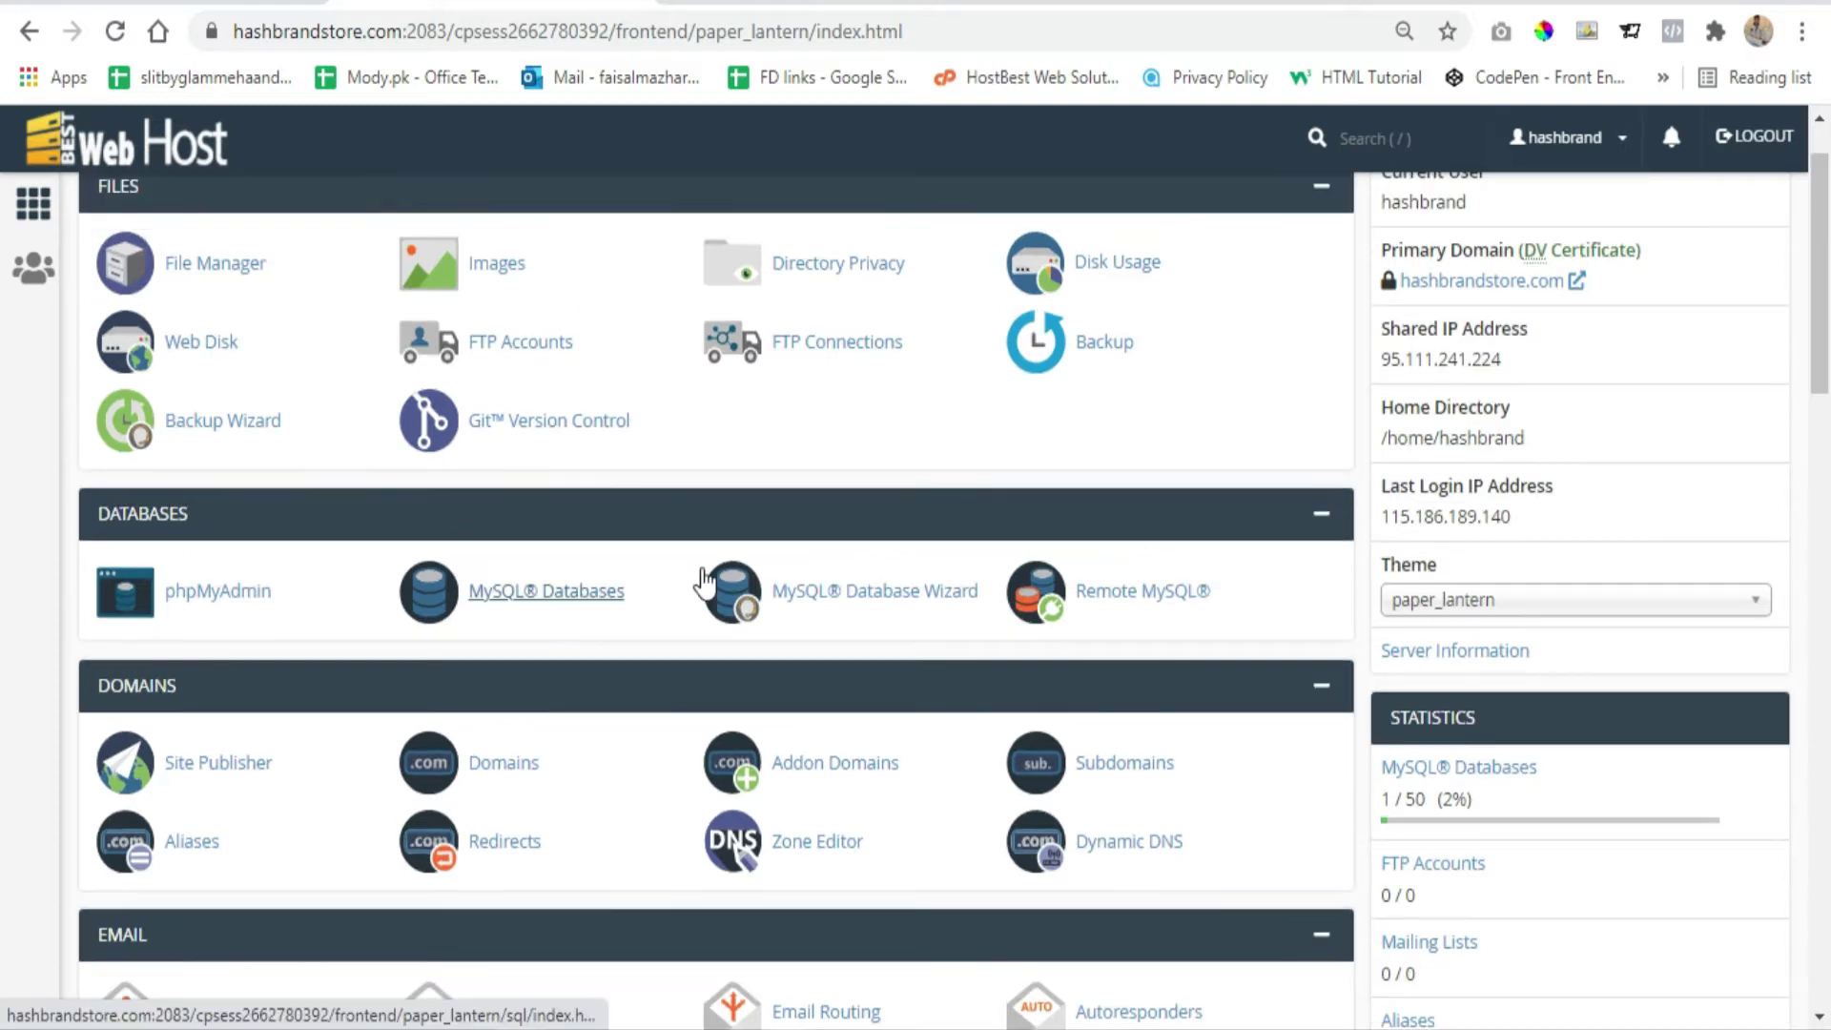
pyautogui.scroll(-3, 225, 630)
pyautogui.scroll(-2, 210, 584)
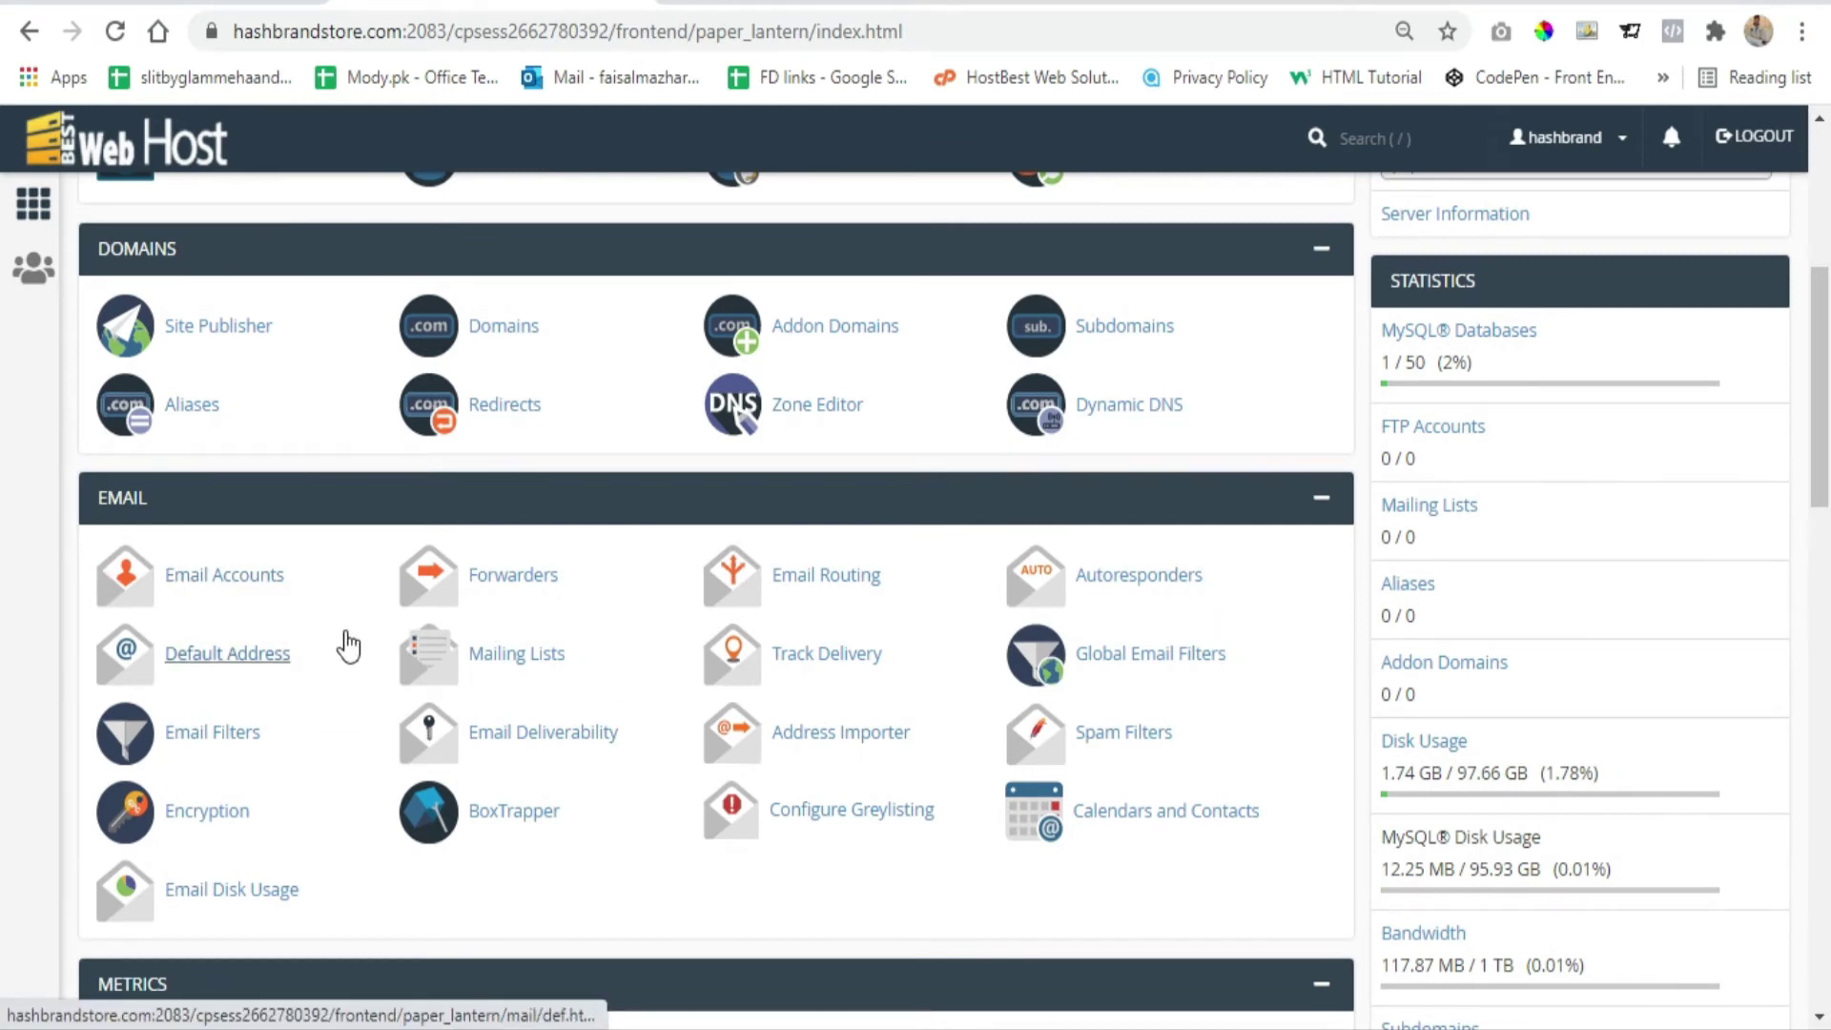
pyautogui.scroll(2, 347, 642)
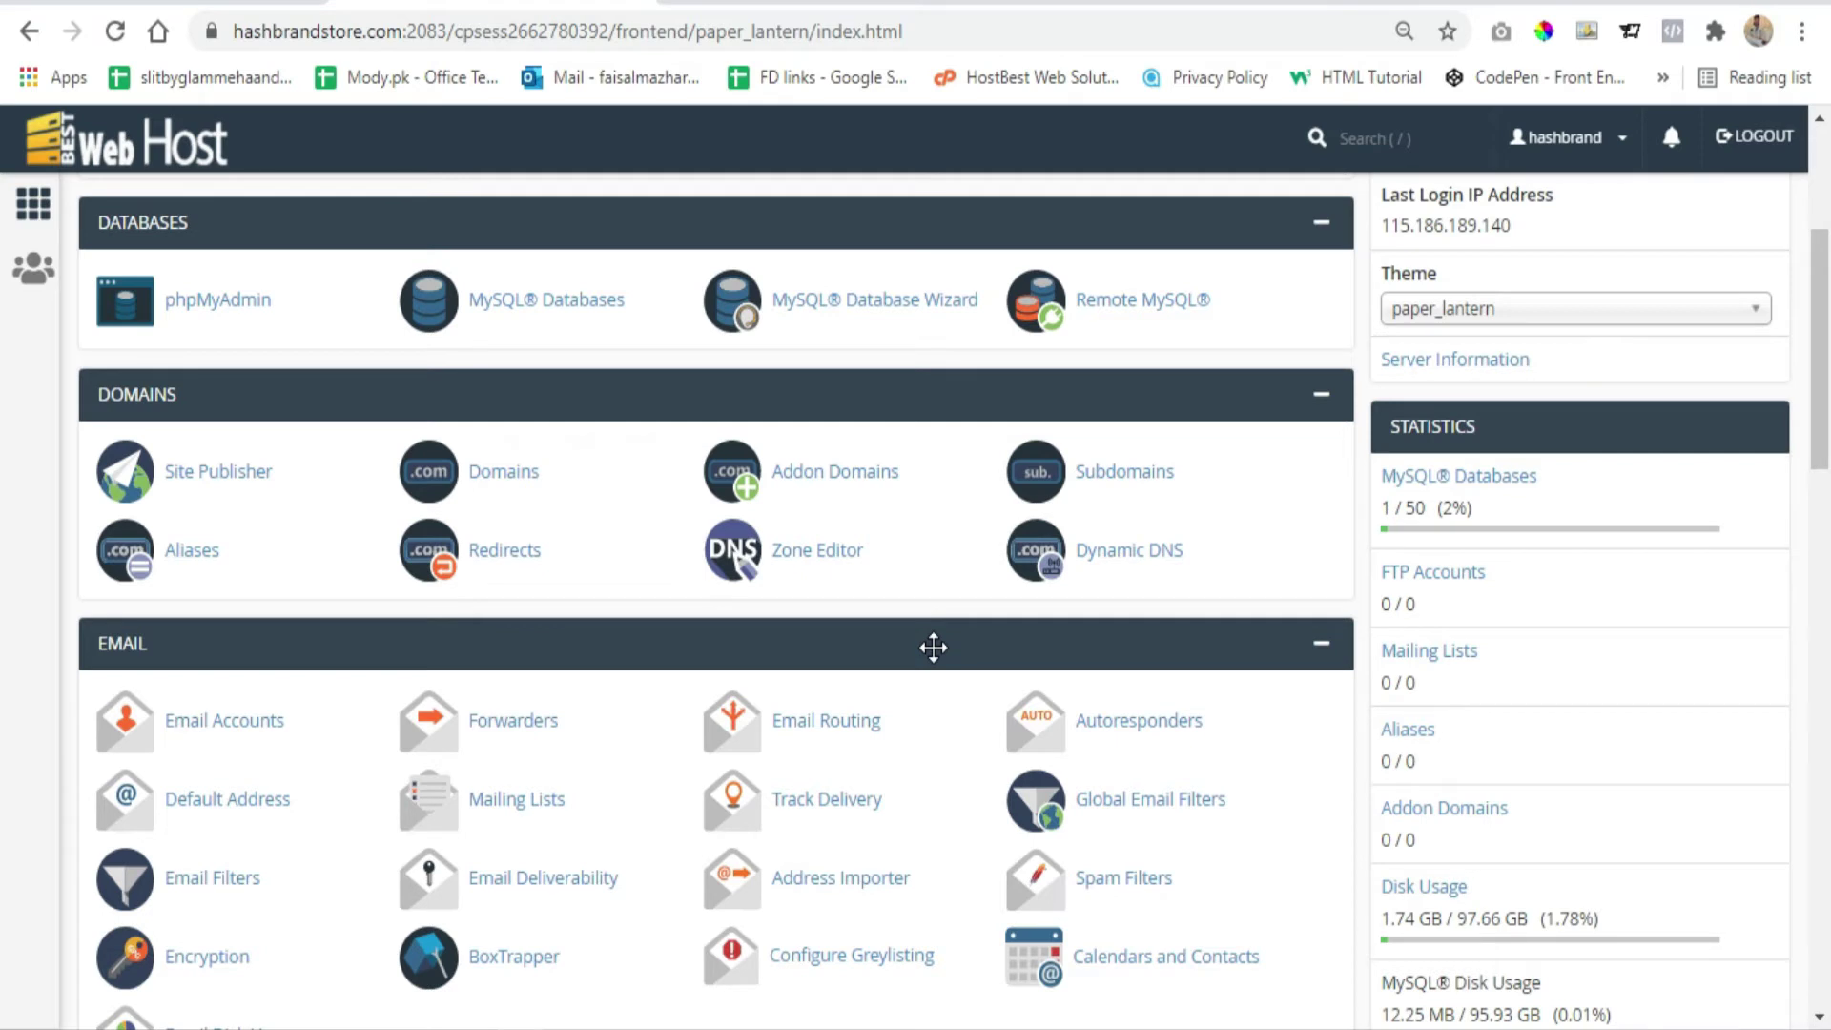
# Collapse the Email, Metrics, Domains and Databases sections, and expand Metrics again.
pyautogui.moveTo(934, 648)
pyautogui.mouseDown()
pyautogui.moveTo(925, 375)
pyautogui.moveTo(911, 635)
pyautogui.mouseUp()
pyautogui.click(1329, 666)
pyautogui.click(1320, 717)
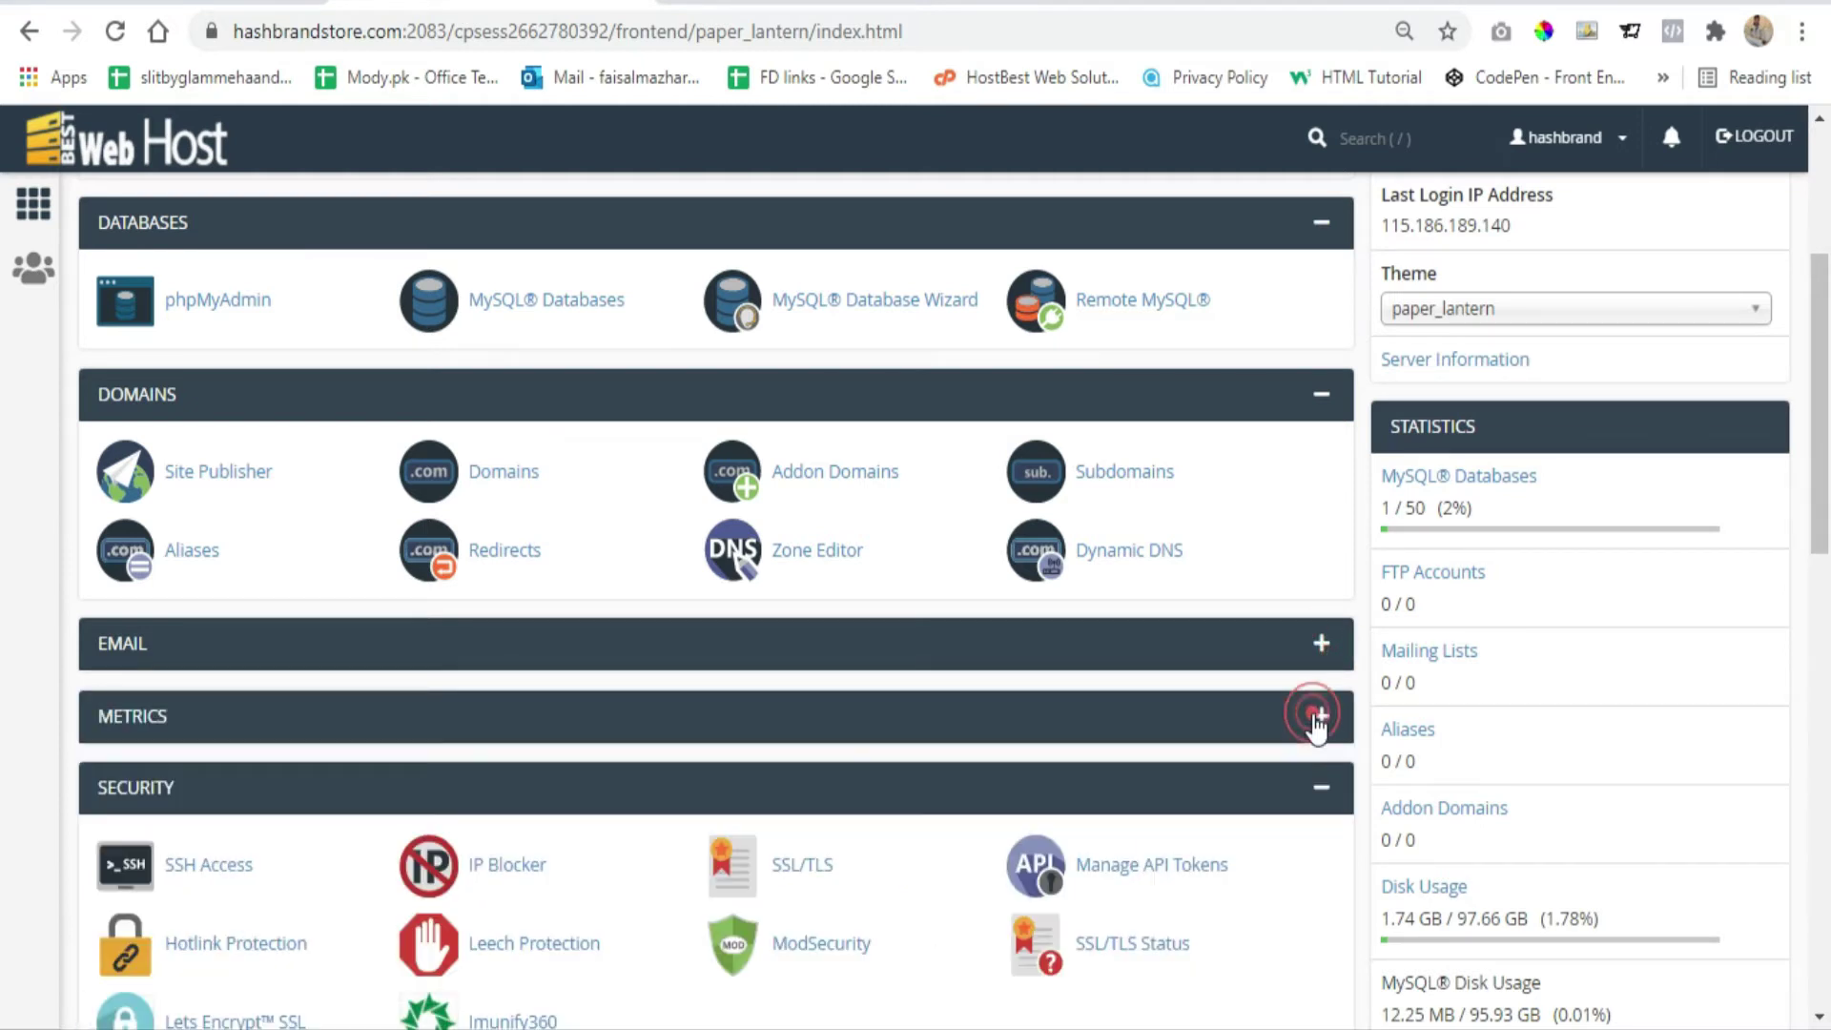
pyautogui.click(1320, 391)
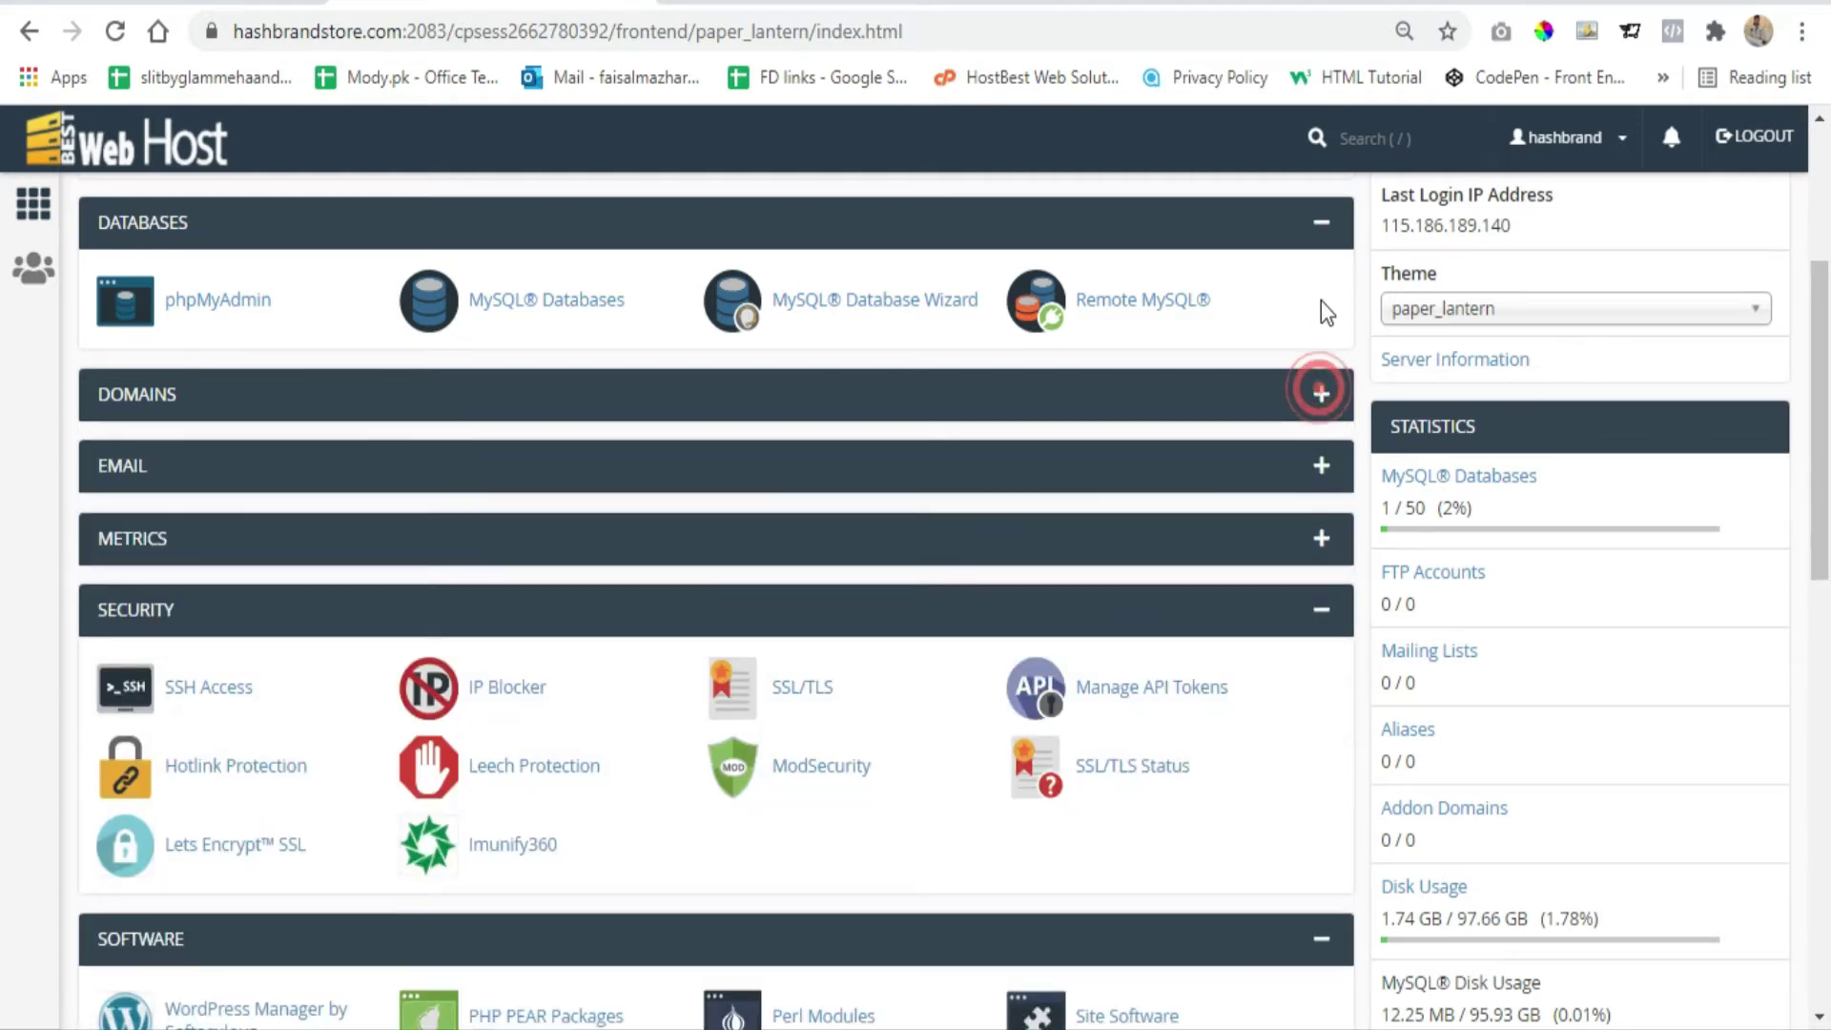
pyautogui.click(1321, 221)
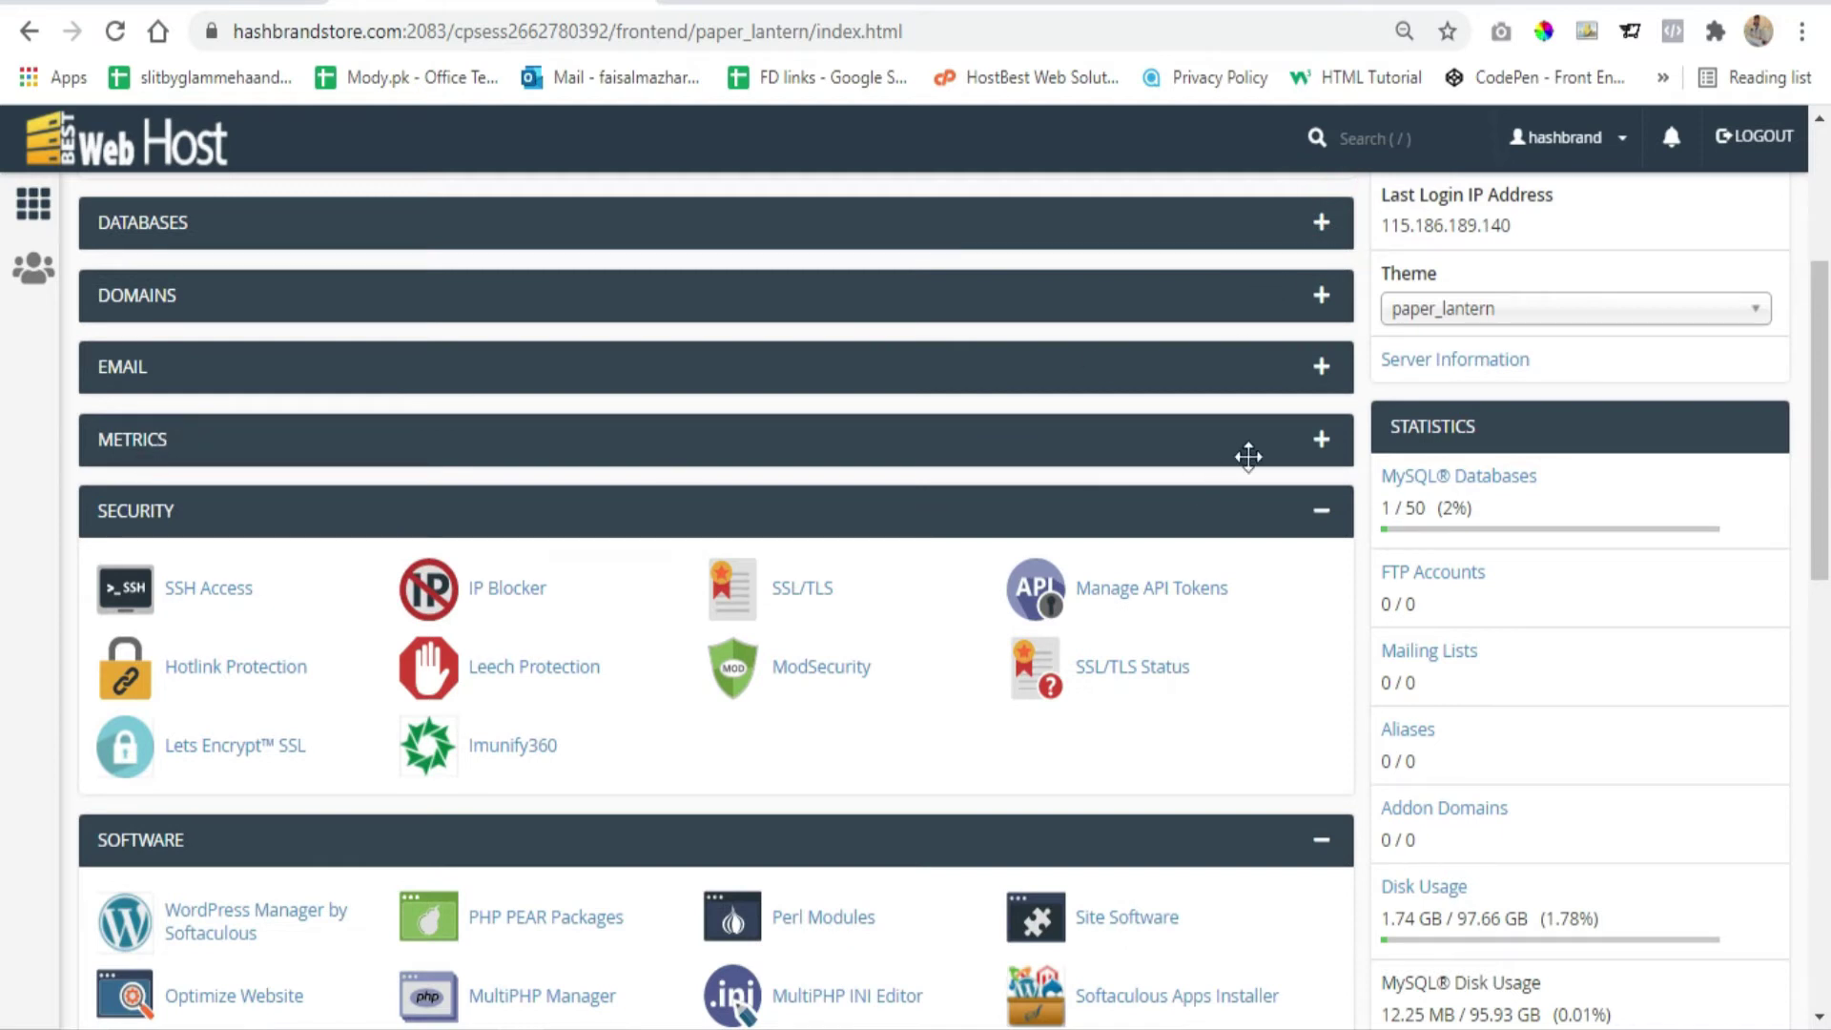
pyautogui.click(1321, 440)
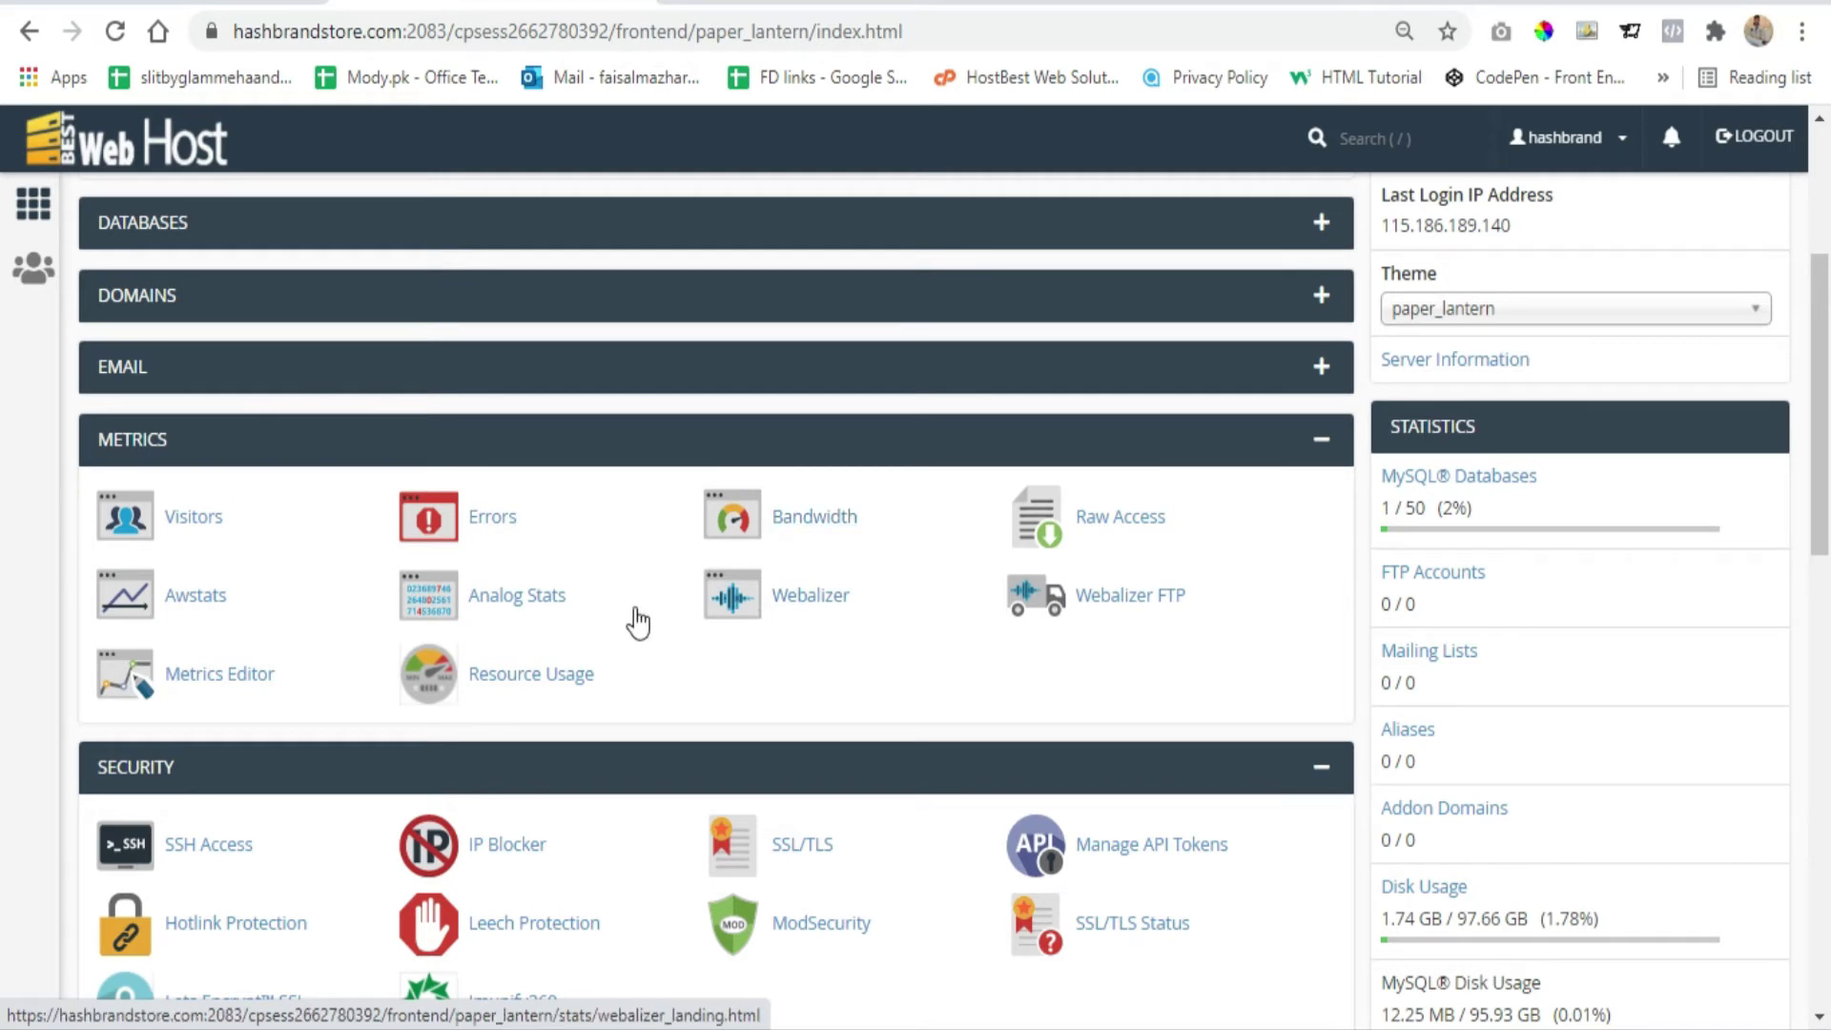
# Examine the functions in the Metrics, Security, Software, Advanced and Preferences sections.
pyautogui.scroll(-2, 148, 549)
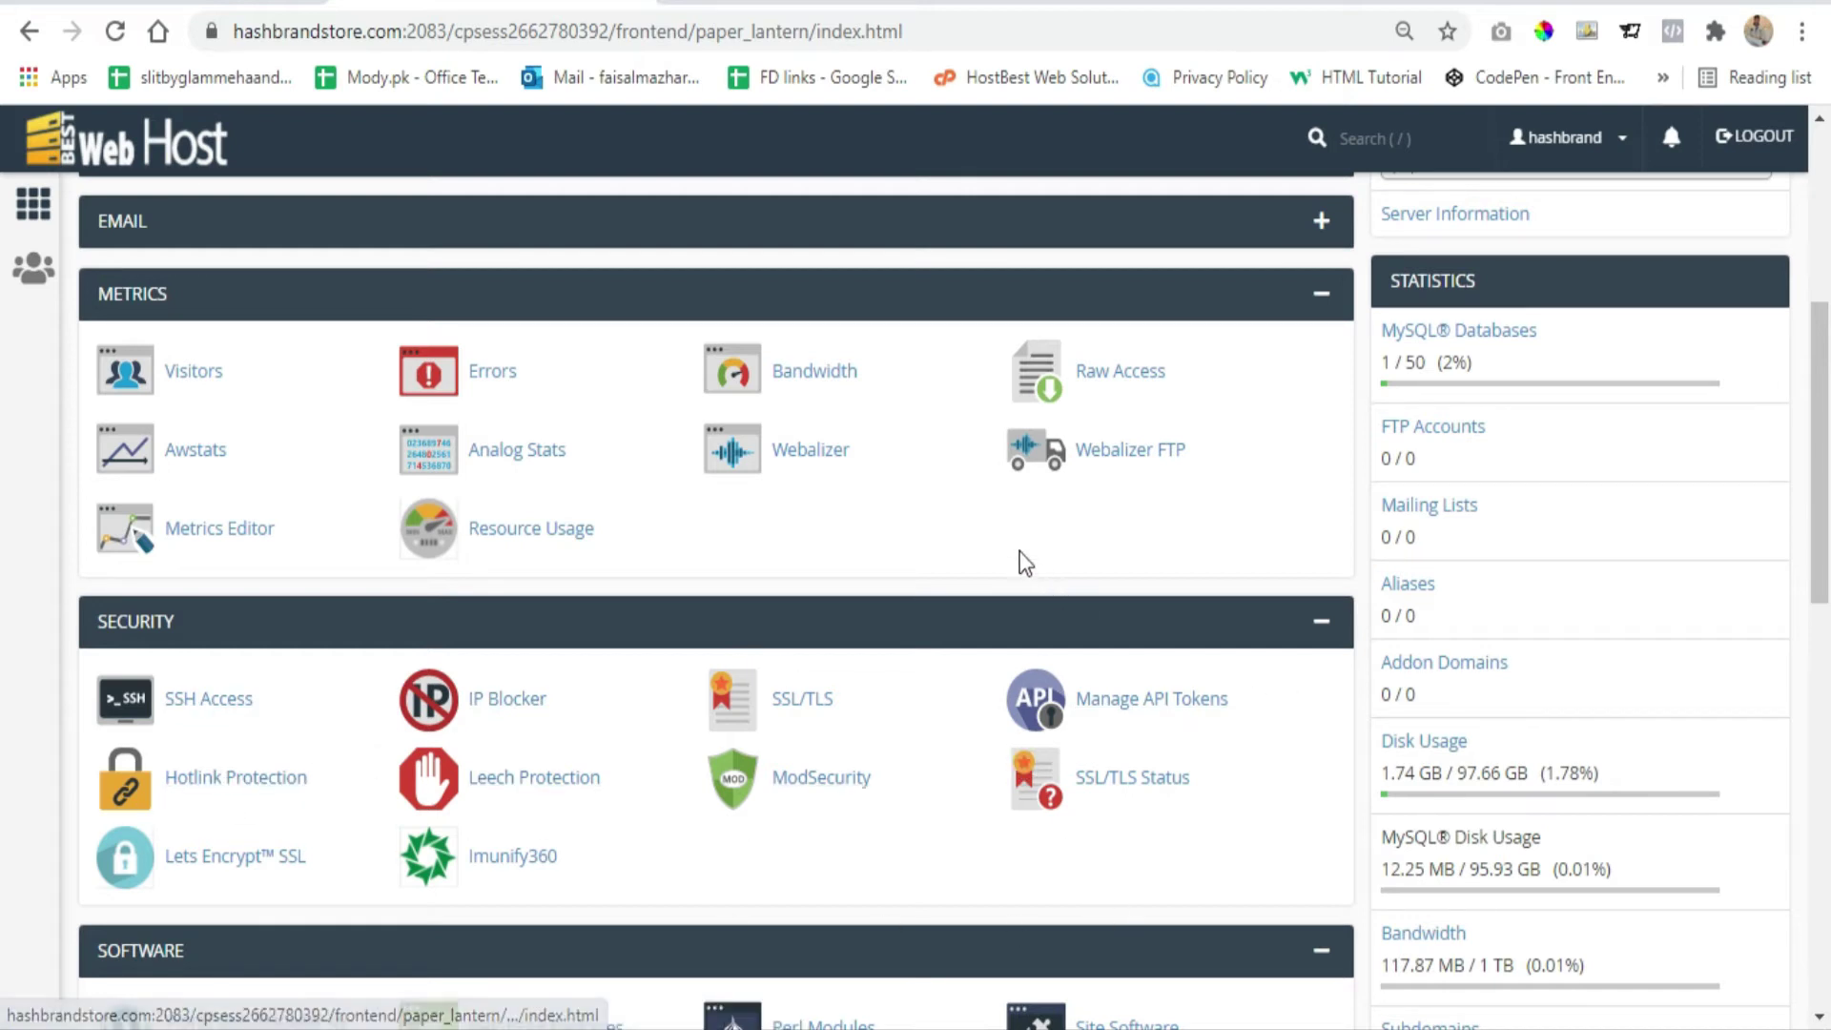
pyautogui.scroll(-3, 953, 558)
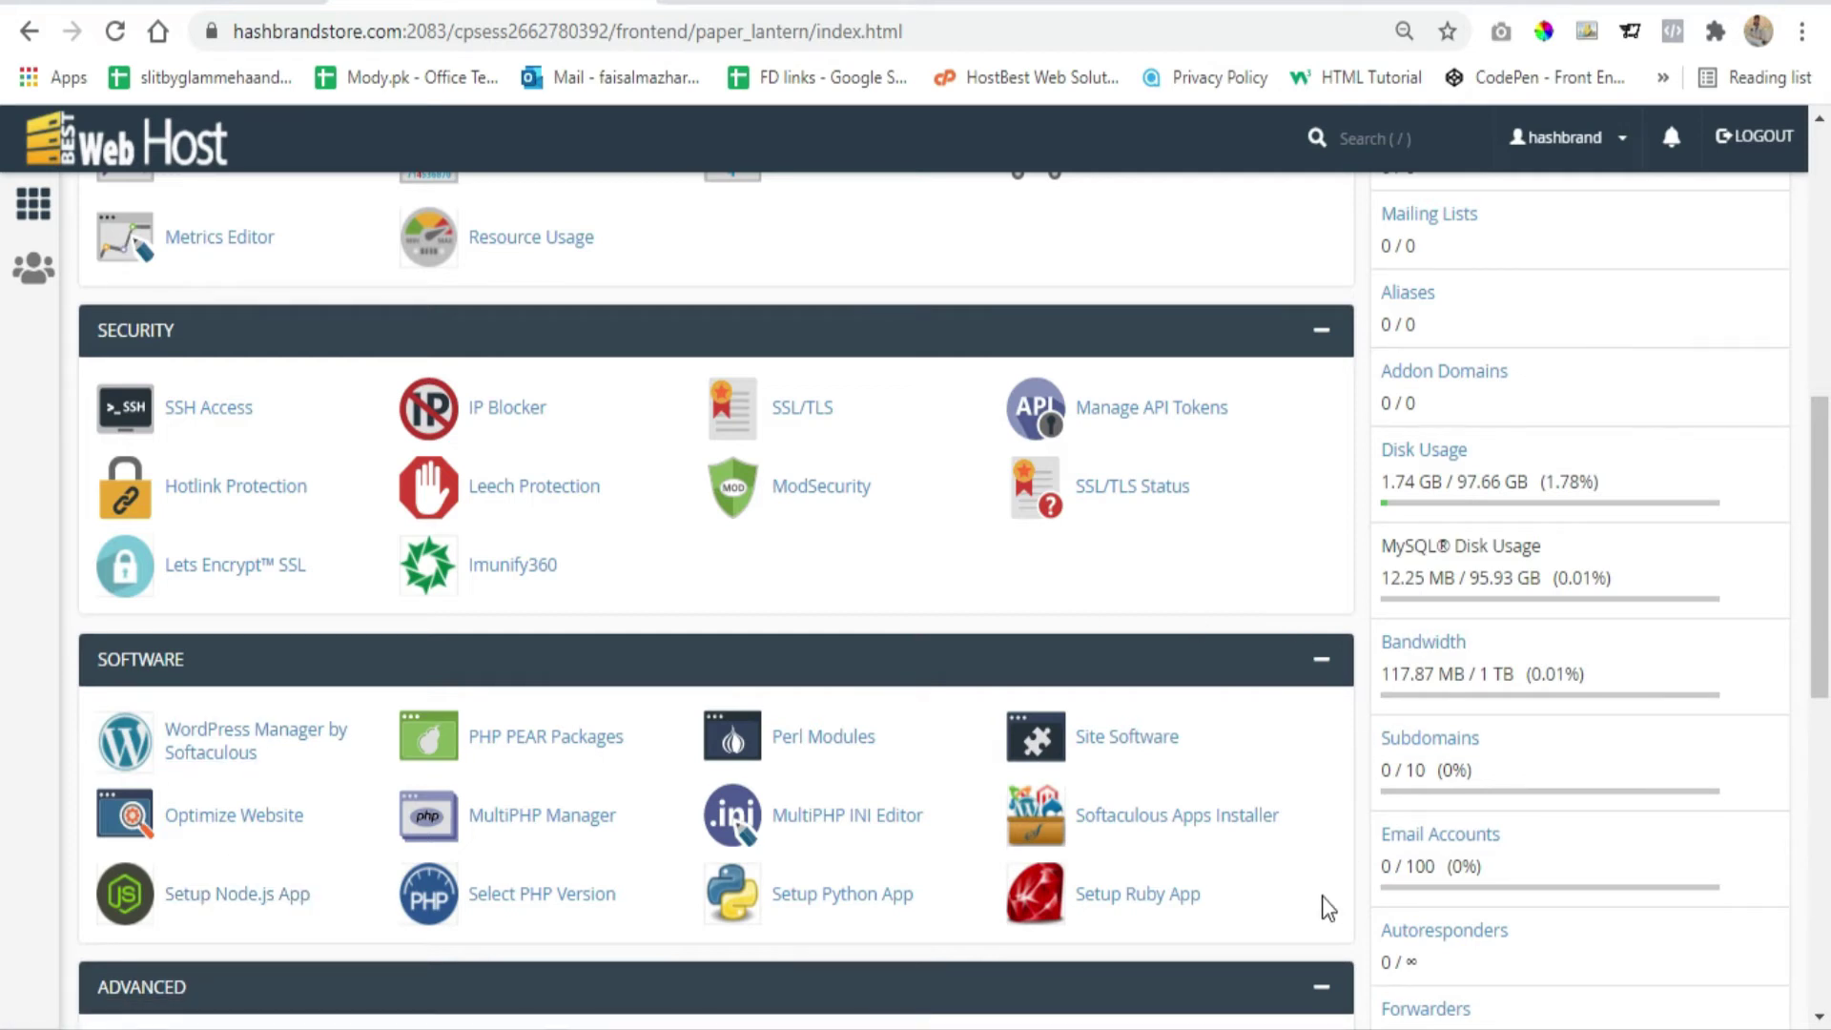
pyautogui.scroll(-5, 709, 653)
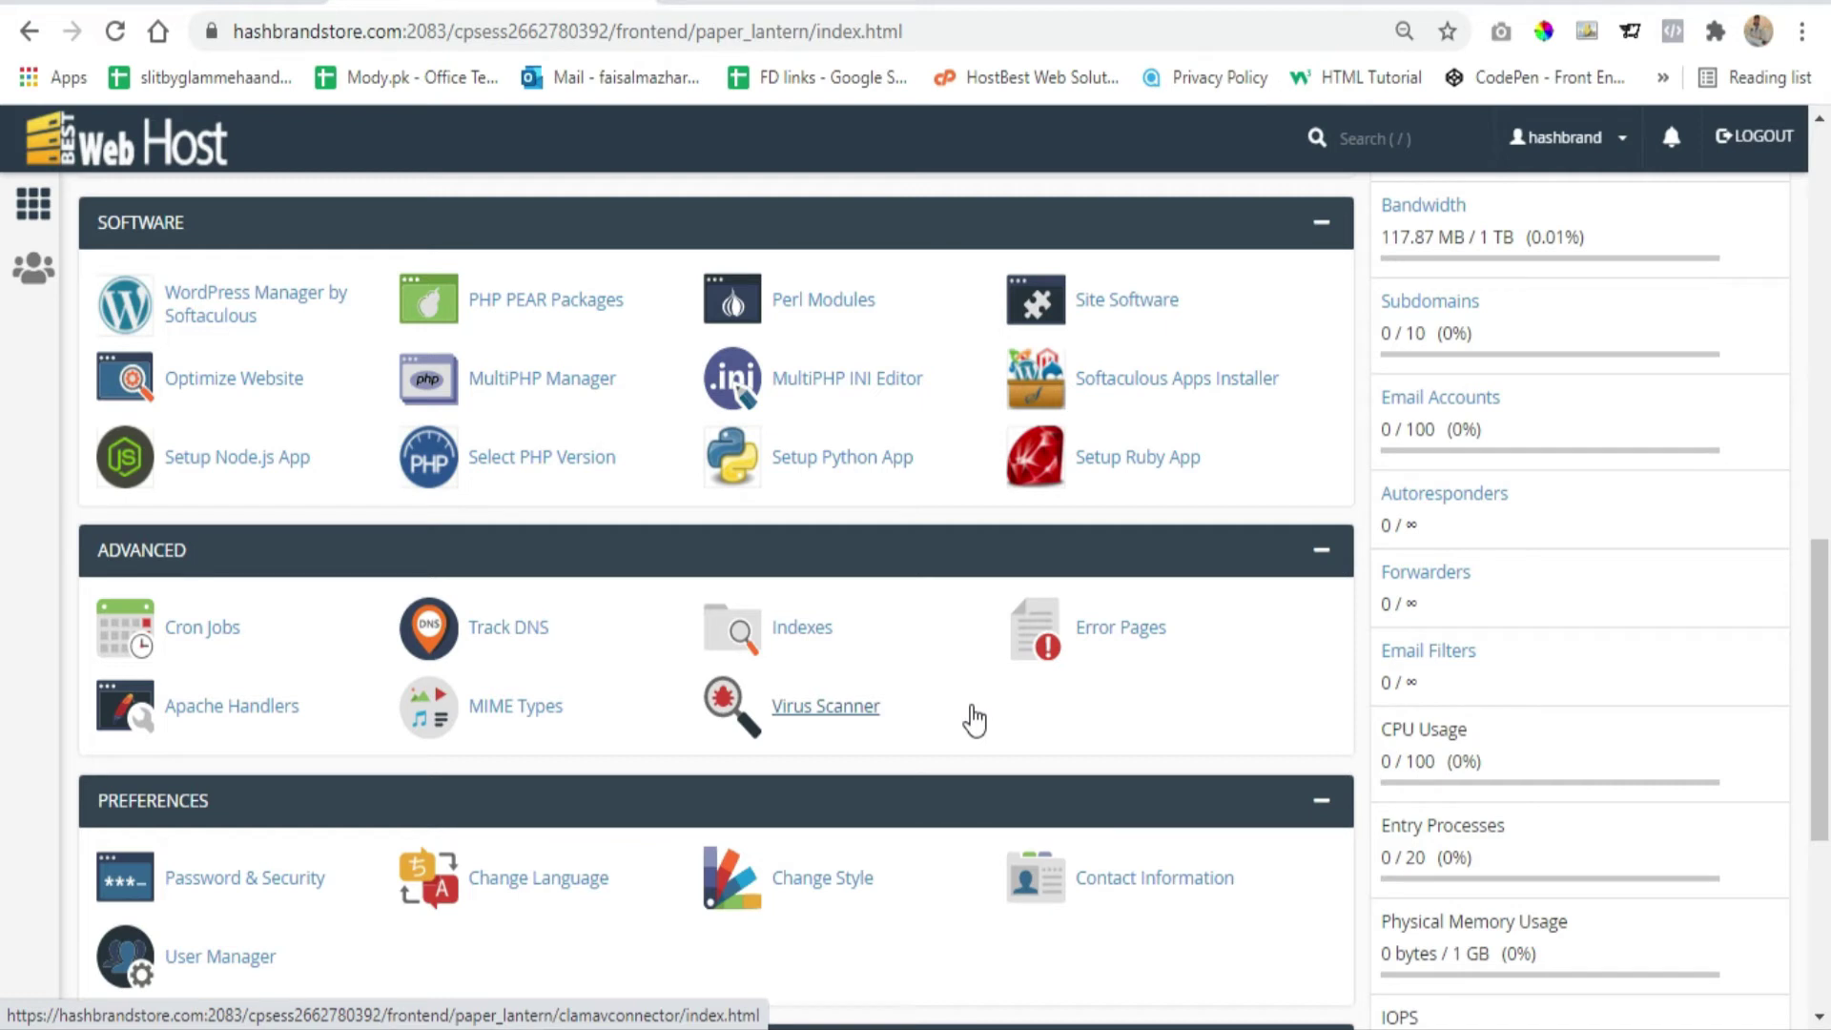
pyautogui.scroll(-1, 477, 630)
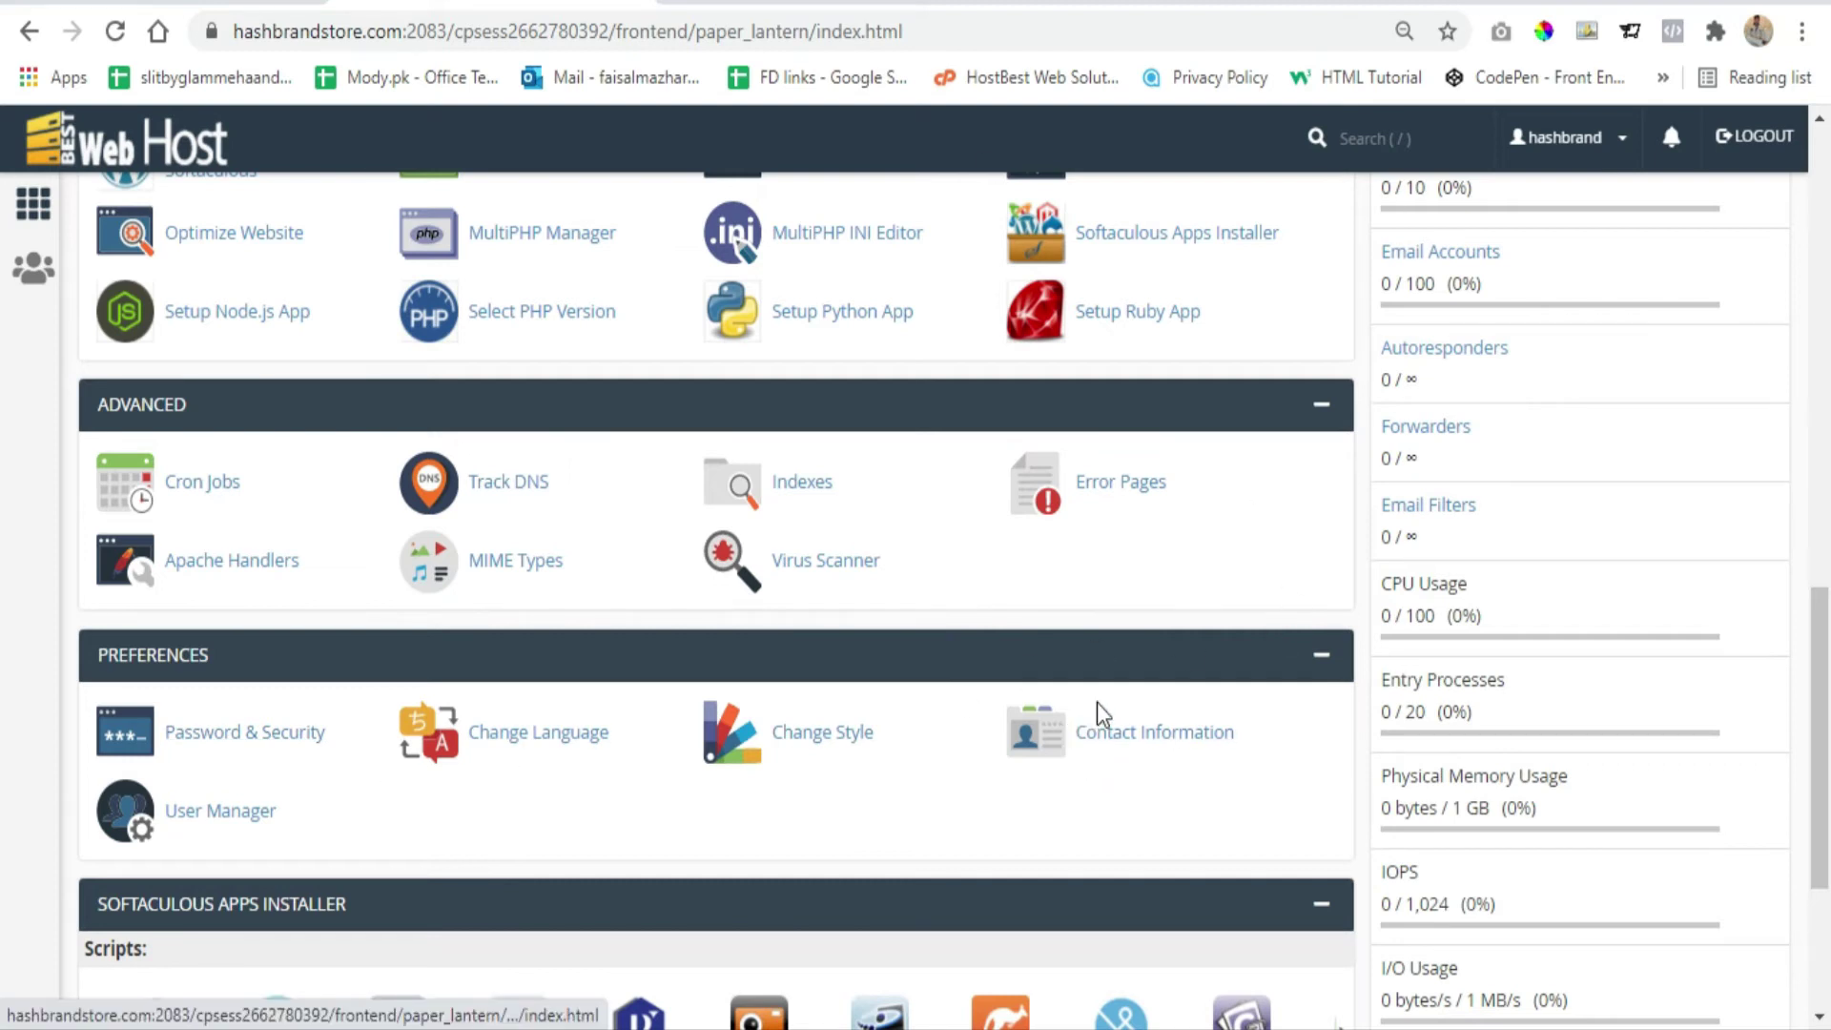
pyautogui.scroll(-2, 1078, 691)
pyautogui.scroll(-2, 693, 588)
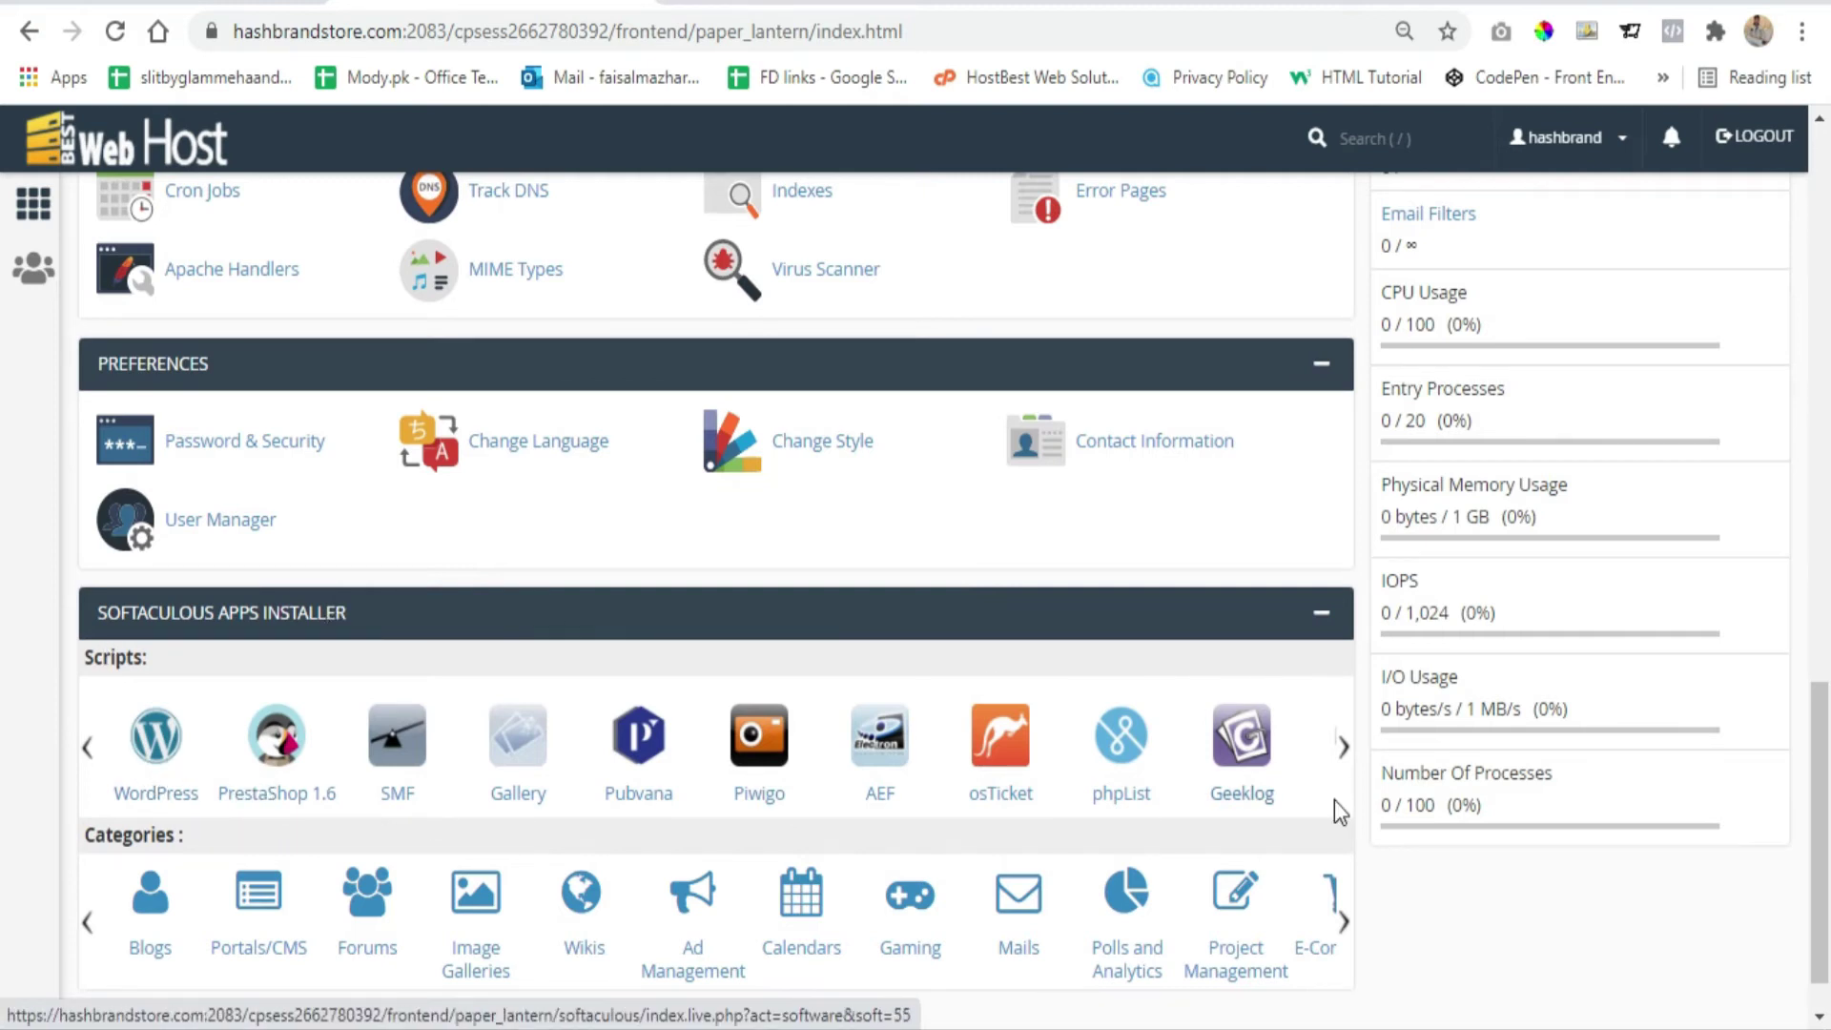
# Browse forward and back through the installable scripts in the Softaculous Apps Installer section.
pyautogui.click(1342, 748)
pyautogui.click(1342, 748)
pyautogui.click(1342, 748)
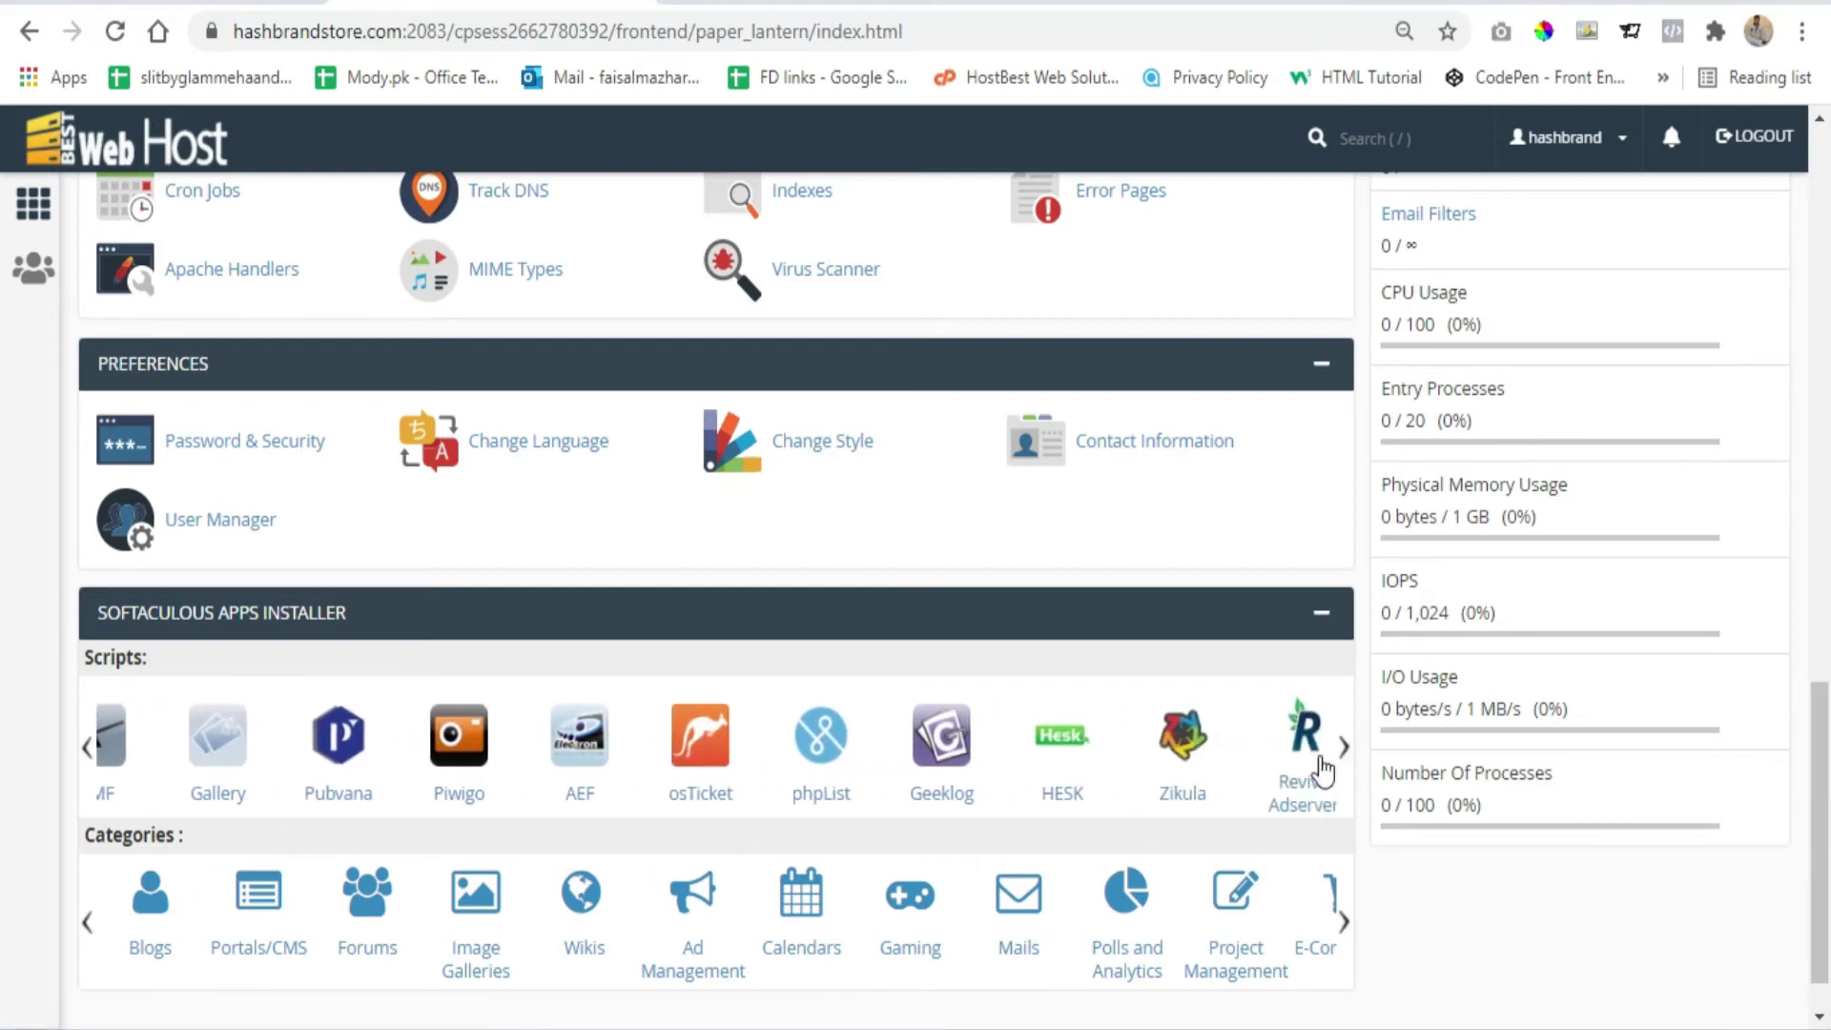
pyautogui.scroll(-1, 1166, 760)
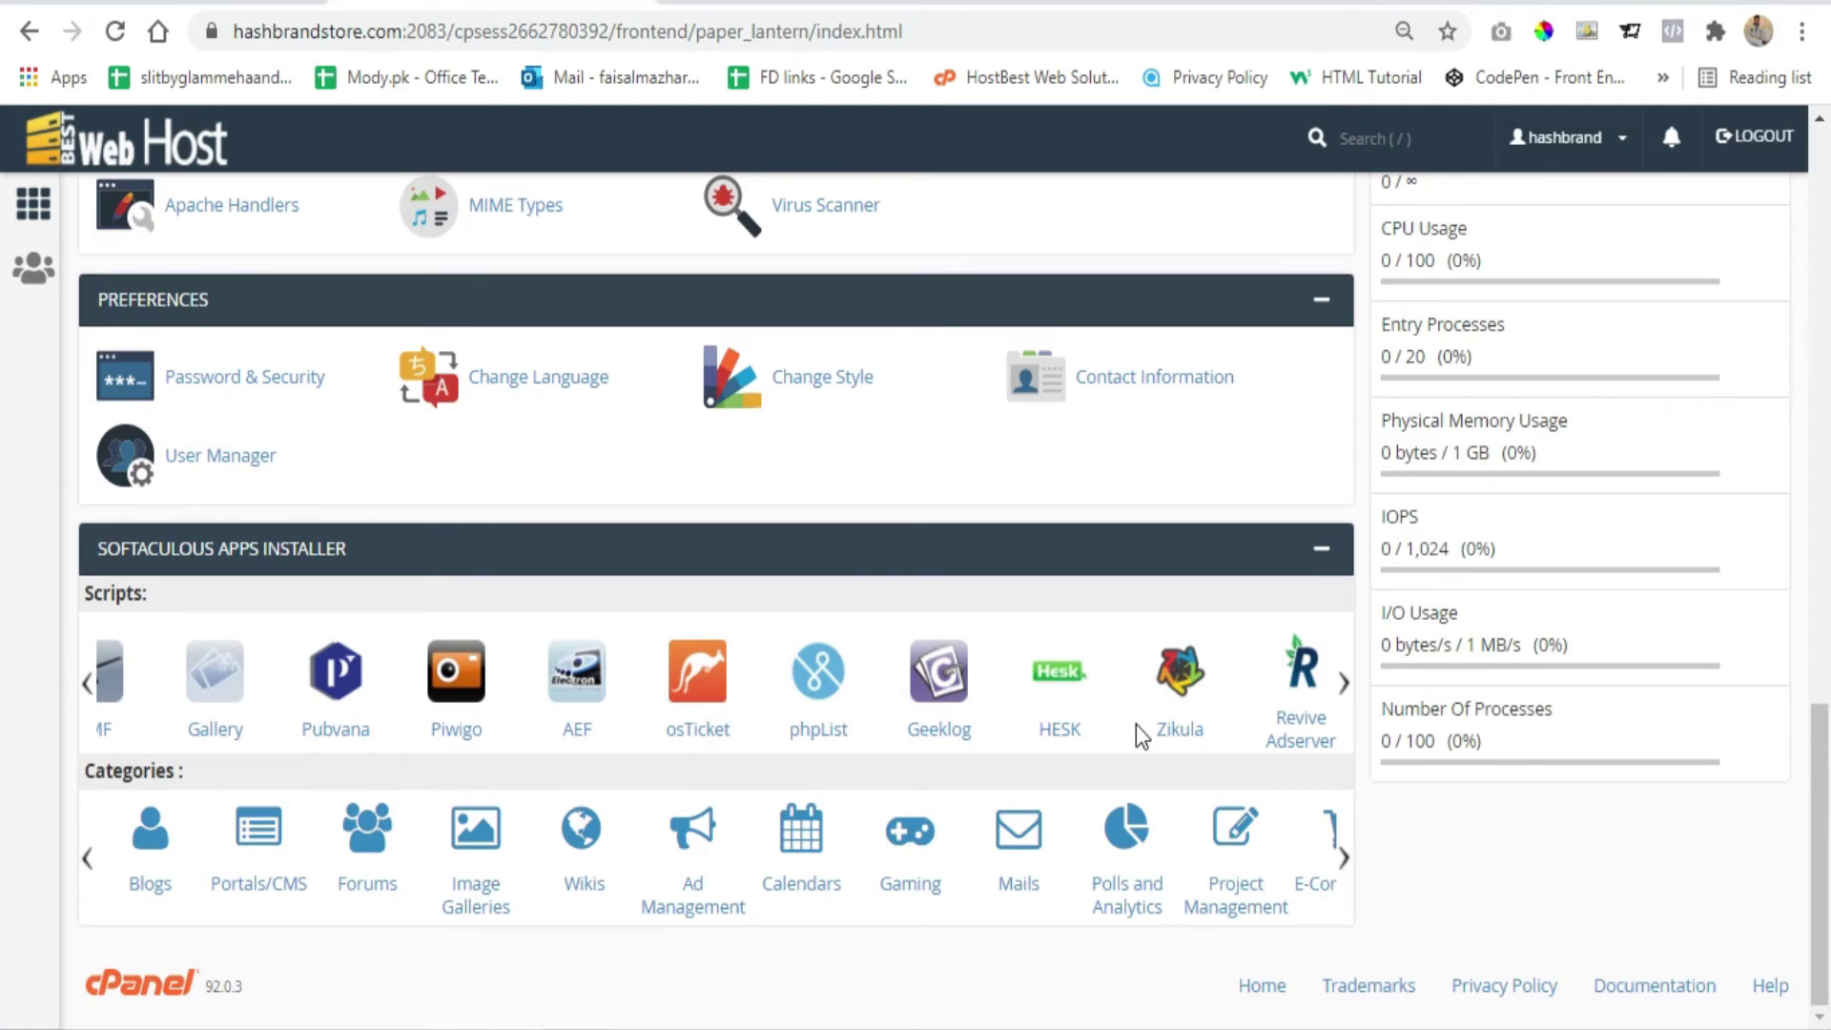
pyautogui.click(87, 683)
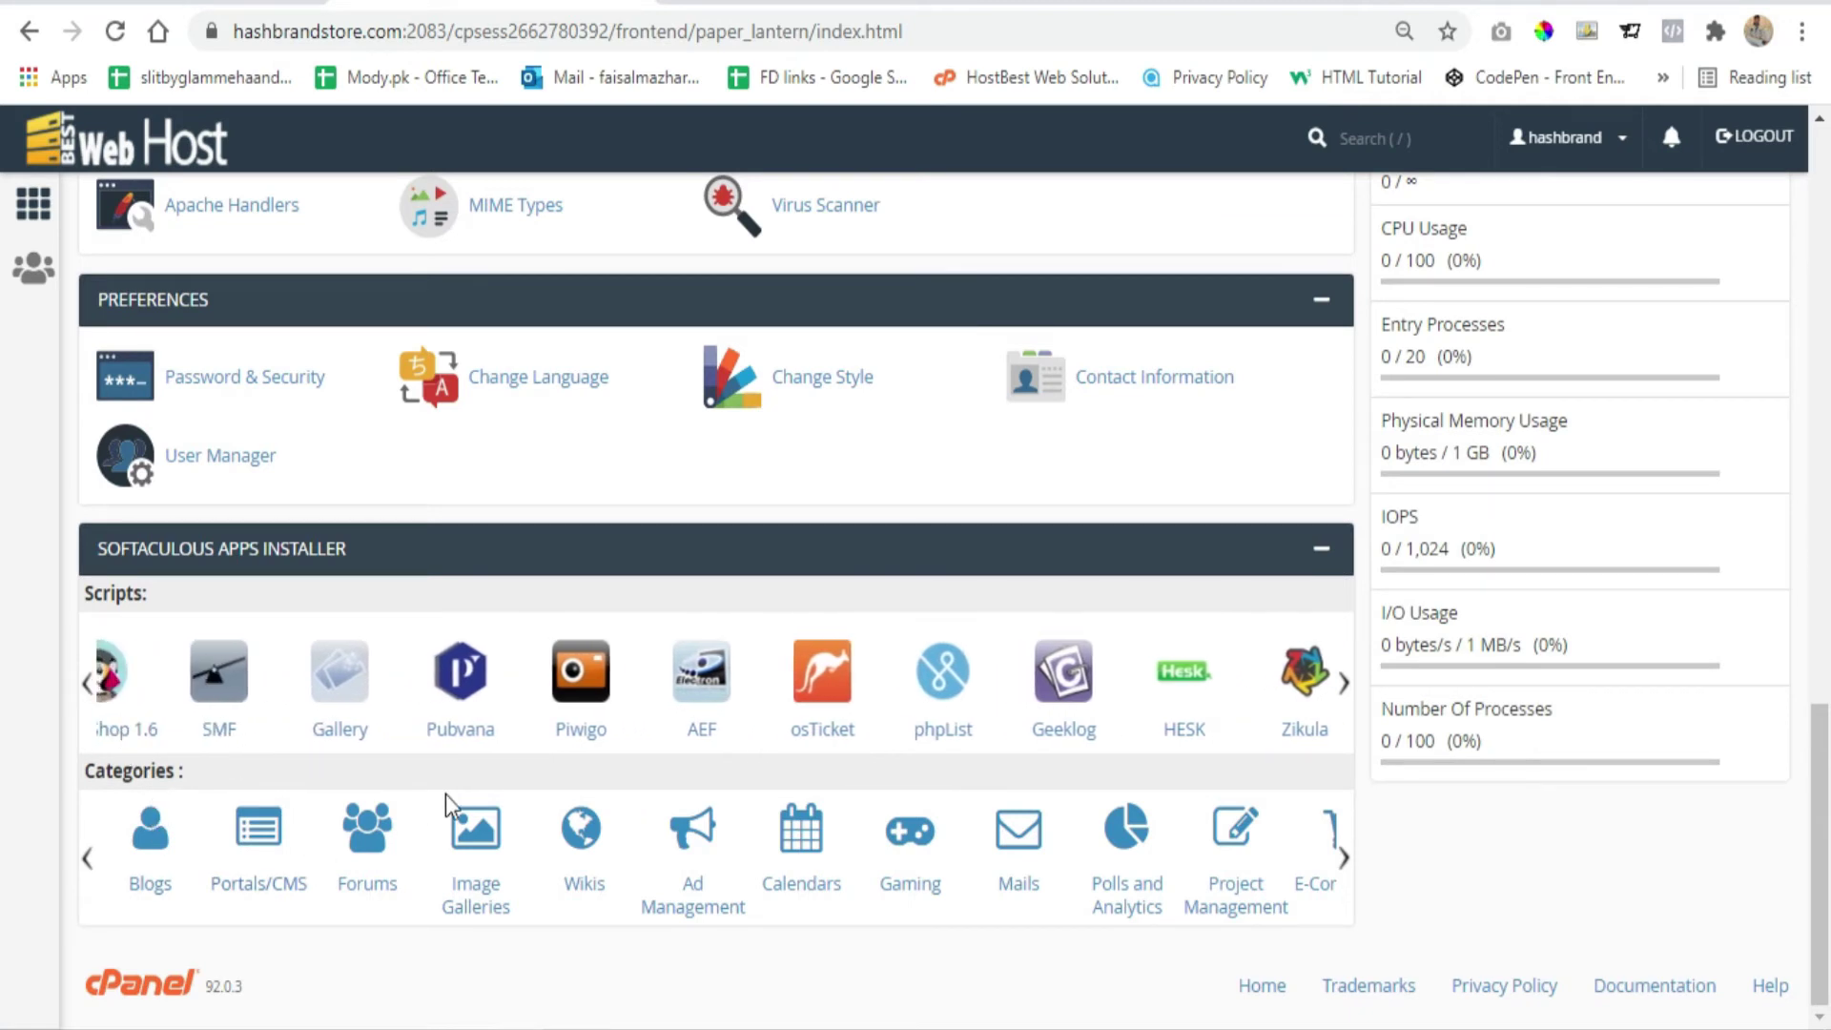
# Review the current user, primary domain, shared IP address, home directory and last login IP address under General Information.
pyautogui.scroll(2, 342, 637)
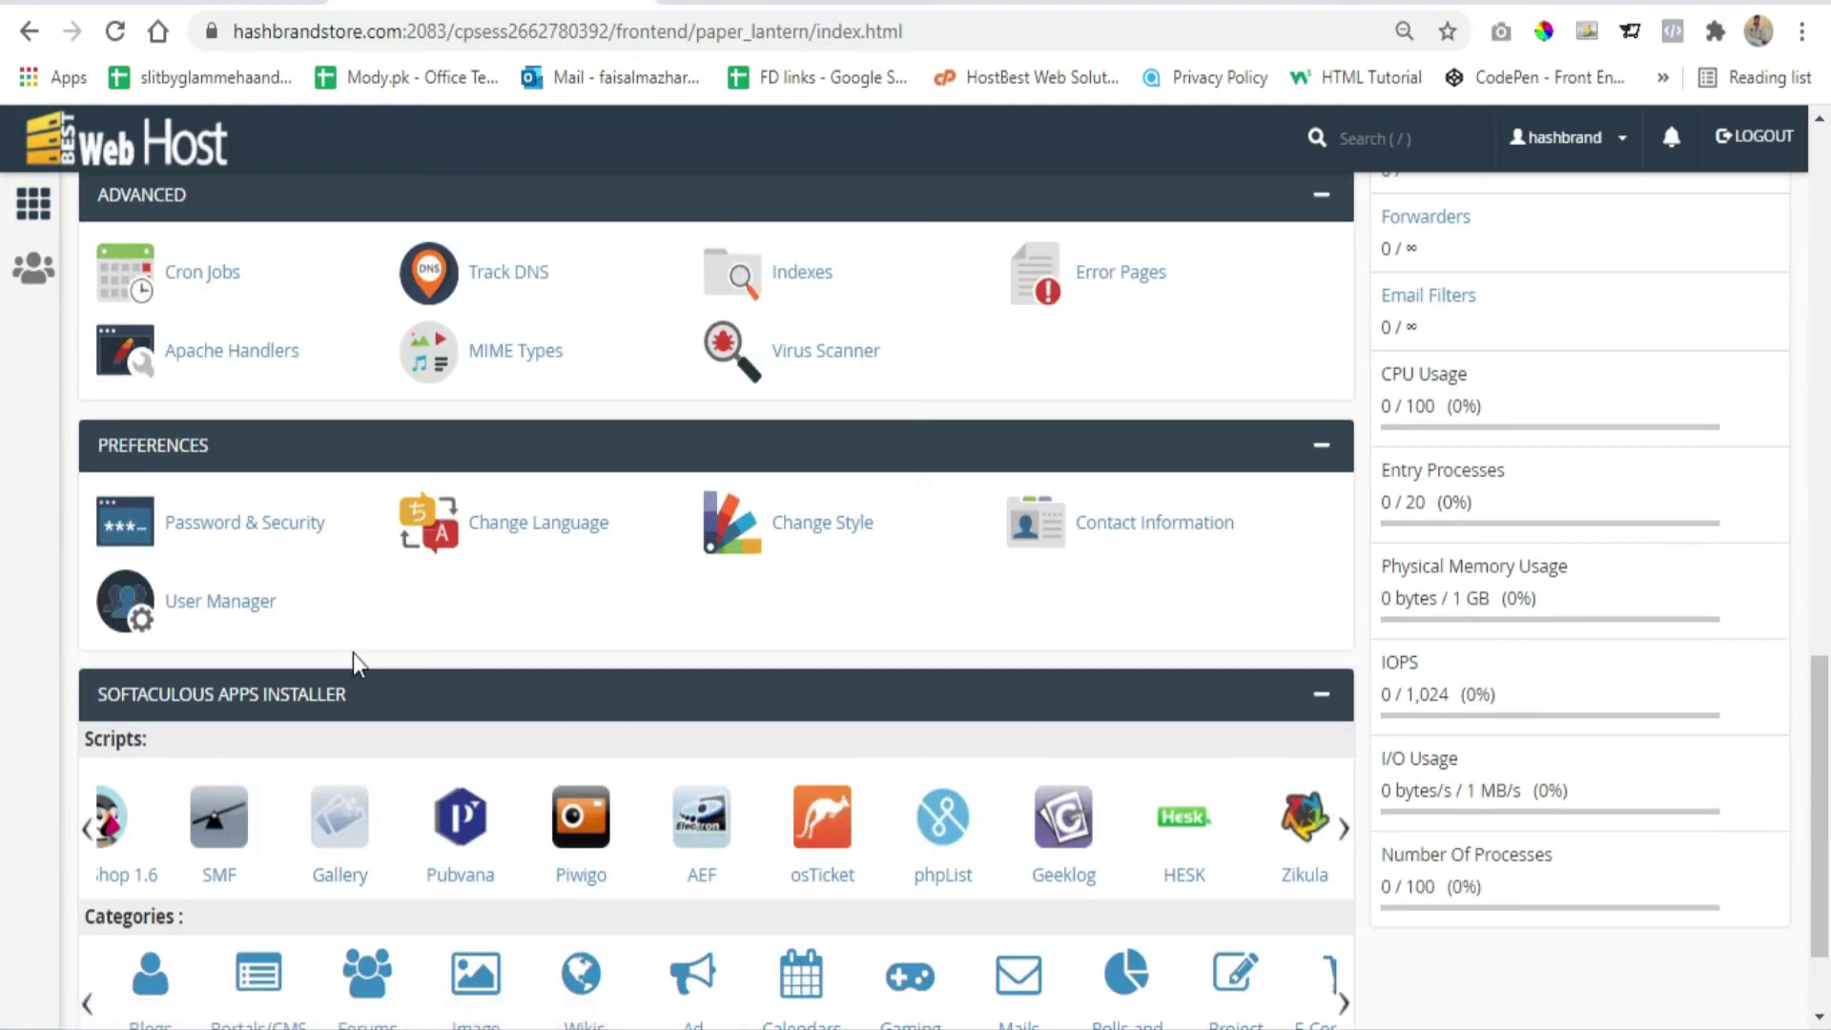
pyautogui.scroll(6, 353, 654)
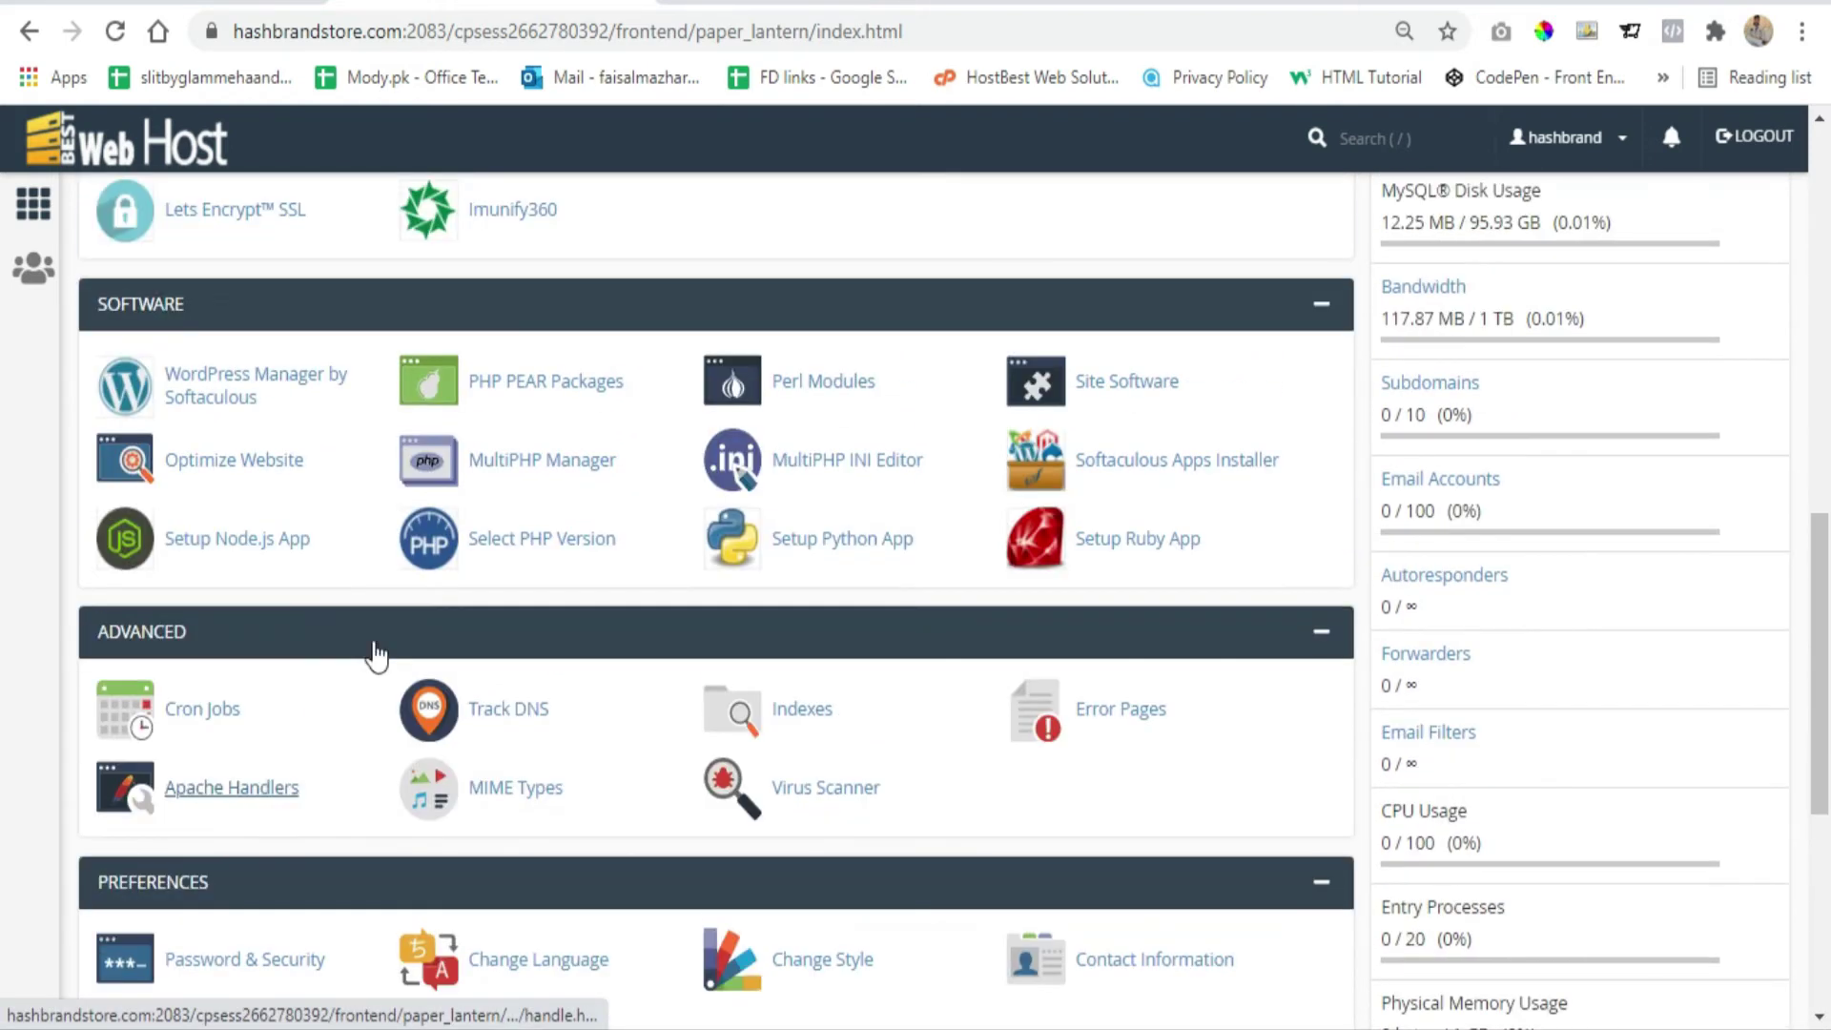
pyautogui.scroll(10, 375, 646)
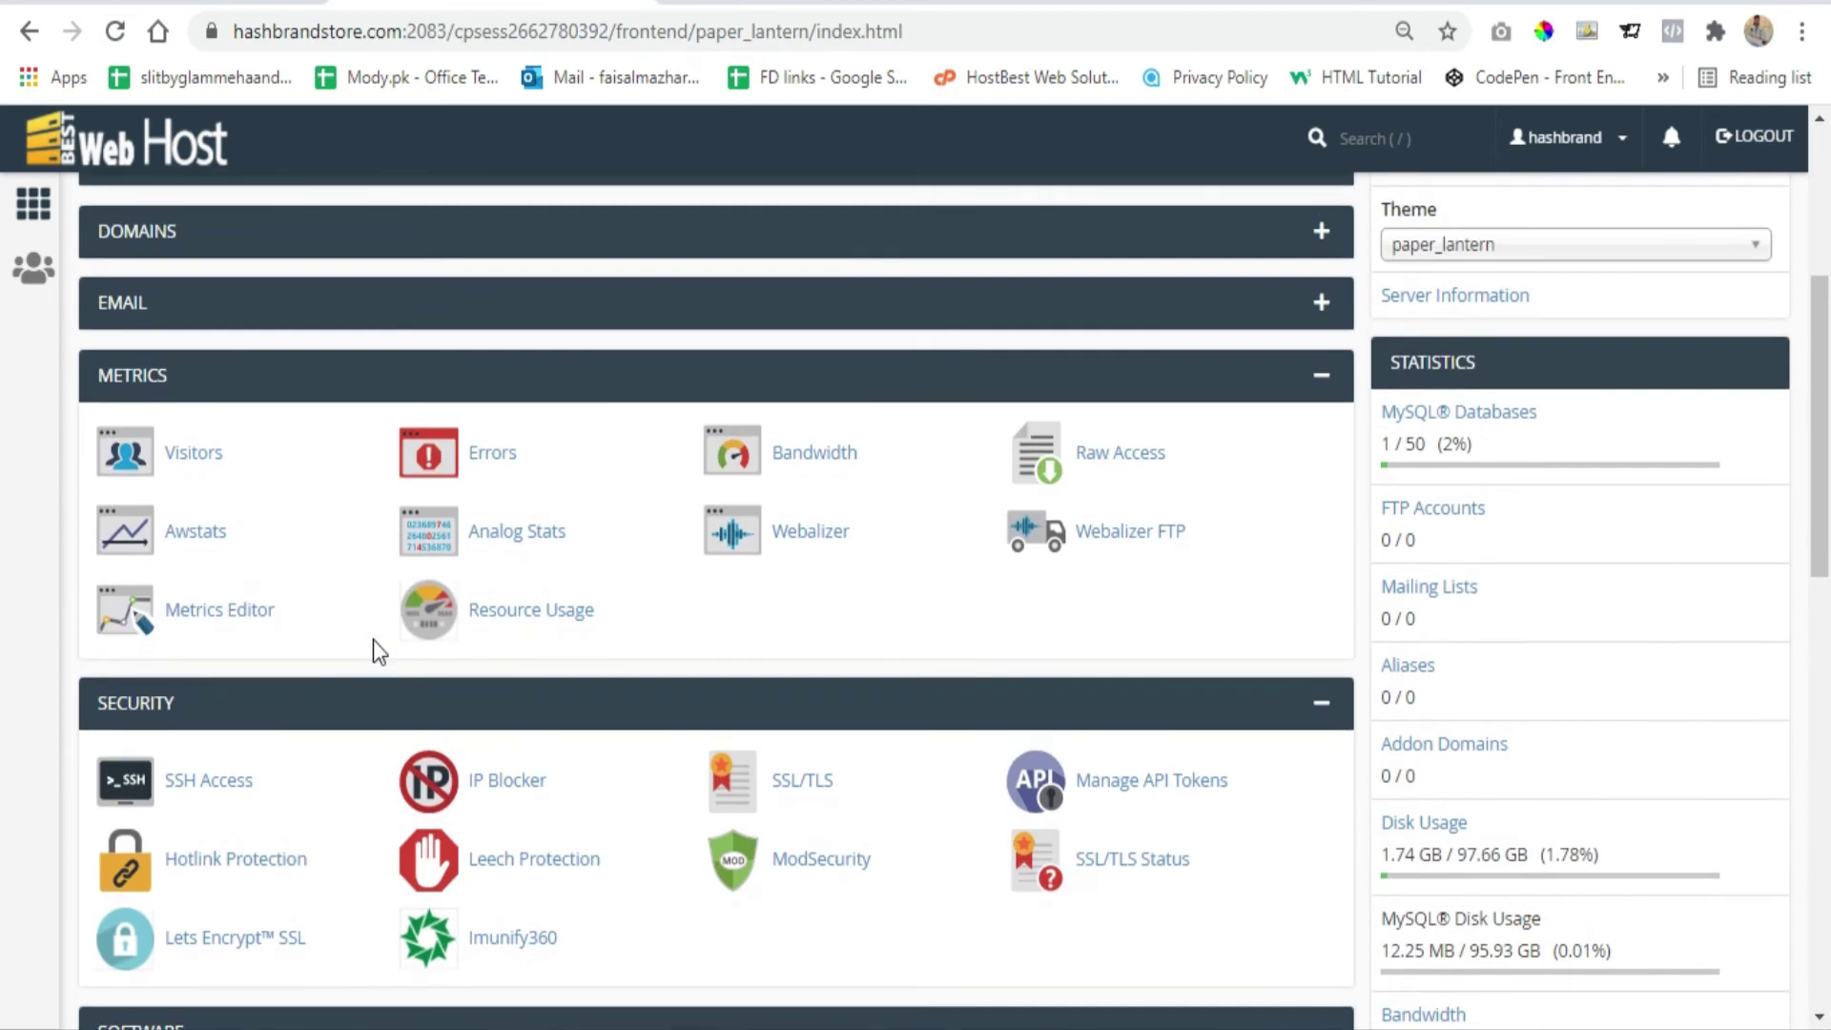
pyautogui.scroll(6, 374, 639)
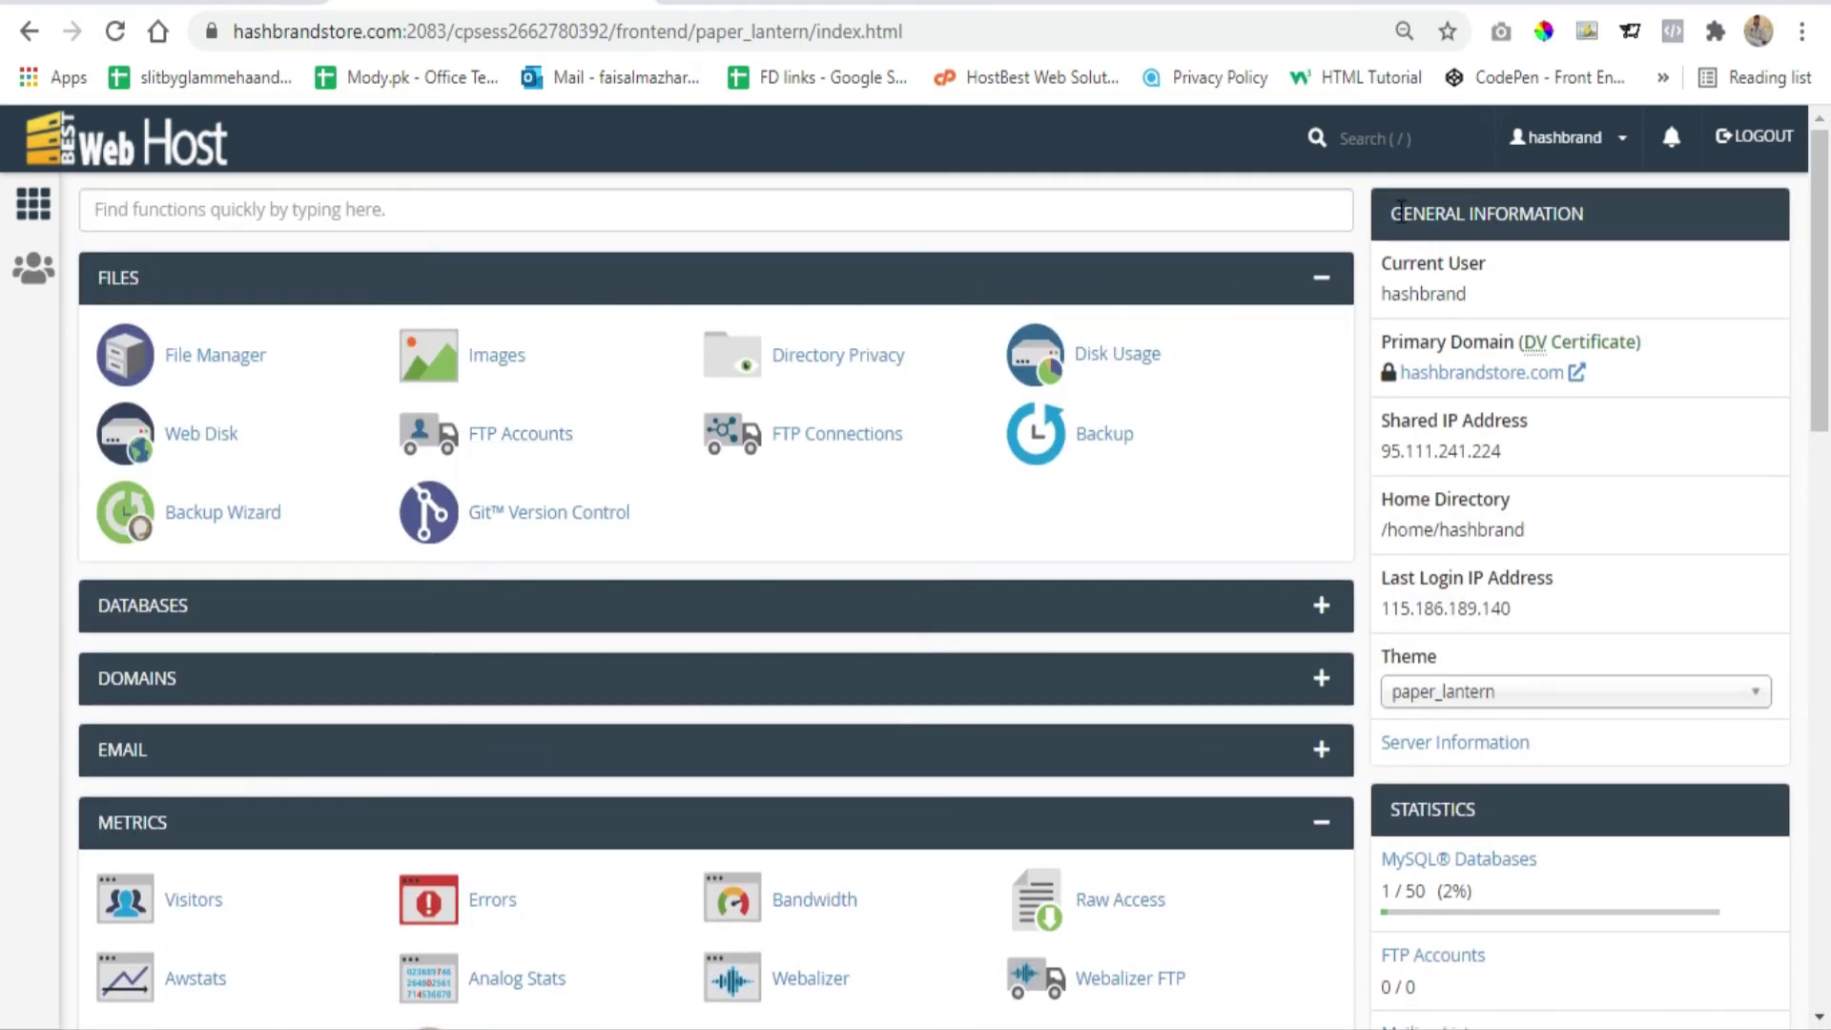
pyautogui.moveTo(1391, 211); pyautogui.dragTo(1593, 215)
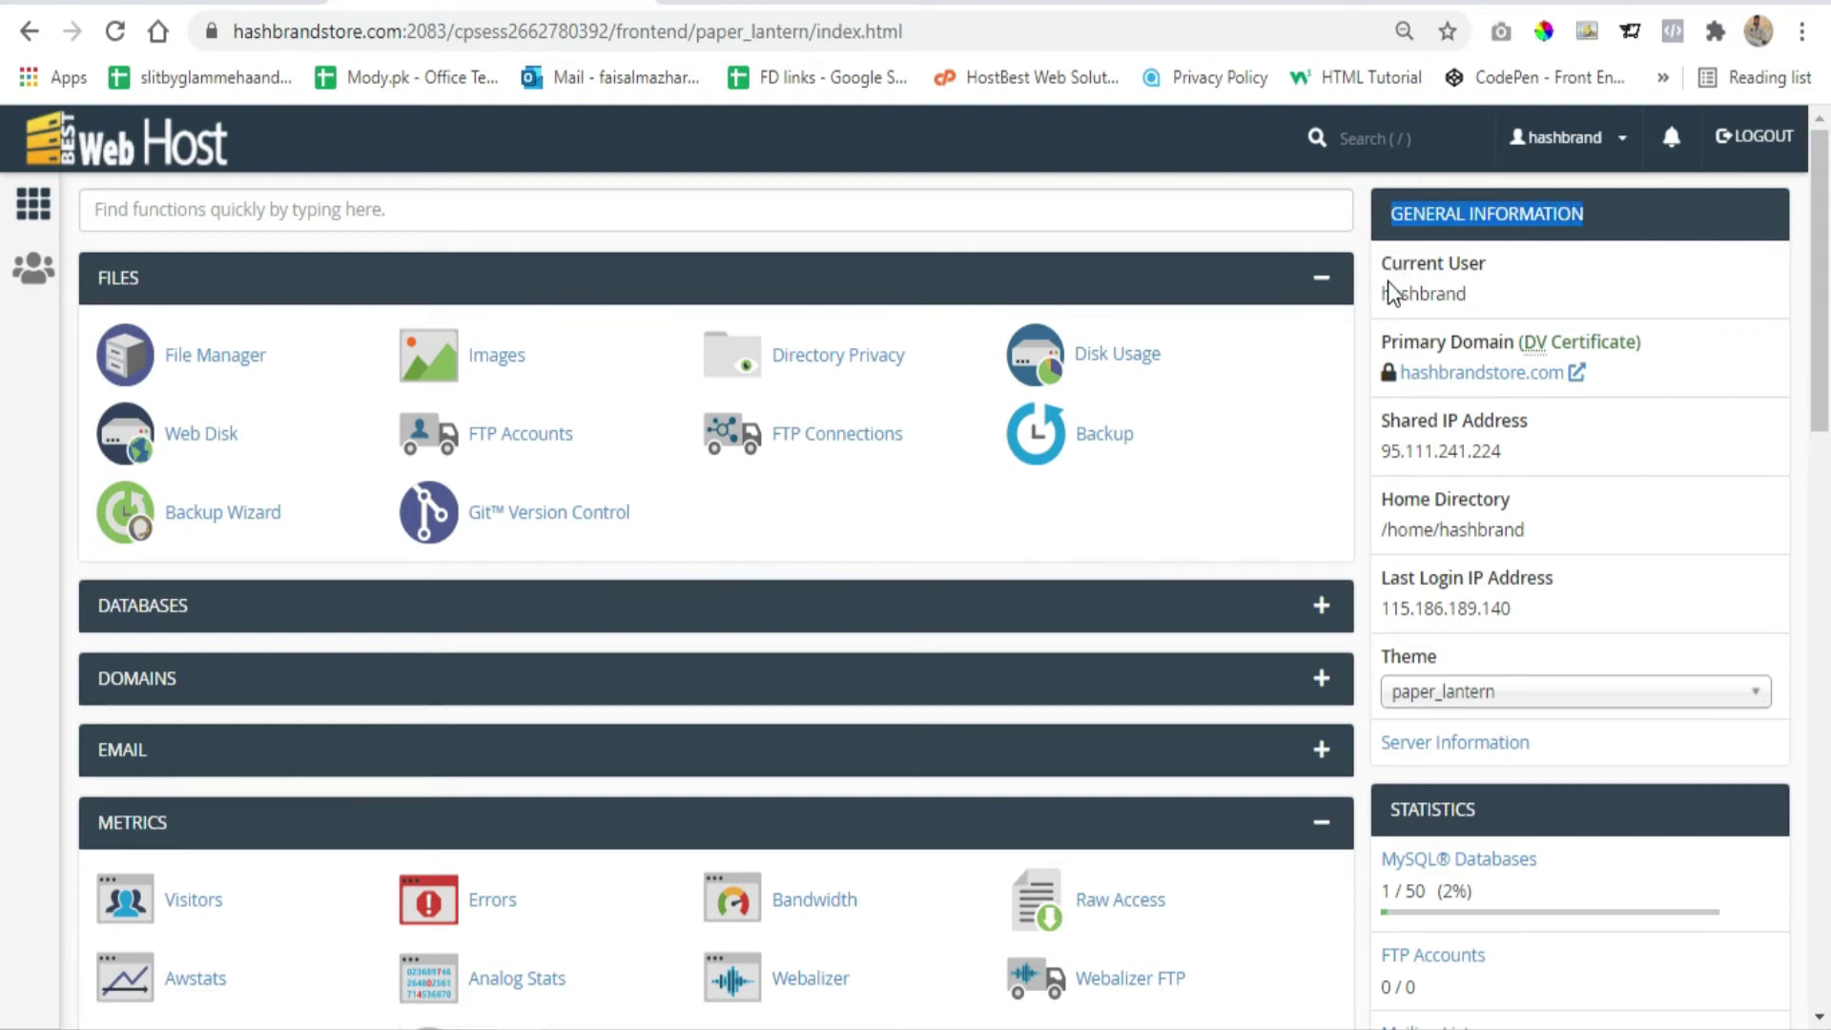
pyautogui.moveTo(1388, 285); pyautogui.dragTo(1509, 286)
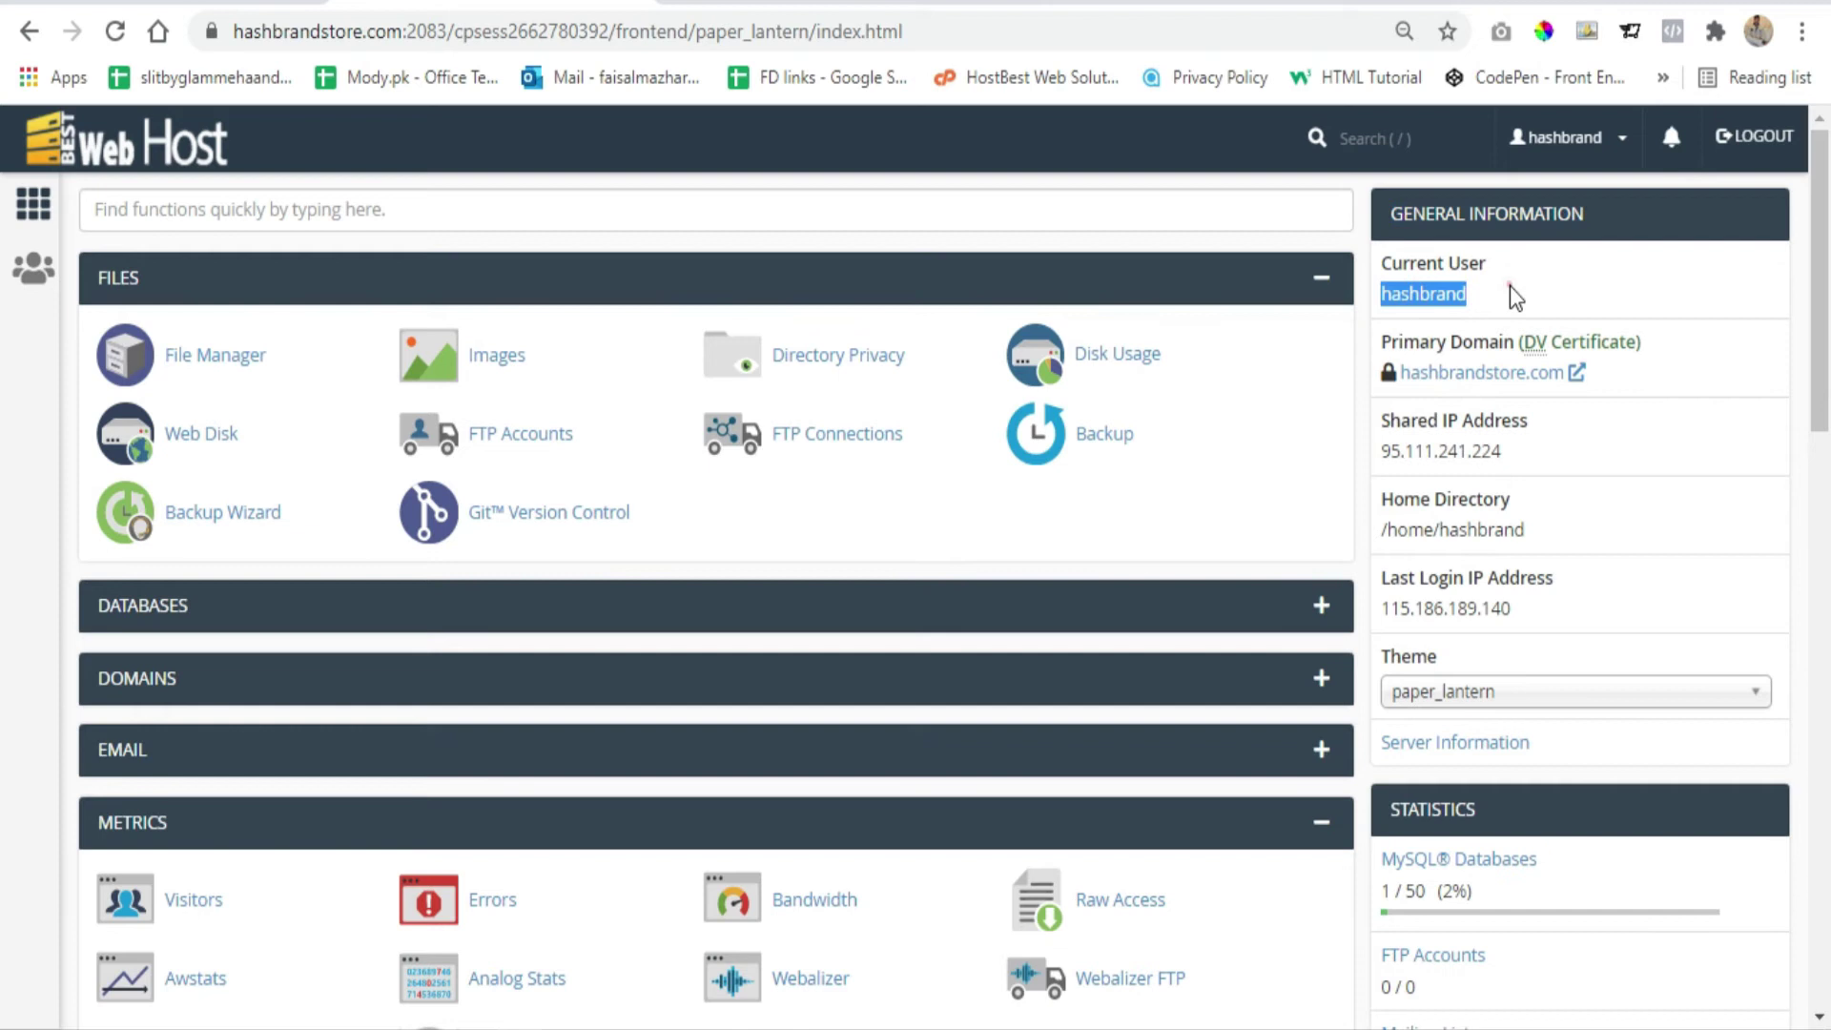
pyautogui.click(1509, 284)
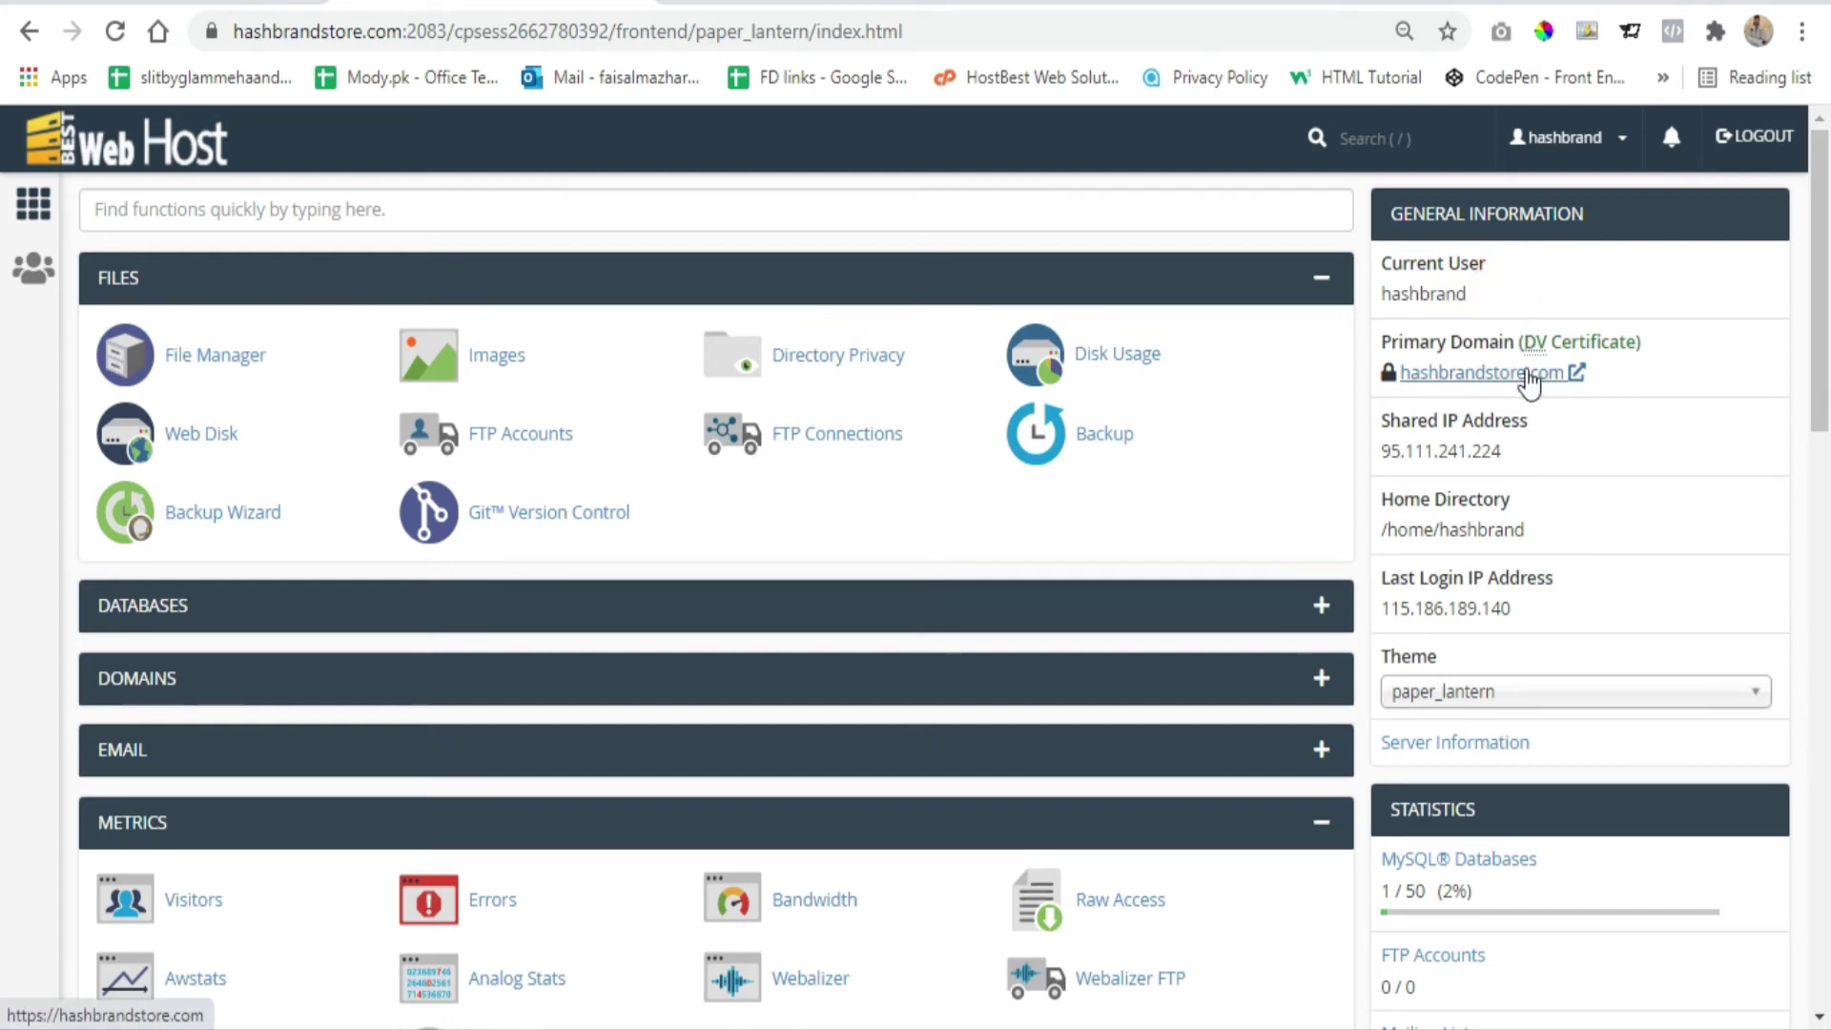
pyautogui.moveTo(1375, 444); pyautogui.dragTo(1520, 450)
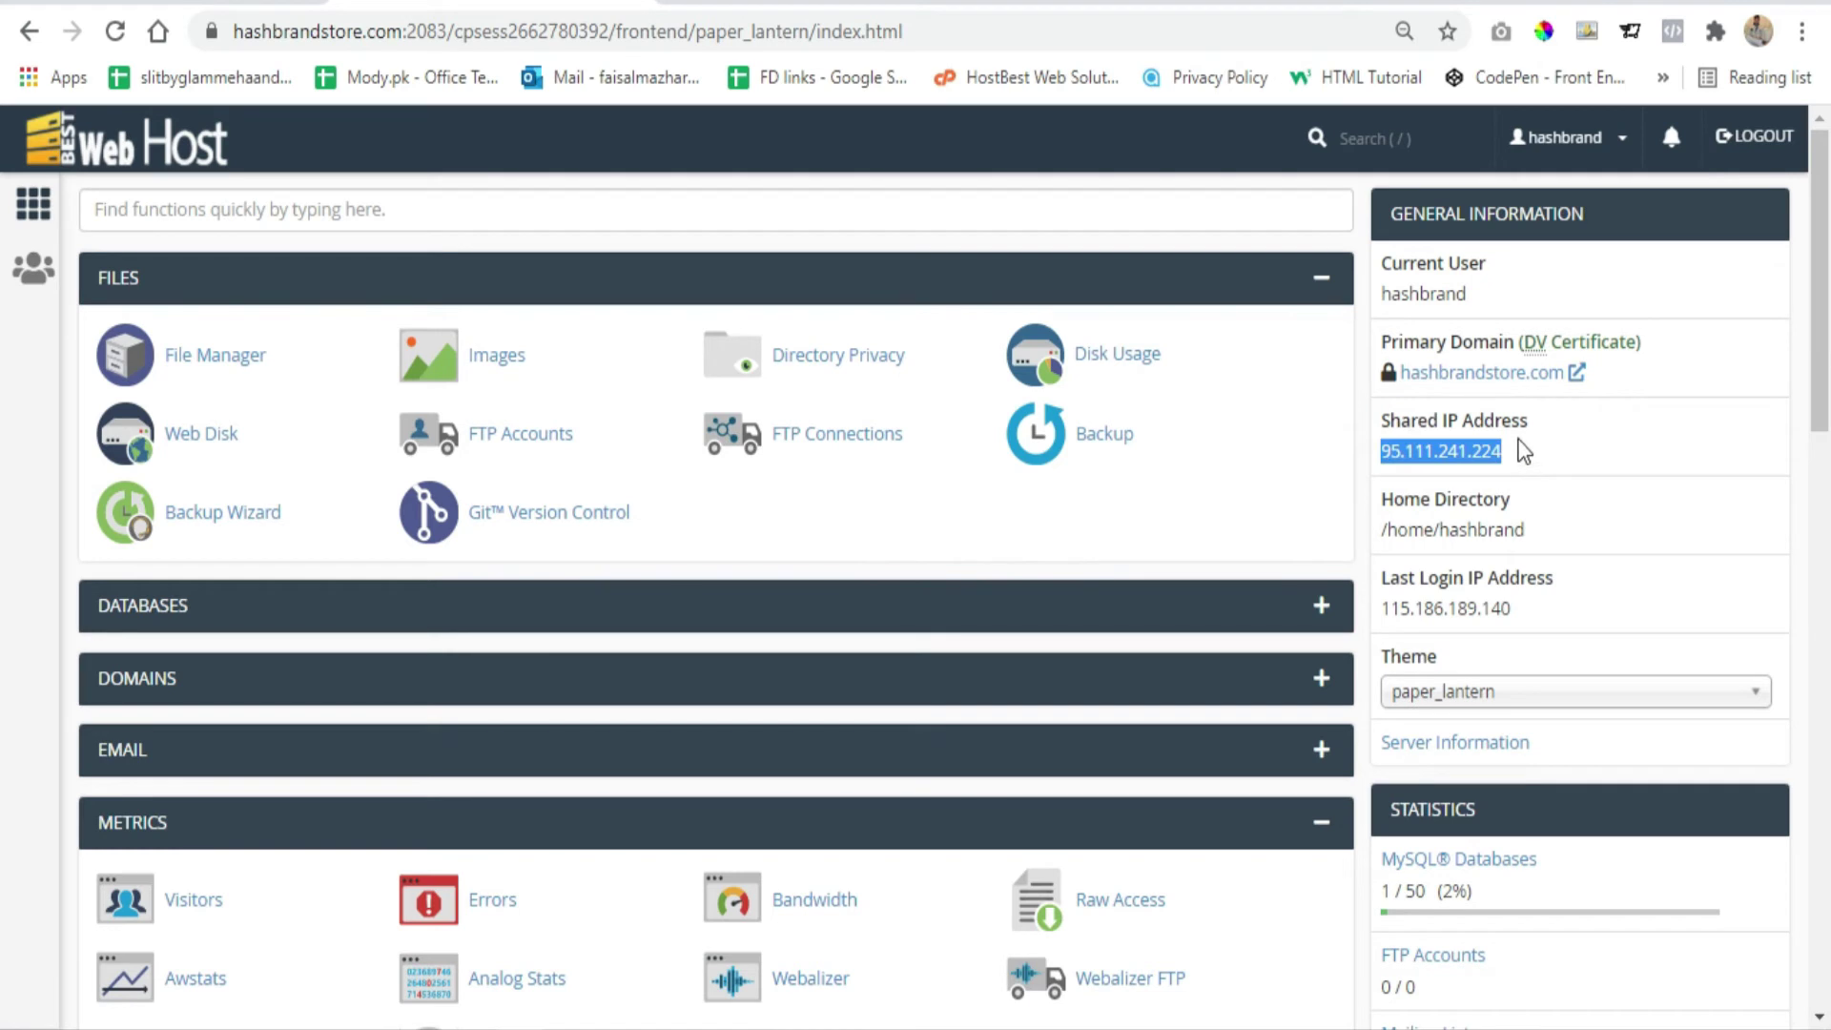
pyautogui.click(1524, 450)
pyautogui.moveTo(1514, 450); pyautogui.dragTo(1379, 453)
pyautogui.moveTo(1523, 534); pyautogui.dragTo(1381, 498)
pyautogui.moveTo(1524, 609); pyautogui.dragTo(1389, 611)
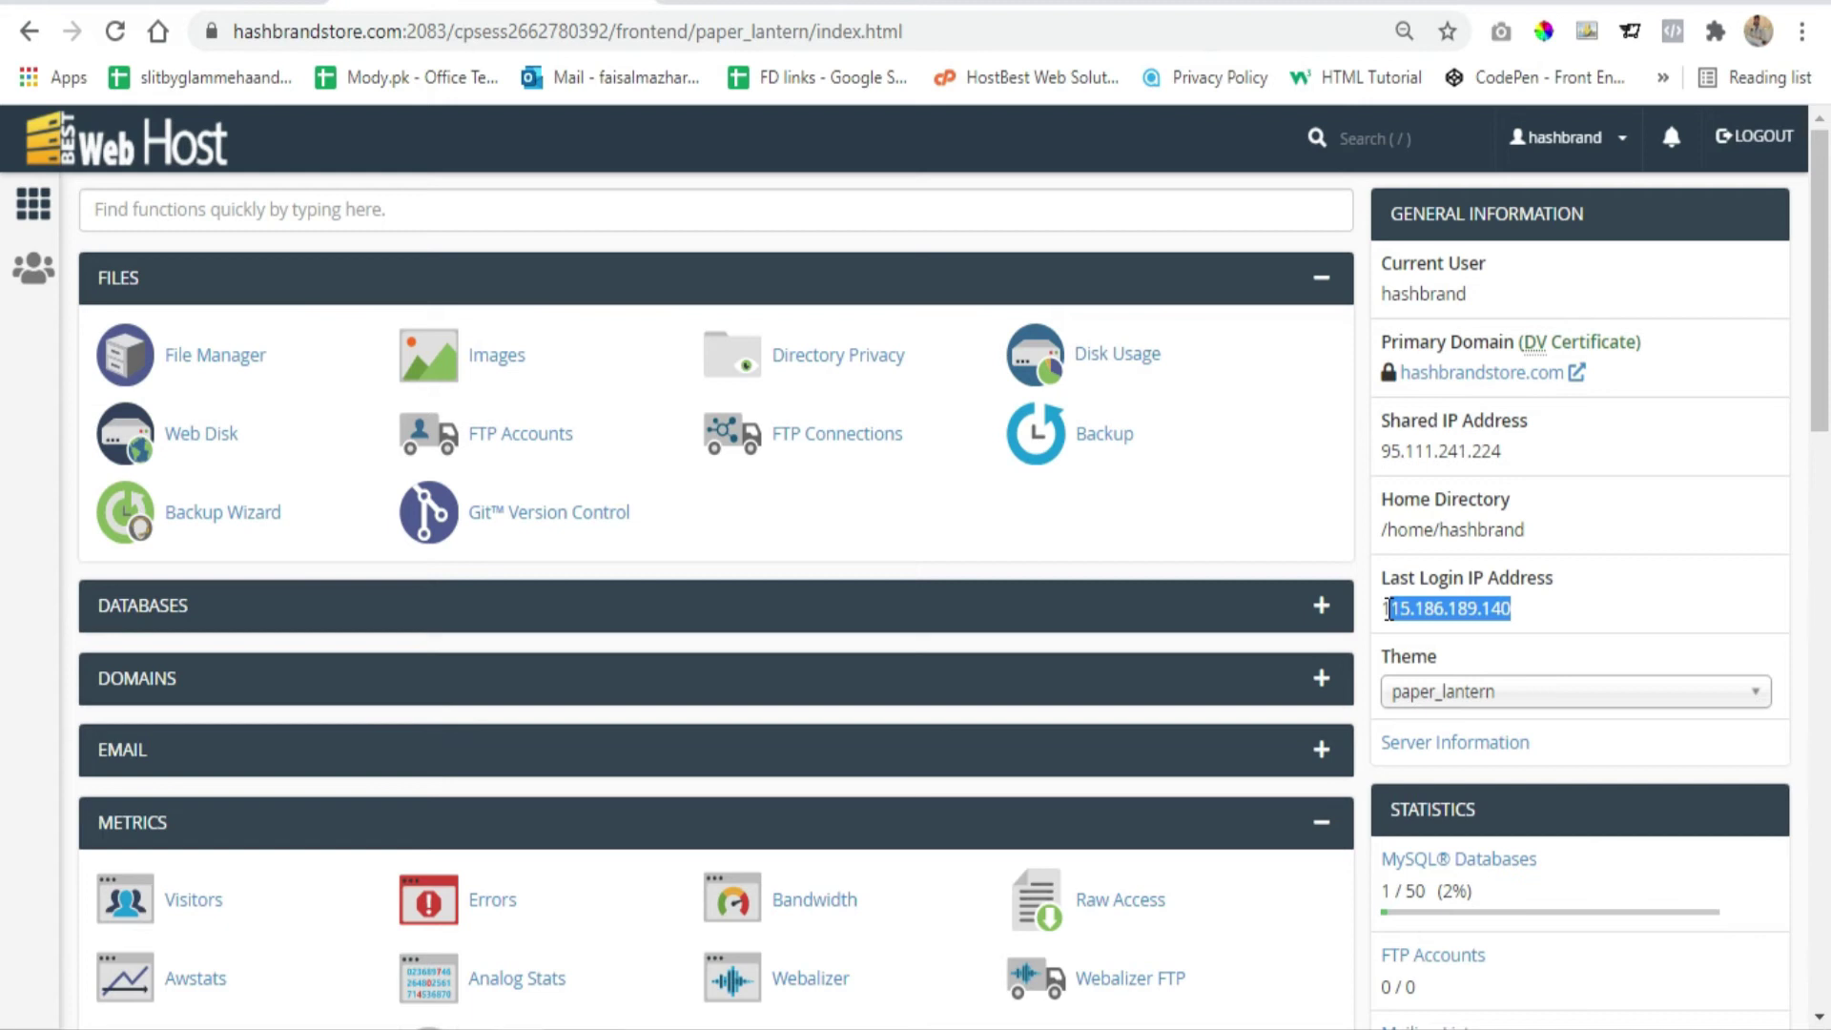
pyautogui.click(1451, 615)
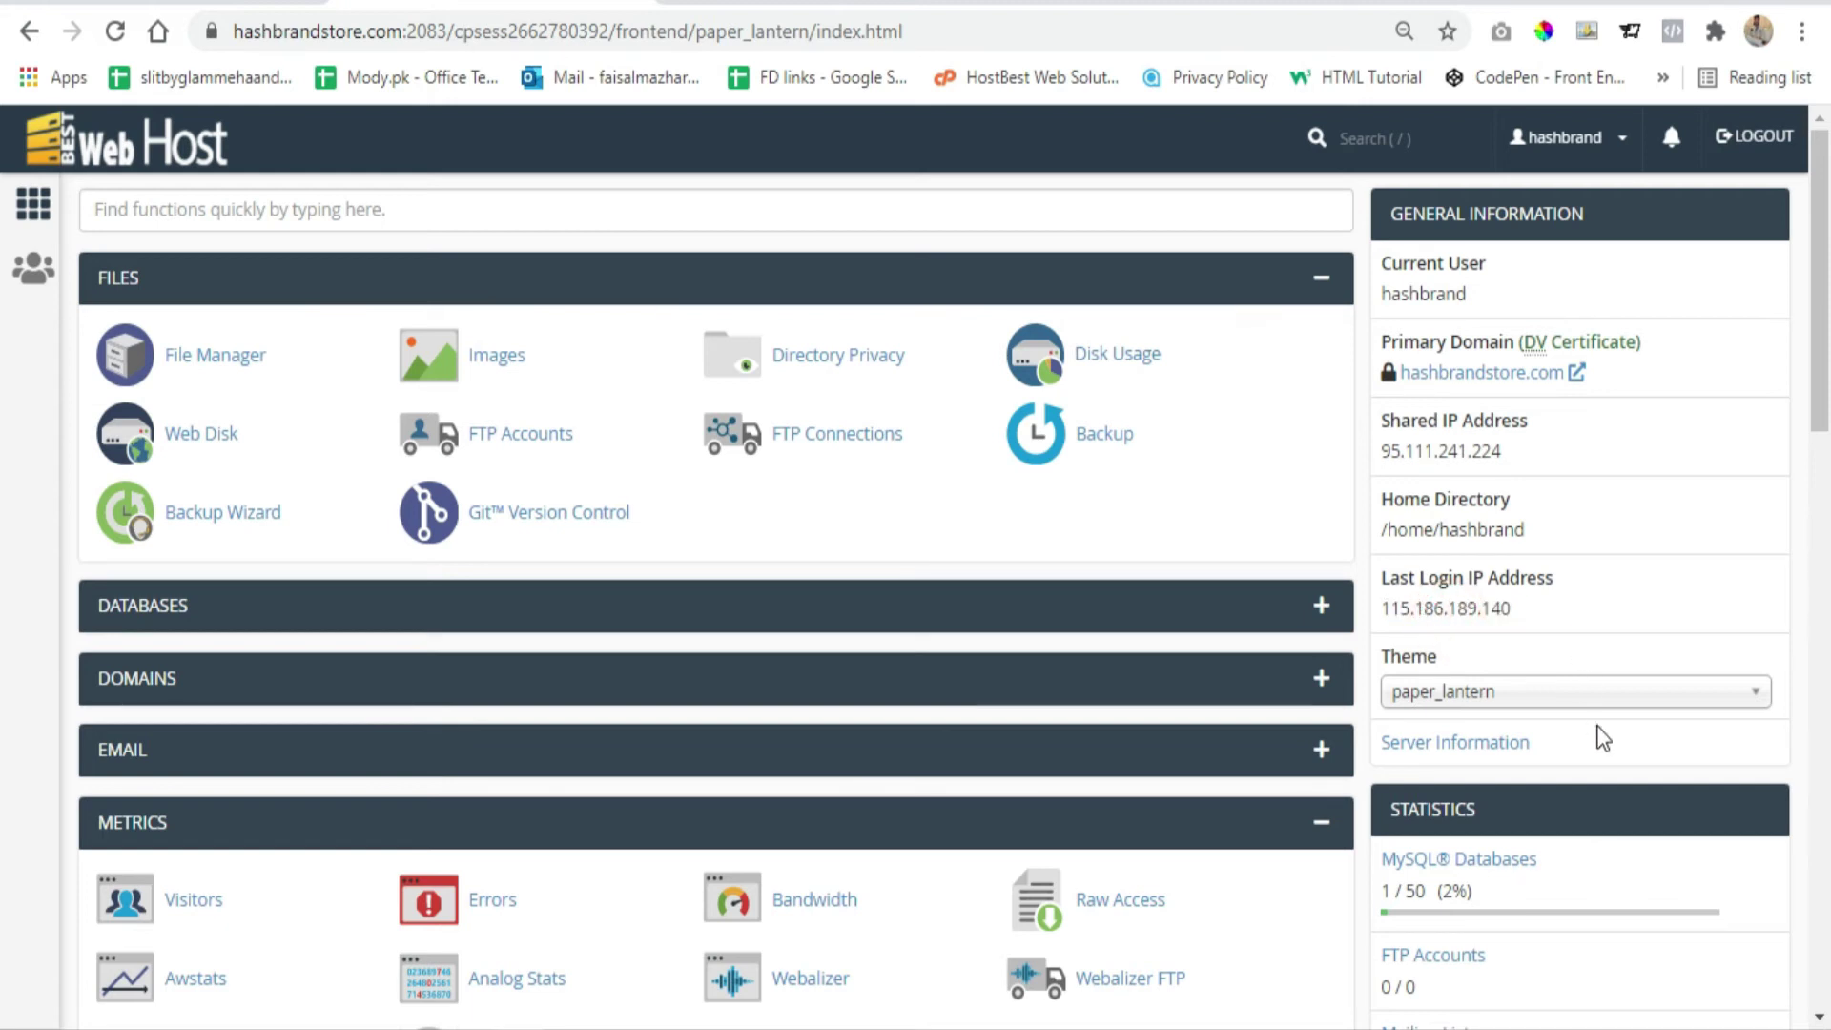
# Check the available themes without changing the selection and open the Server Information page.
pyautogui.click(1681, 709)
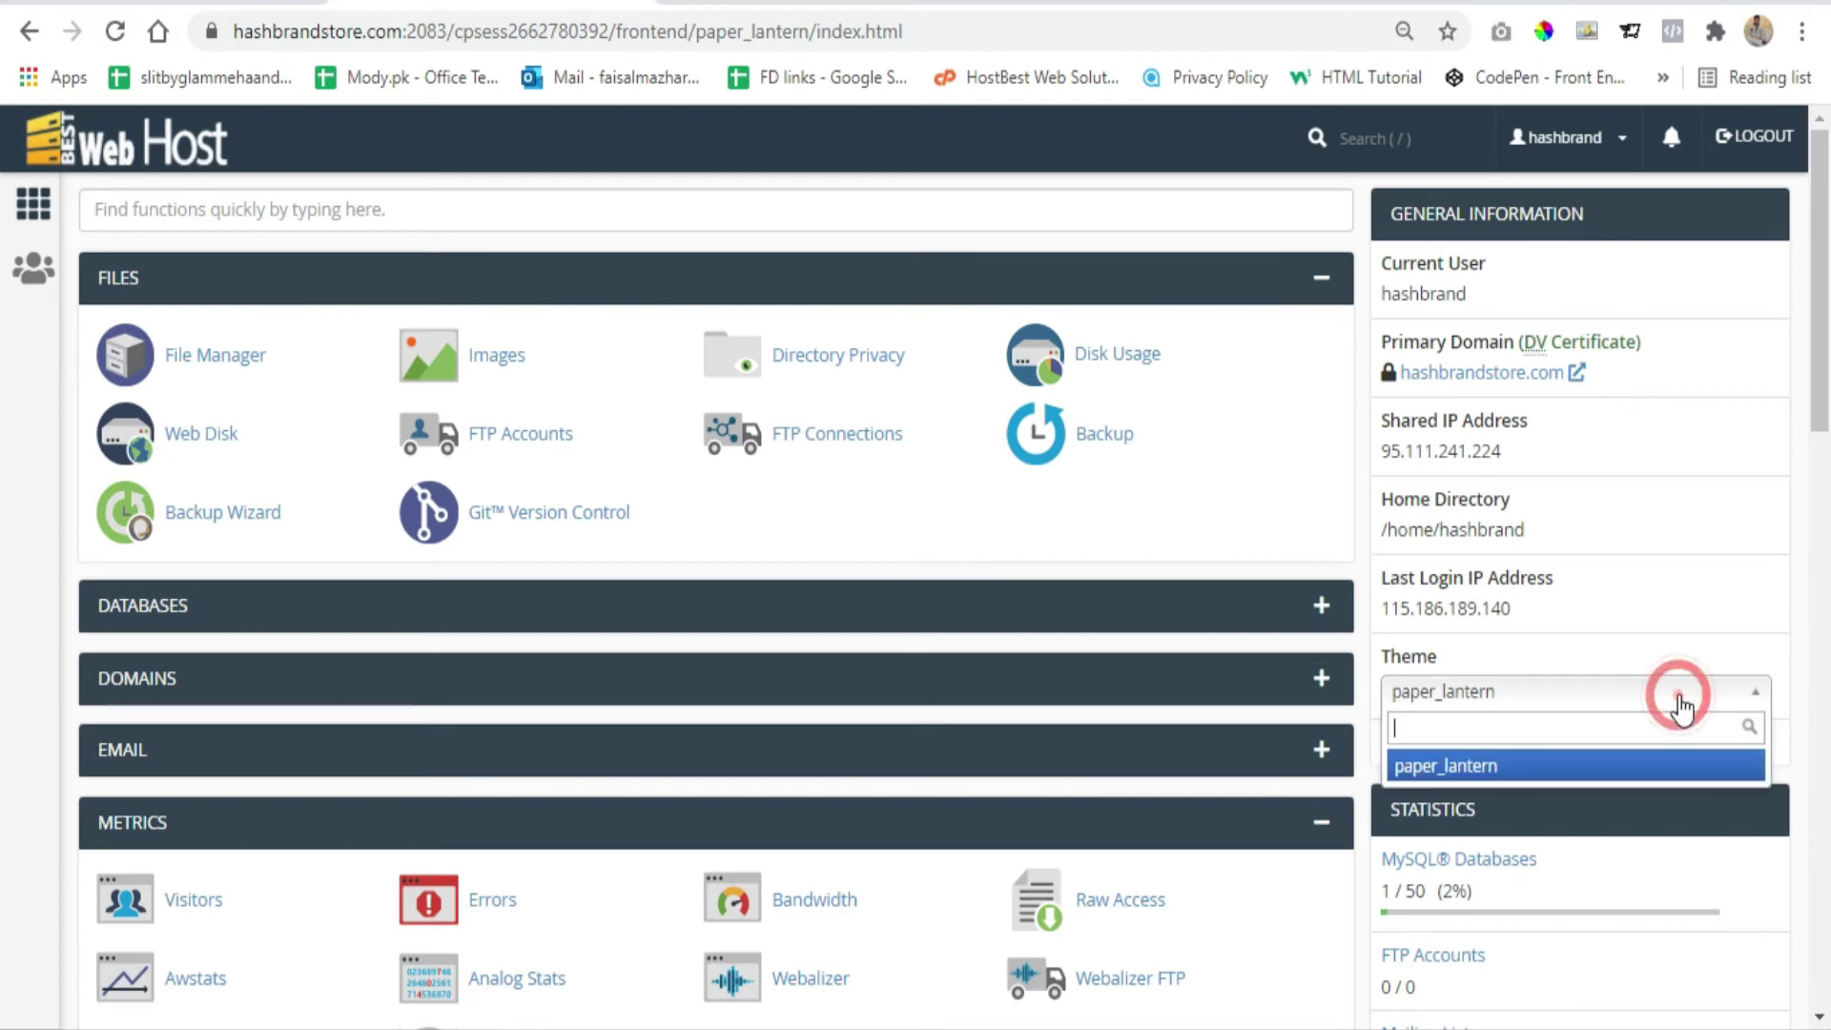
pyautogui.click(1678, 701)
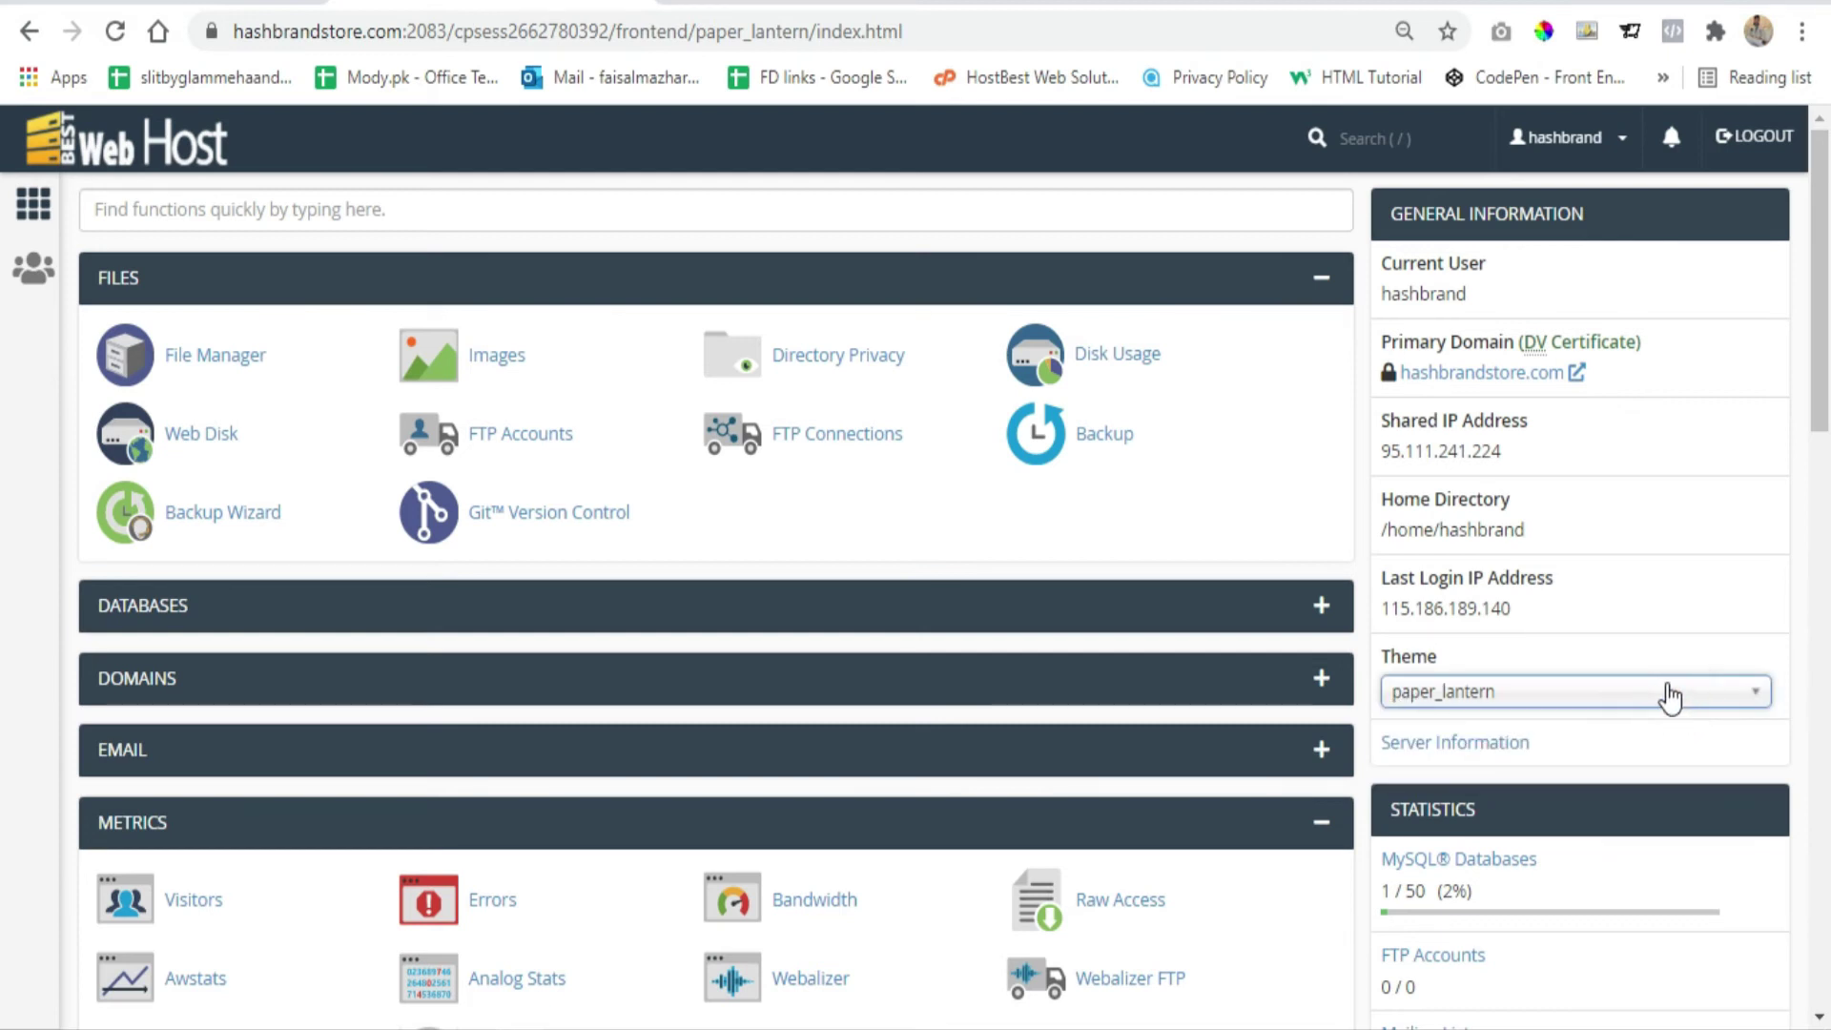
pyautogui.click(1473, 748)
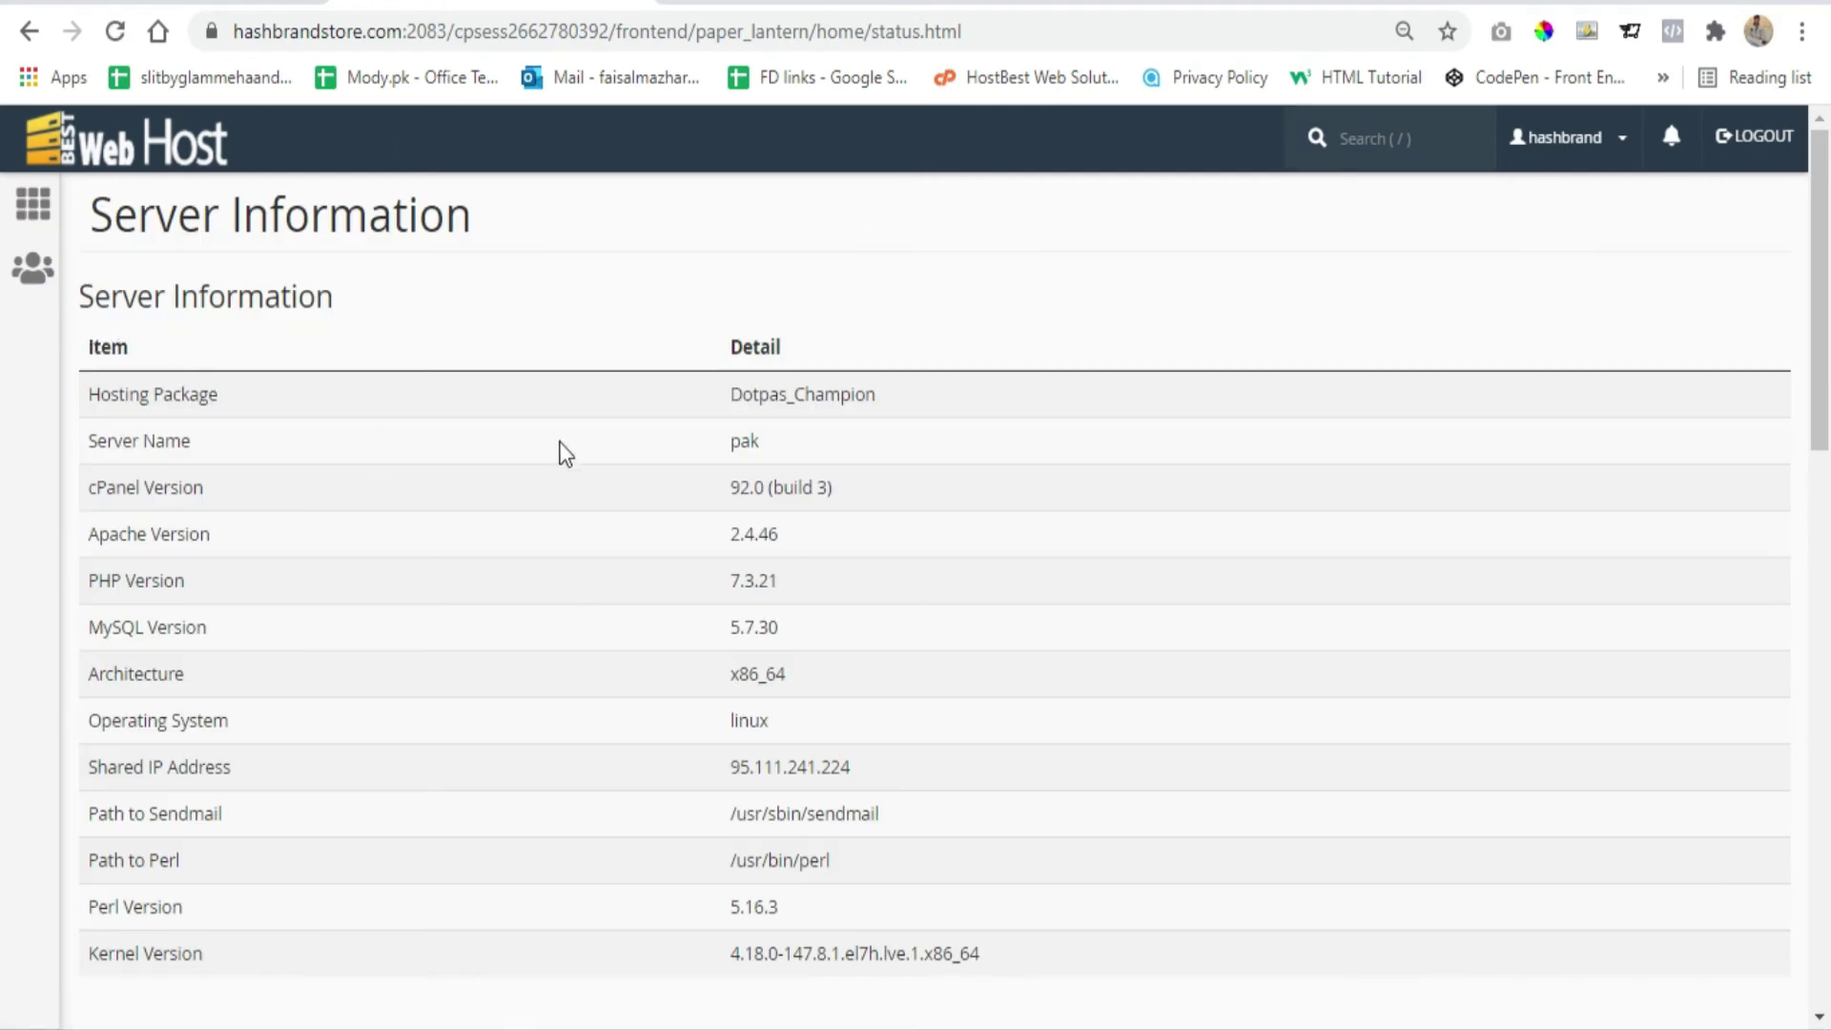
# Review the server details and service status list on the Server Information page, and return to the cPanel home page.
pyautogui.scroll(-12, 922, 649)
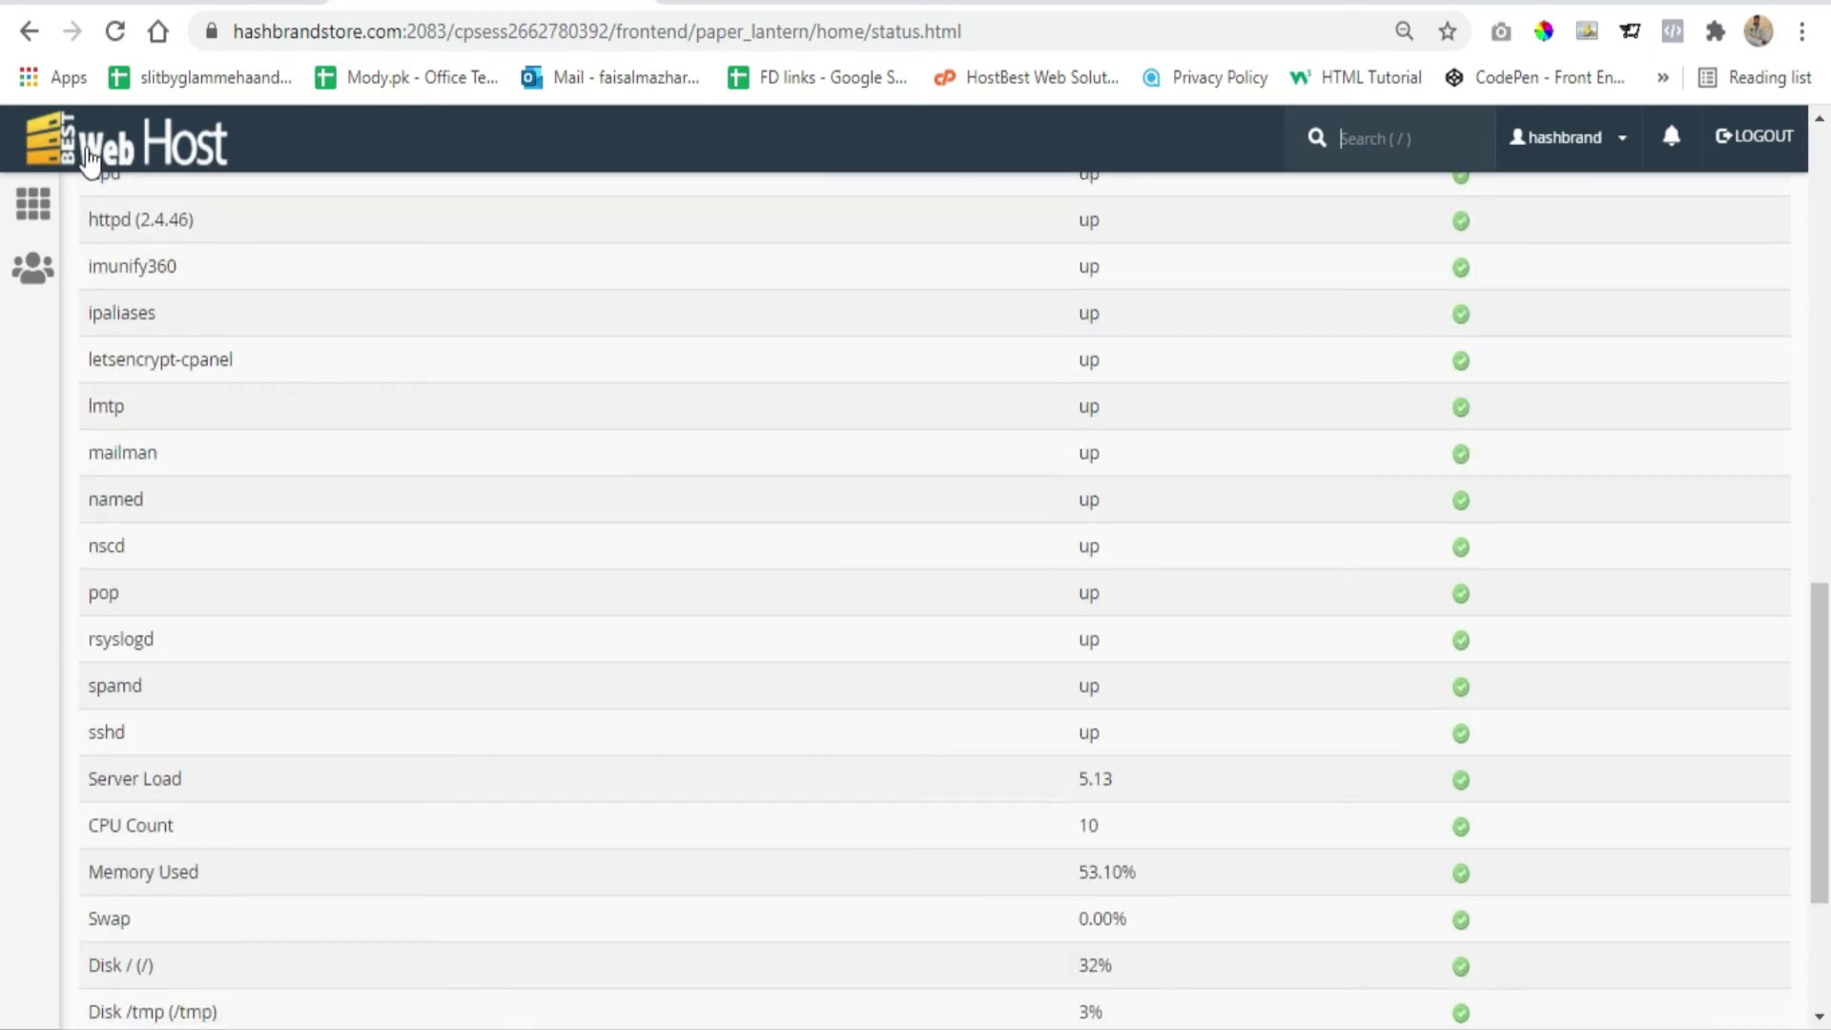
pyautogui.click(190, 150)
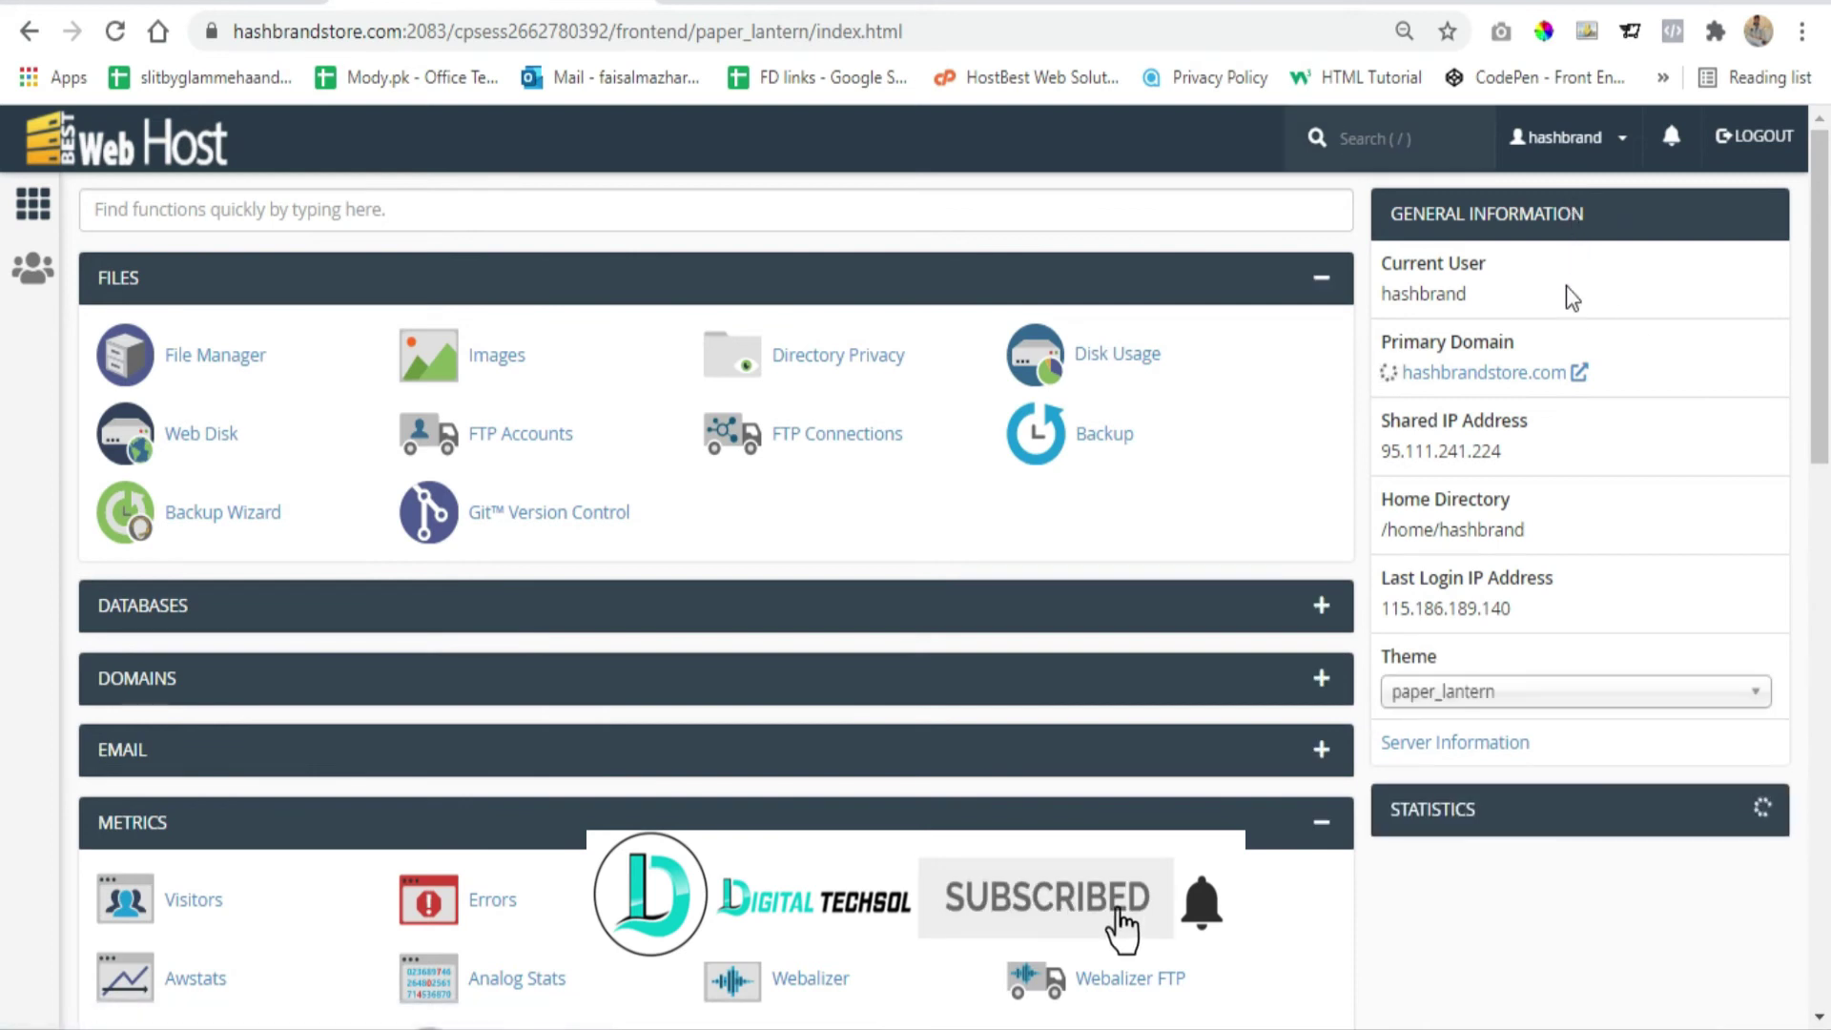
# Examine the Statistics section, covering memory usage, MySQL databases, processes, FTP accounts, mailing lists, domains, disk usage, bandwidth and email accounts.
pyautogui.scroll(-1, 1570, 307)
pyautogui.scroll(-2, 1589, 646)
pyautogui.scroll(-1, 1555, 591)
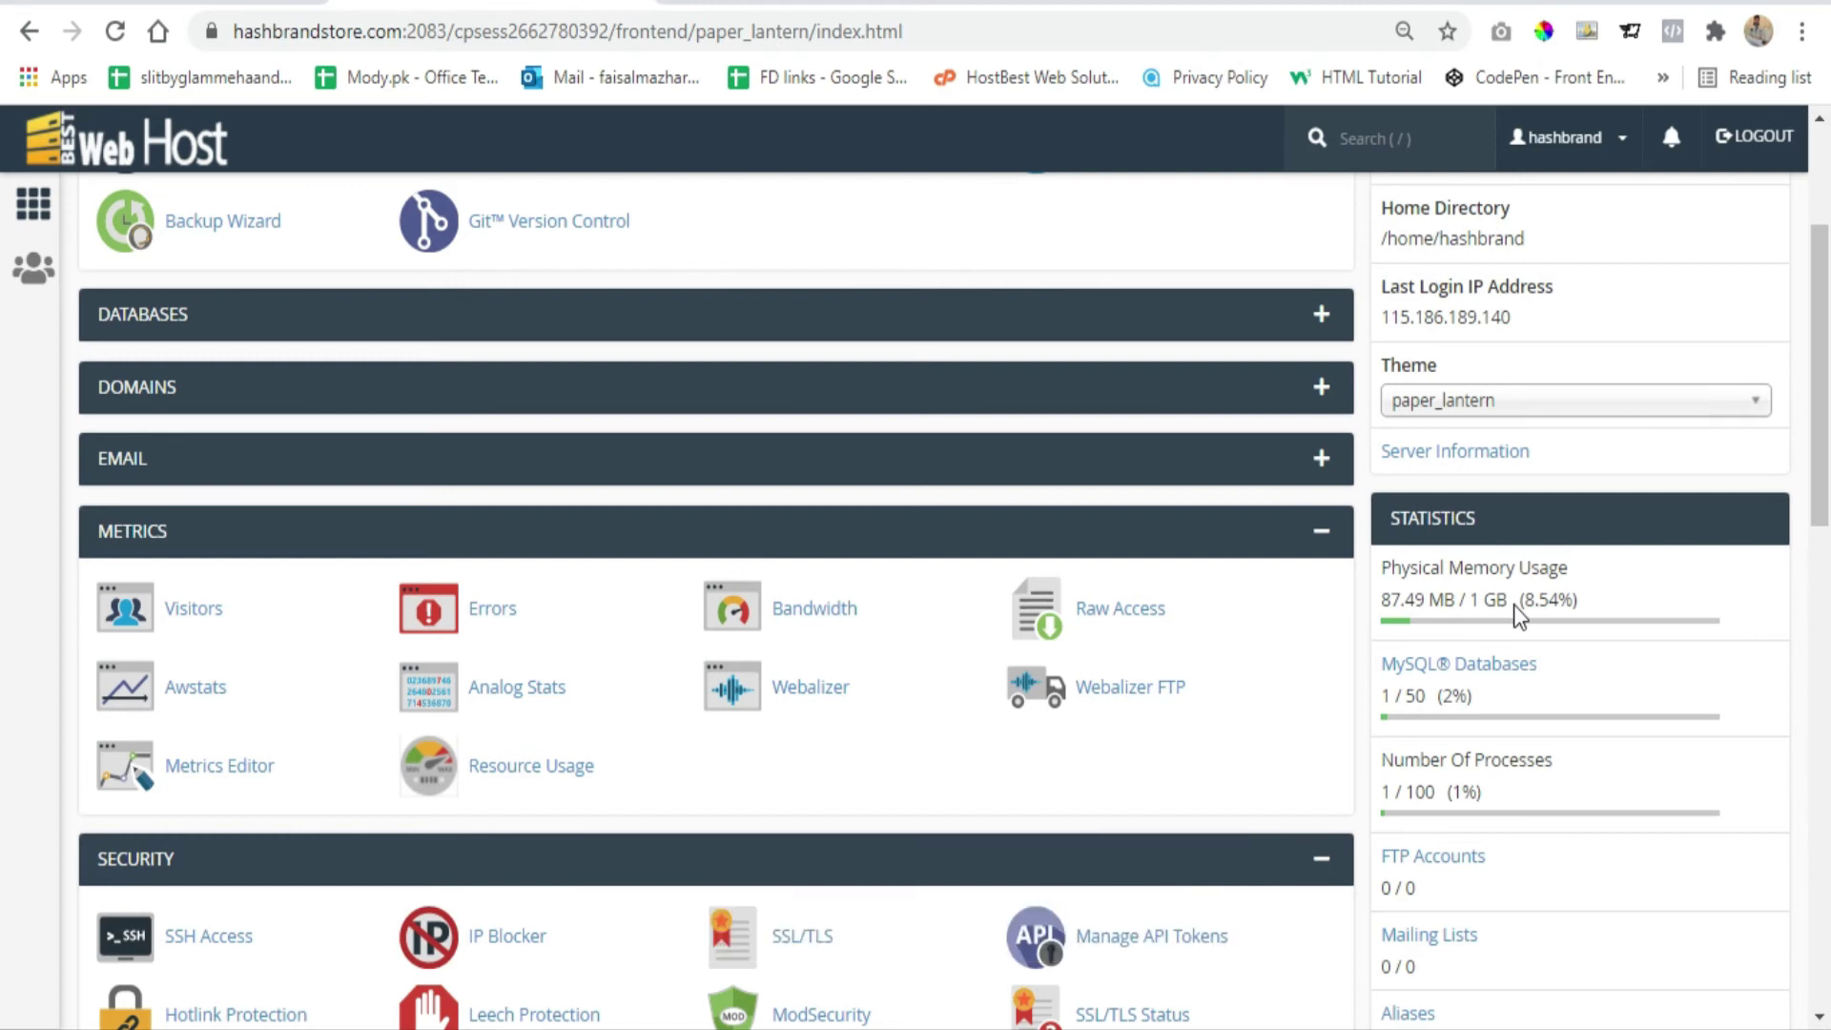
pyautogui.scroll(-1, 1514, 605)
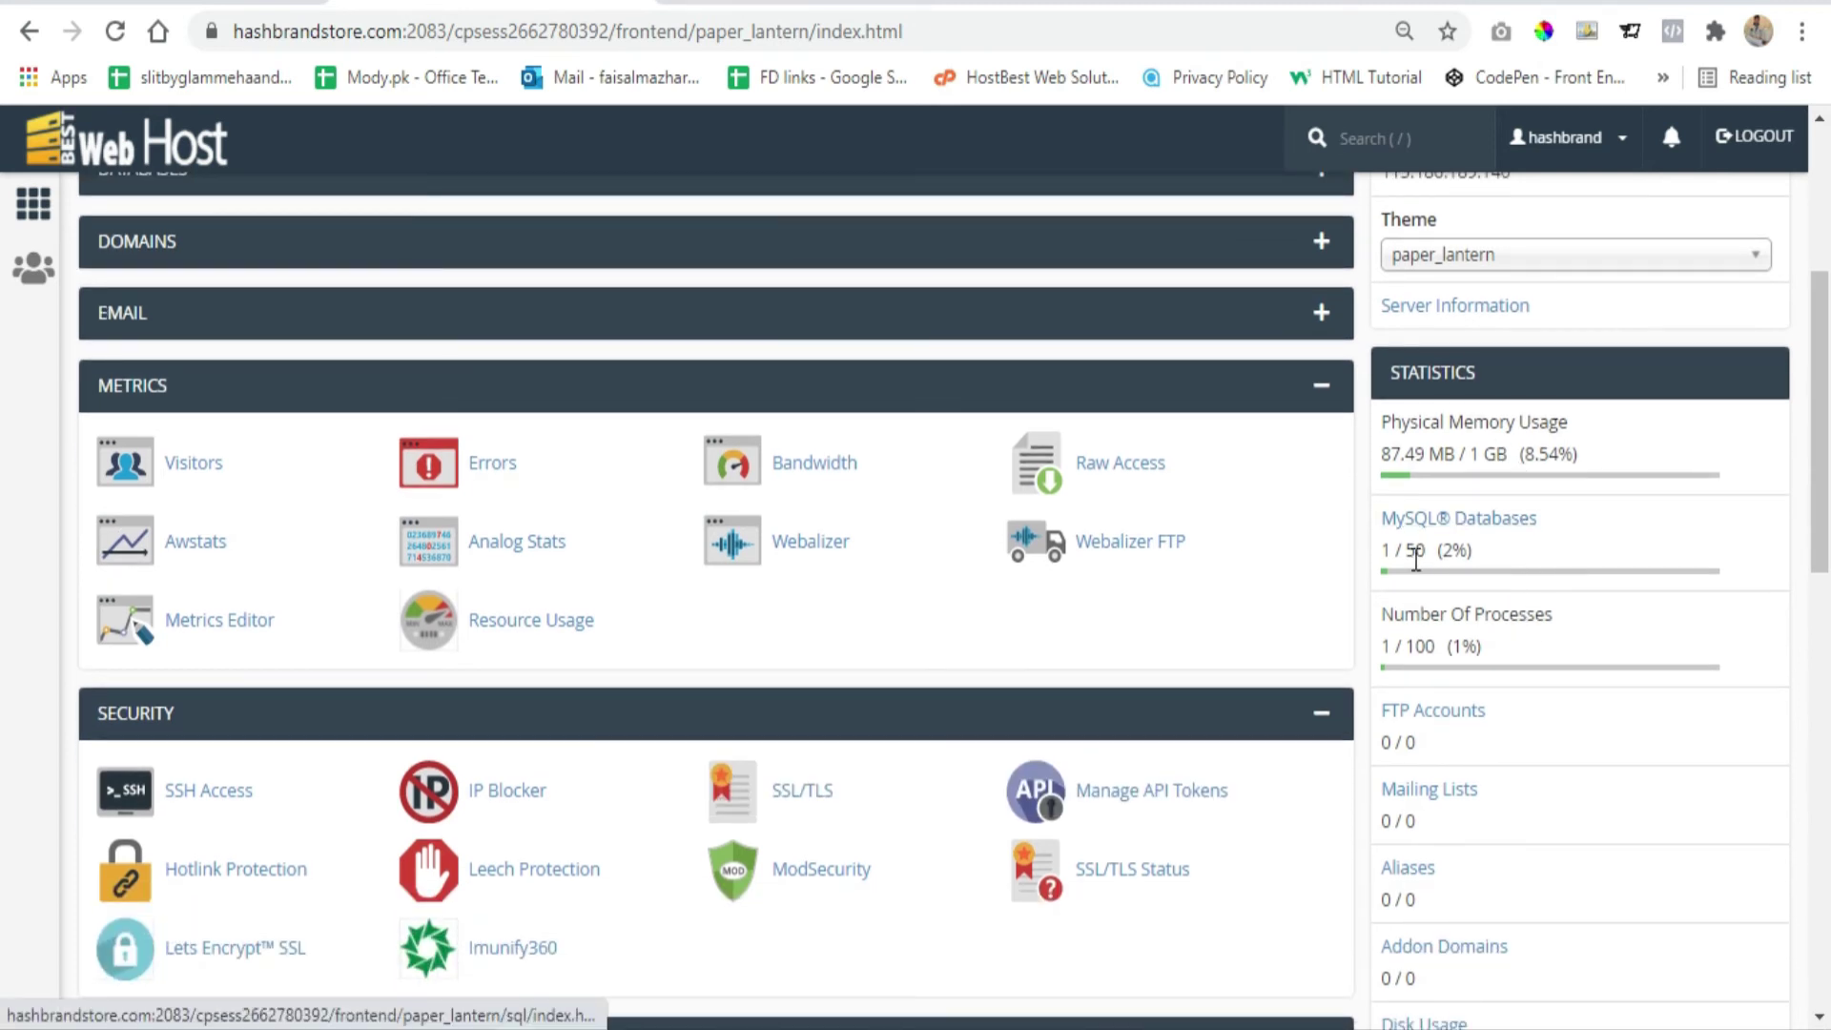
pyautogui.moveTo(1400, 556)
pyautogui.mouseDown()
pyautogui.moveTo(1426, 555)
pyautogui.moveTo(1379, 553)
pyautogui.mouseUp()
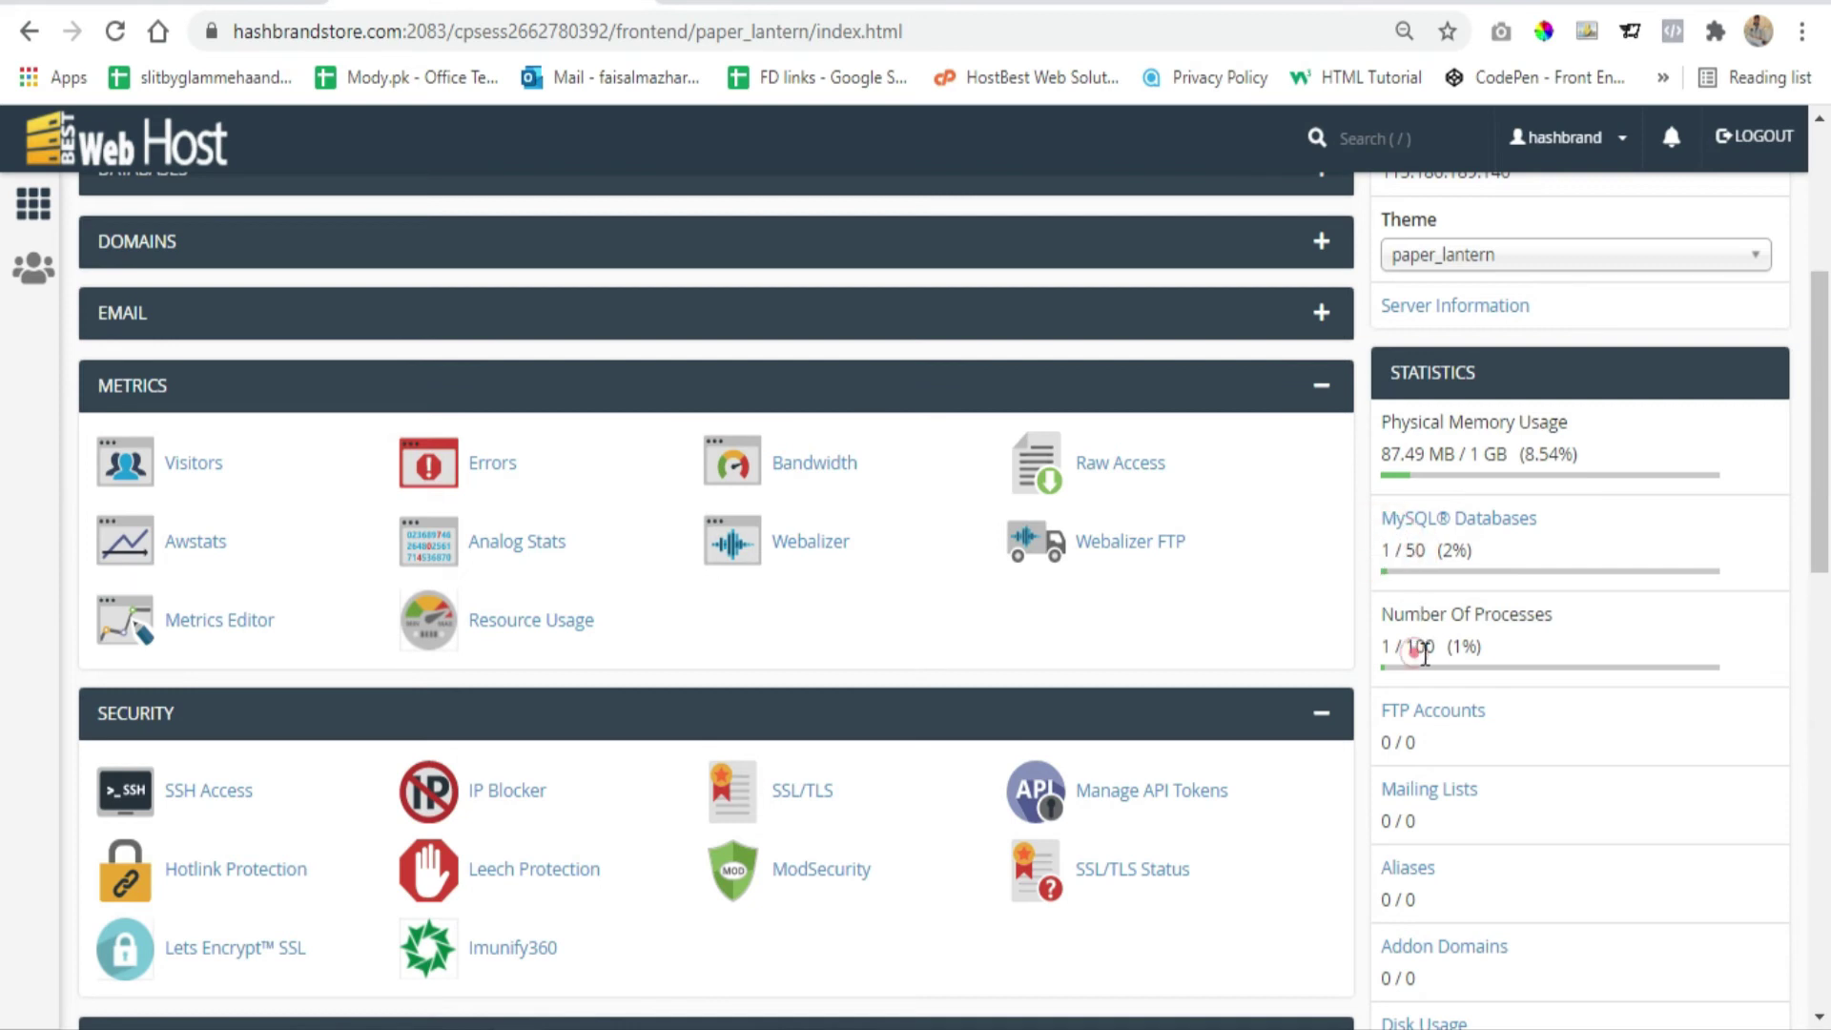
pyautogui.moveTo(1398, 652); pyautogui.dragTo(1385, 652)
pyautogui.scroll(-2, 1381, 652)
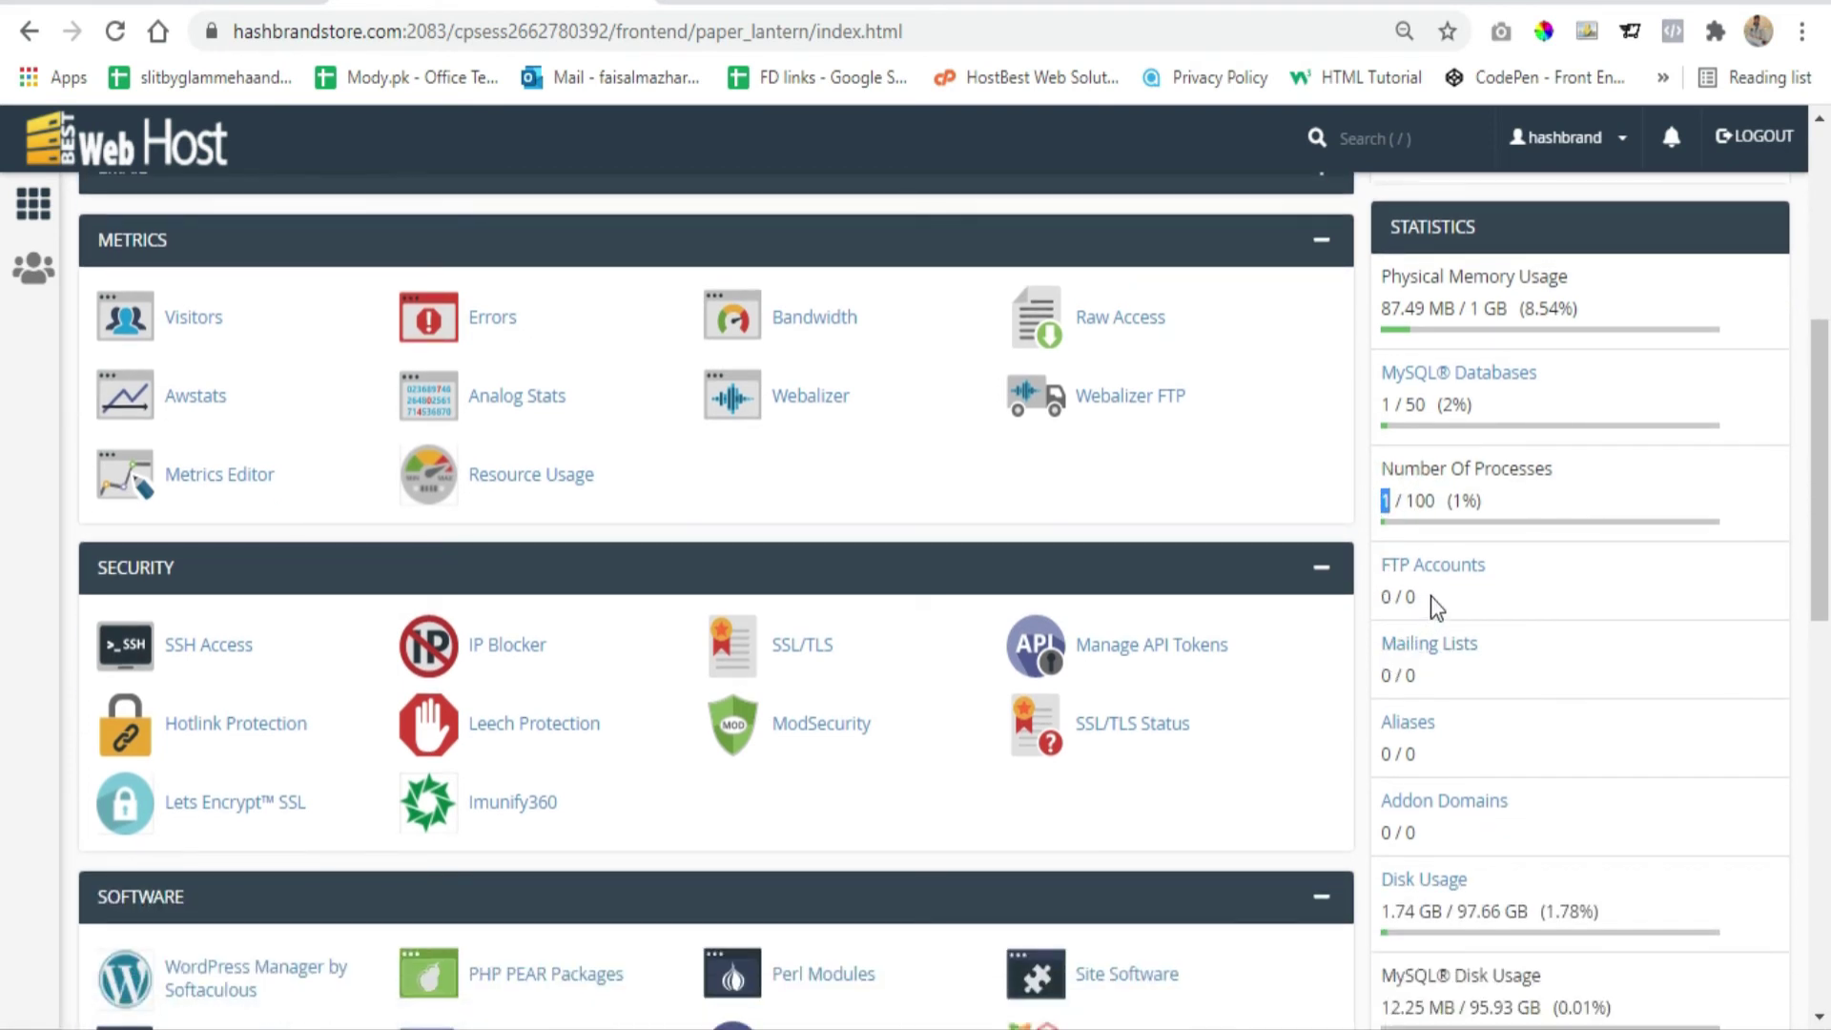
pyautogui.scroll(-2, 1481, 557)
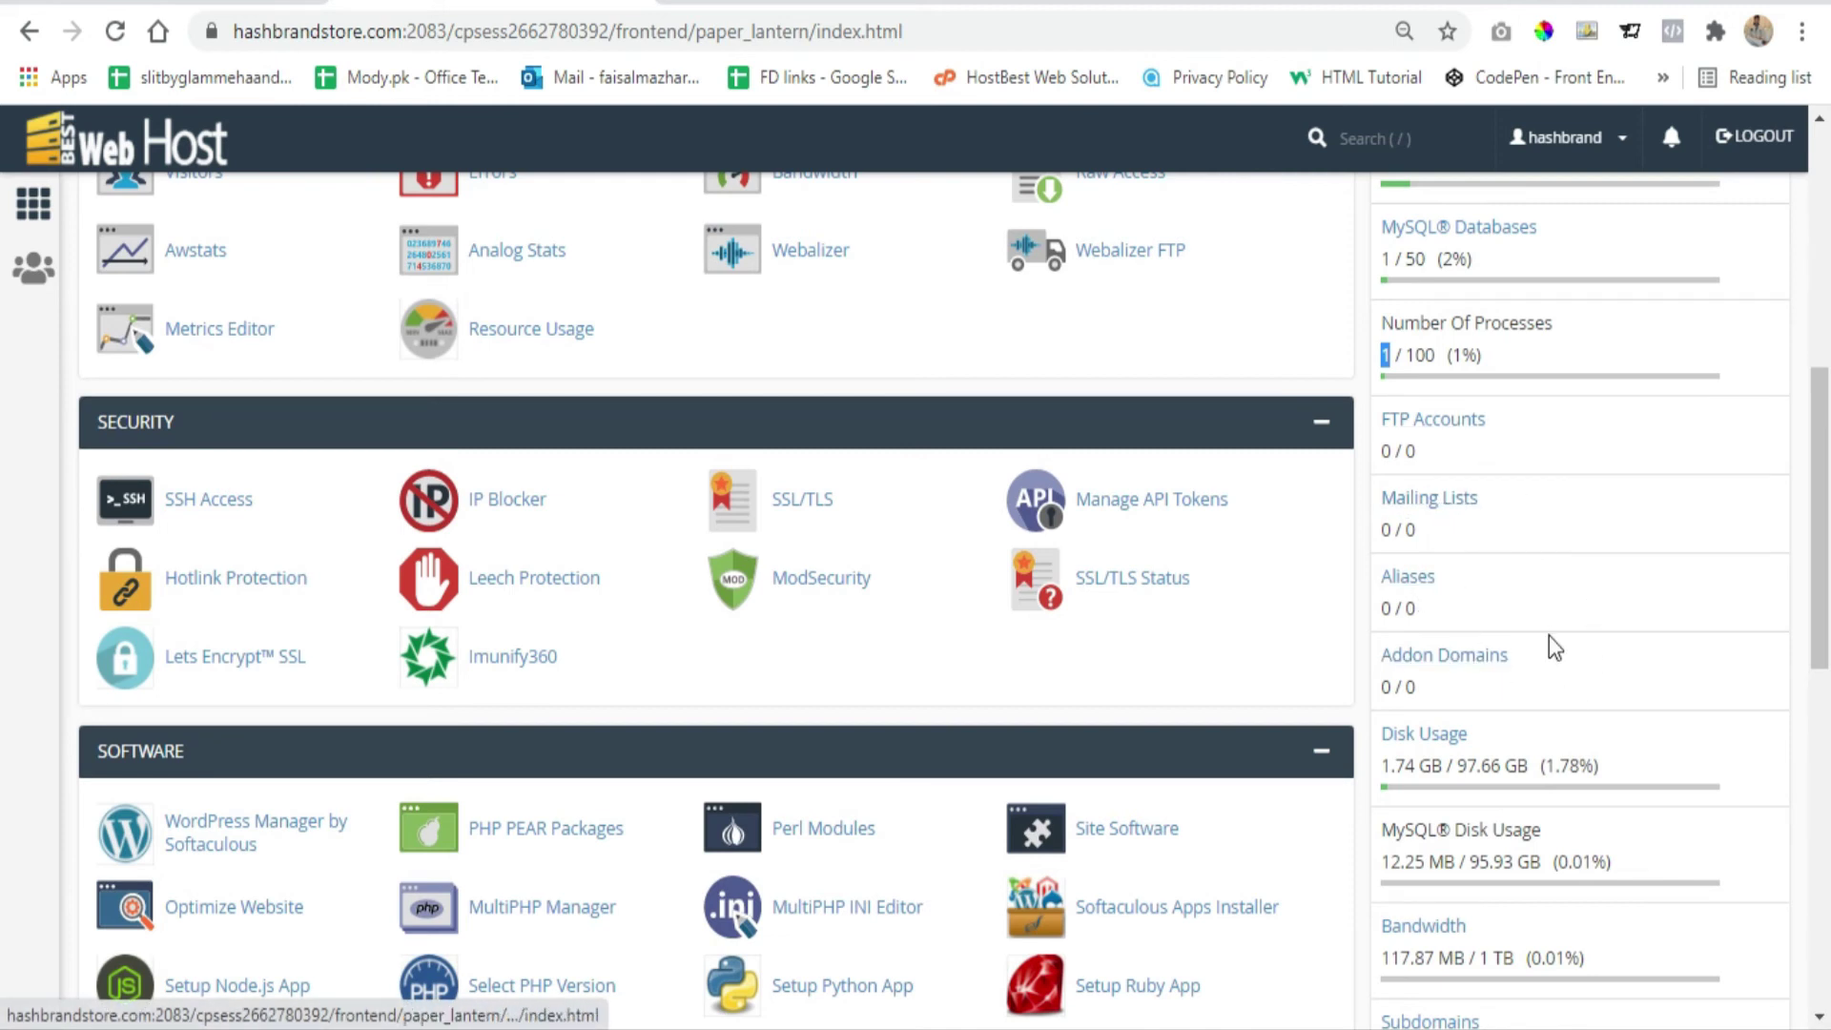
pyautogui.scroll(-2, 1549, 635)
pyautogui.scroll(-5, 1493, 602)
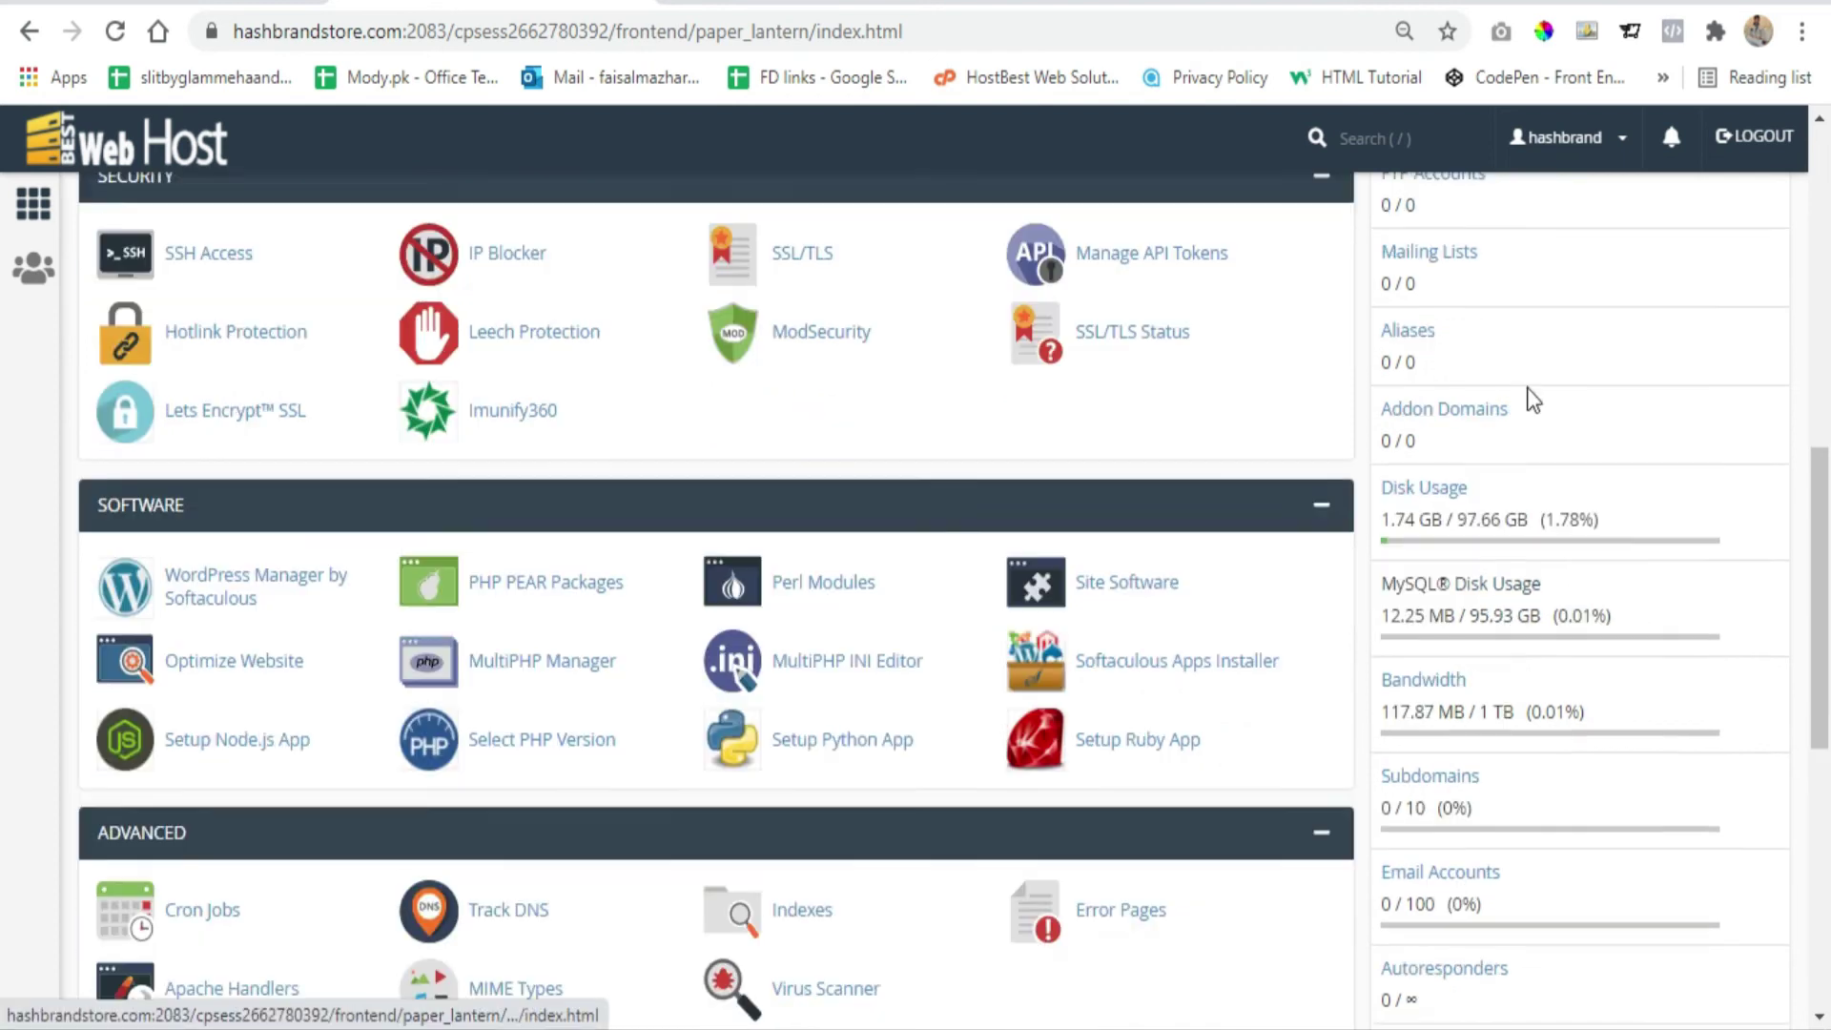
pyautogui.scroll(12, 1556, 734)
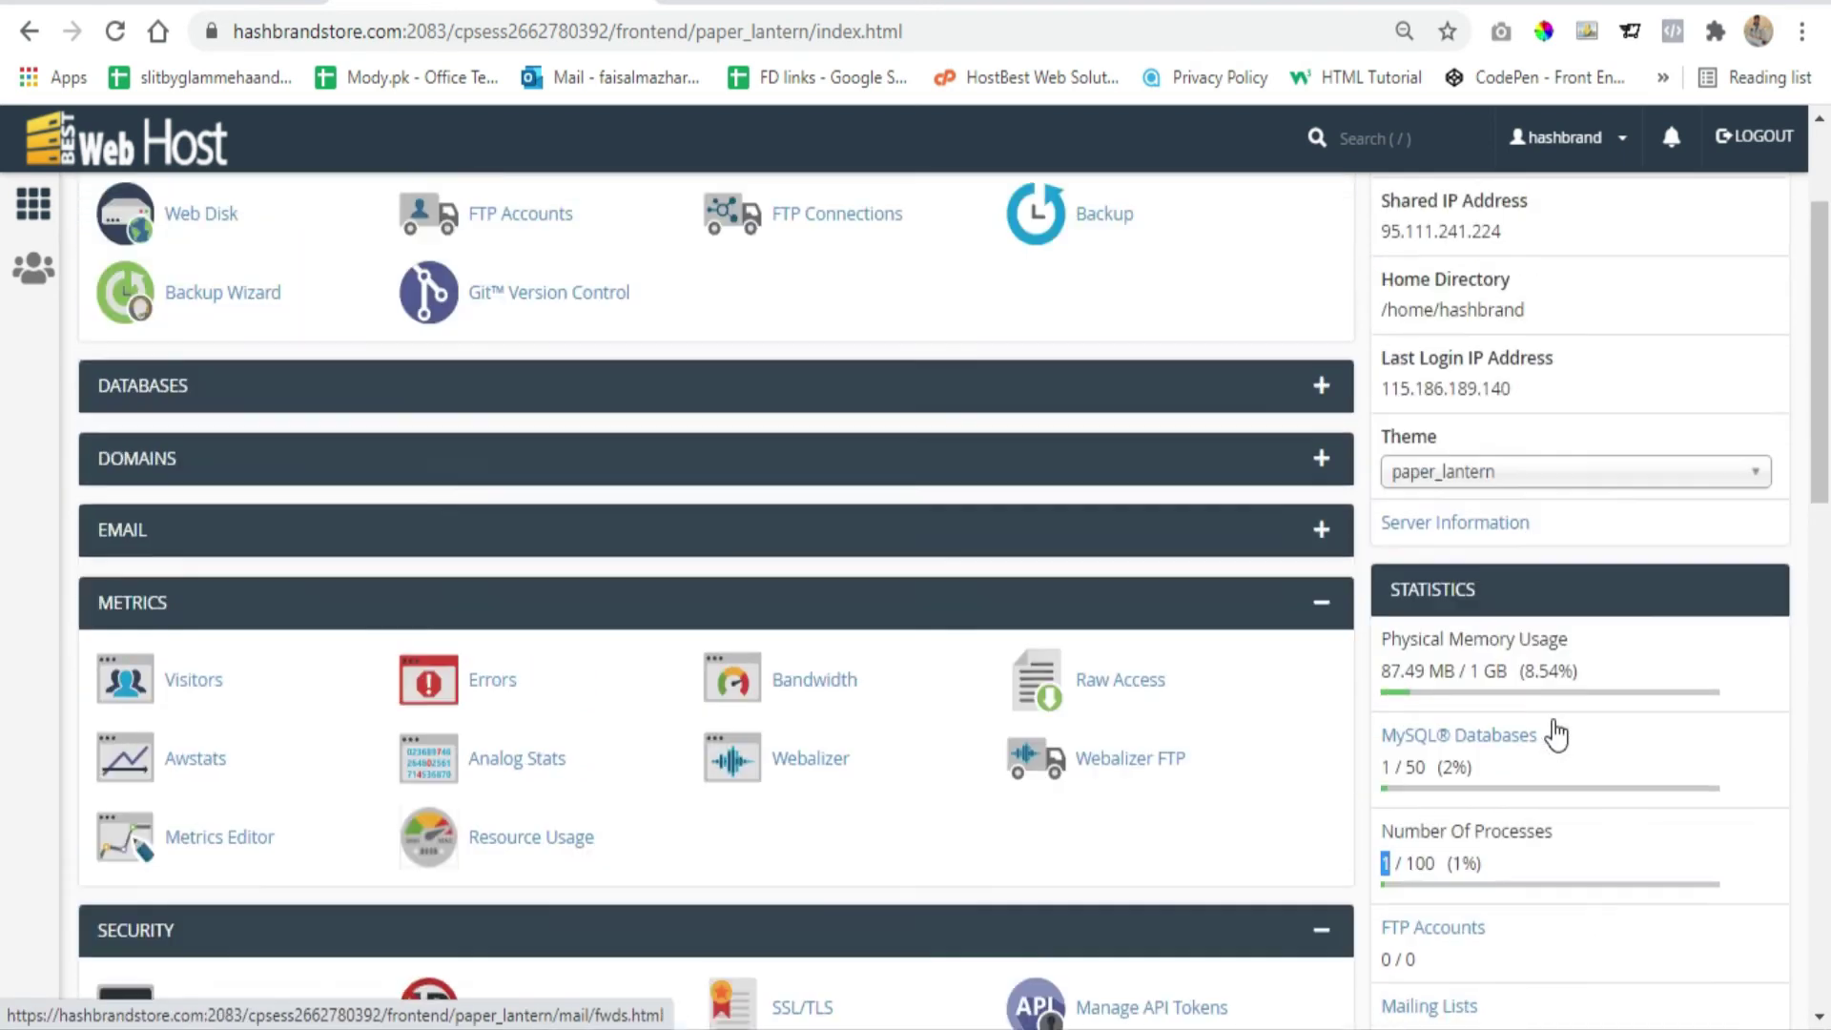
# Try the search beside the account name with the term "emai" and clear the search text.
pyautogui.click(1402, 141)
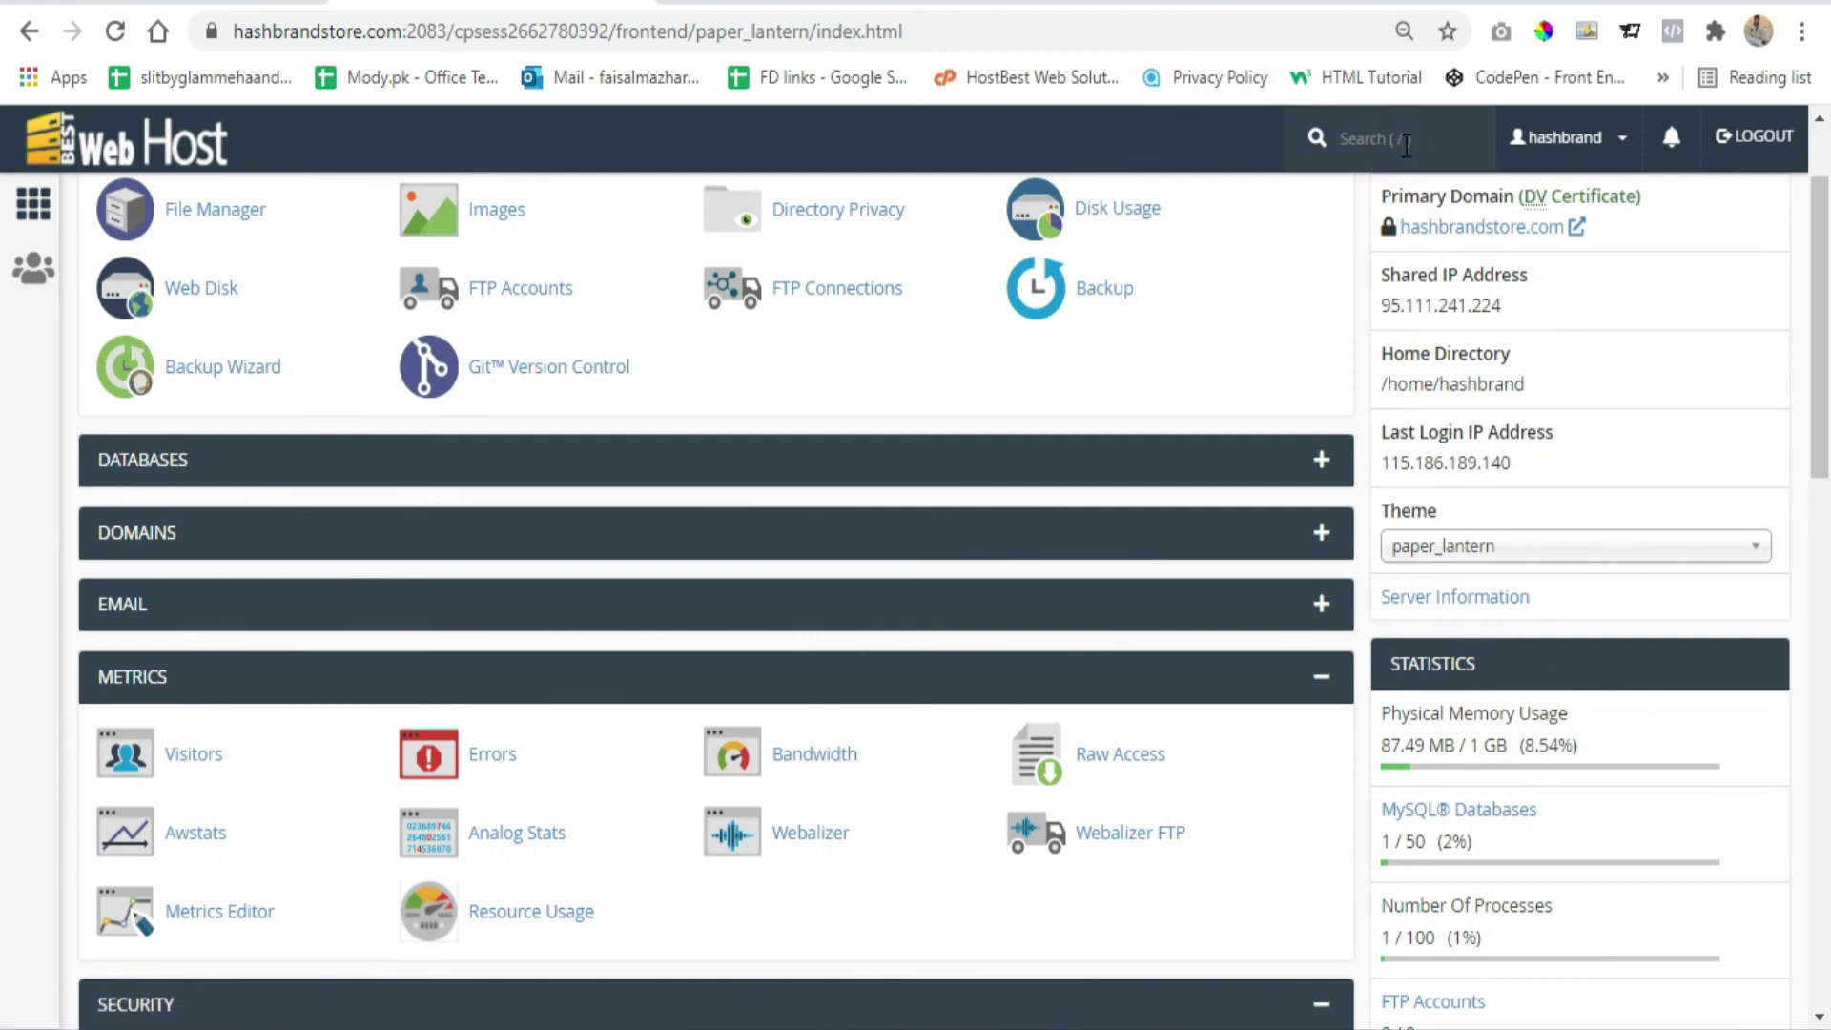
pyautogui.scroll(2, 1317, 266)
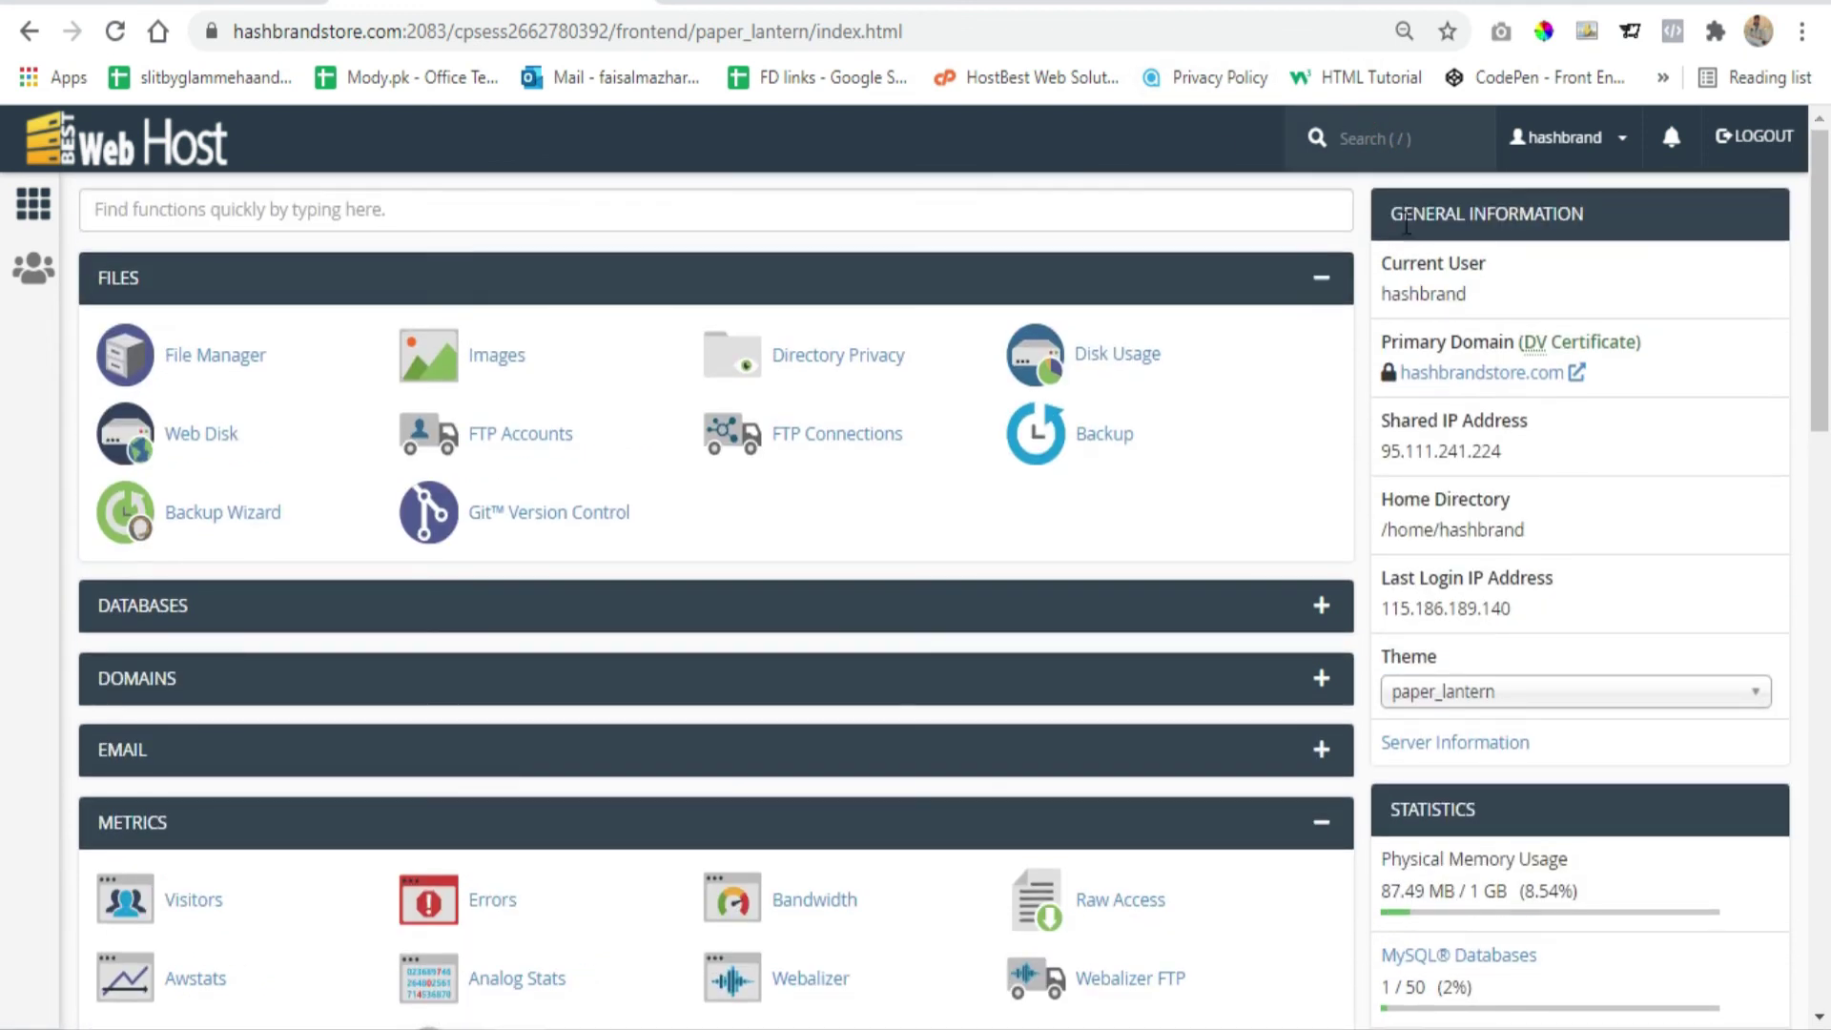
pyautogui.write('wmail')
pyautogui.hotkey('ctrl', 'a')
pyautogui.write('emai')
pyautogui.hotkey('ctrl', 'a')
pyautogui.press('BackSpace')
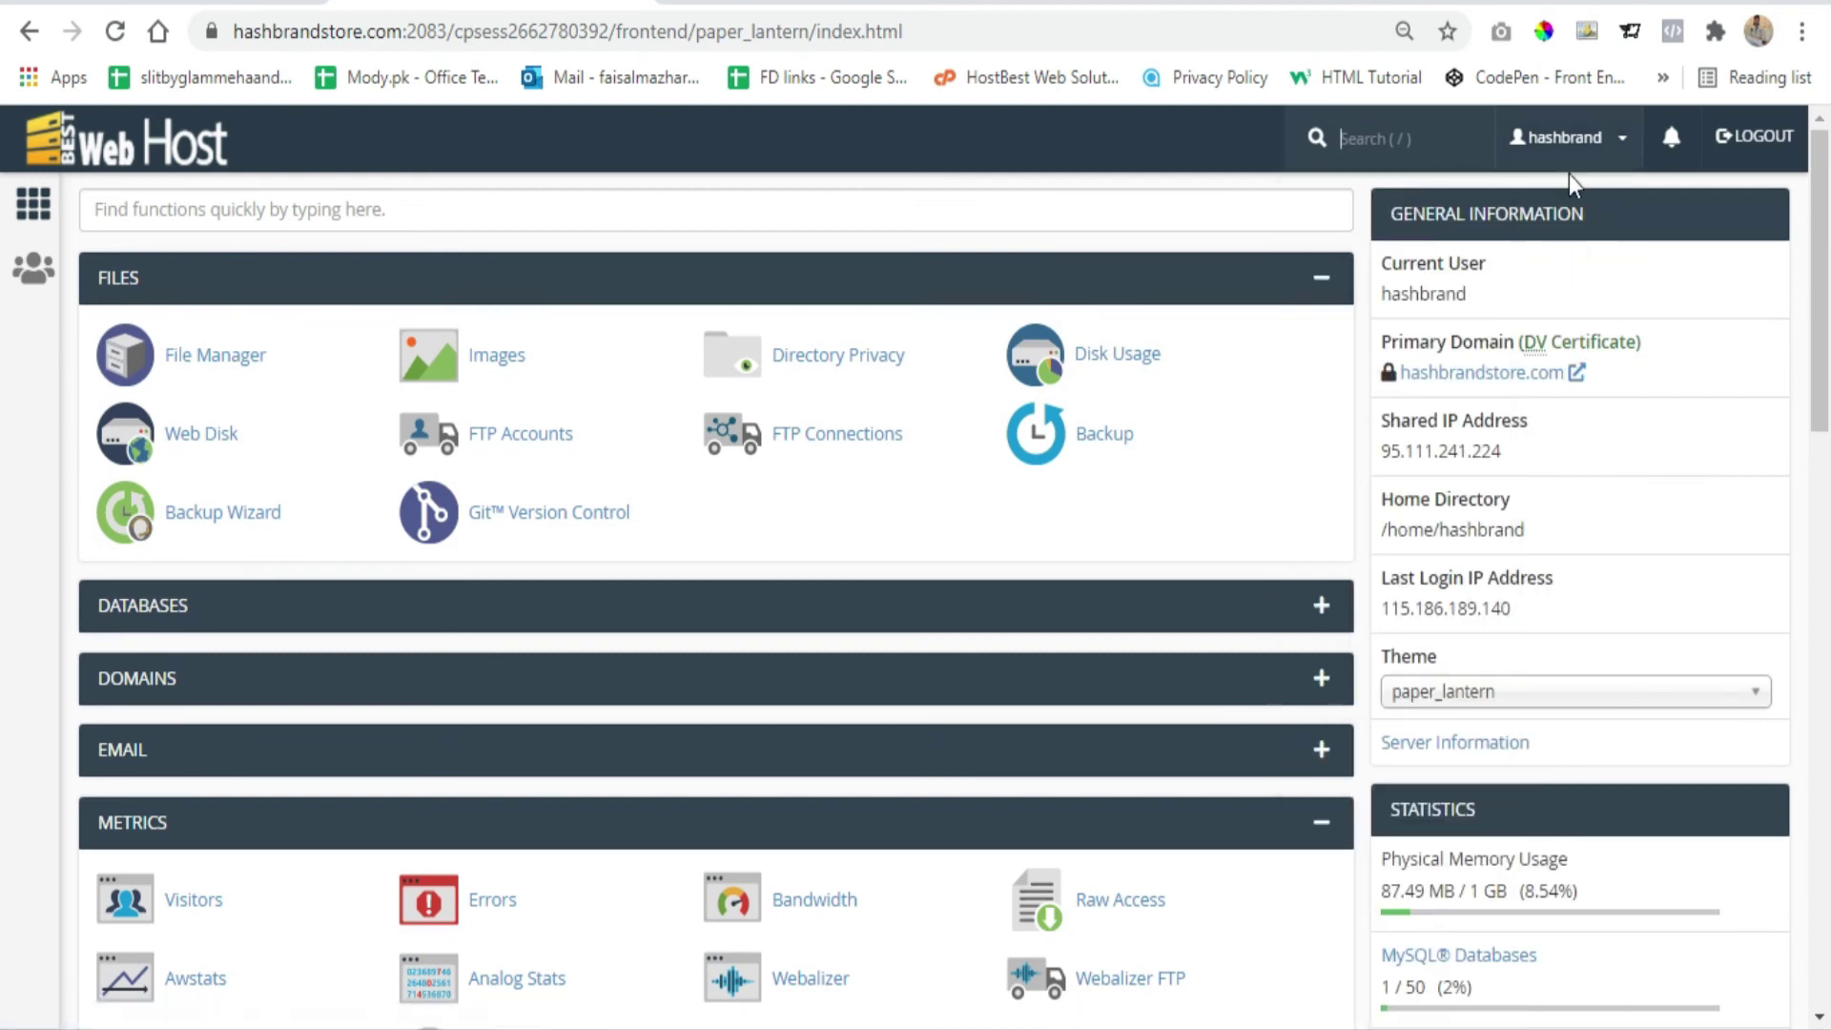
# Review the user account's preference, security, language, style and contact options without changing any, and log out of cPanel.
pyautogui.click(1620, 153)
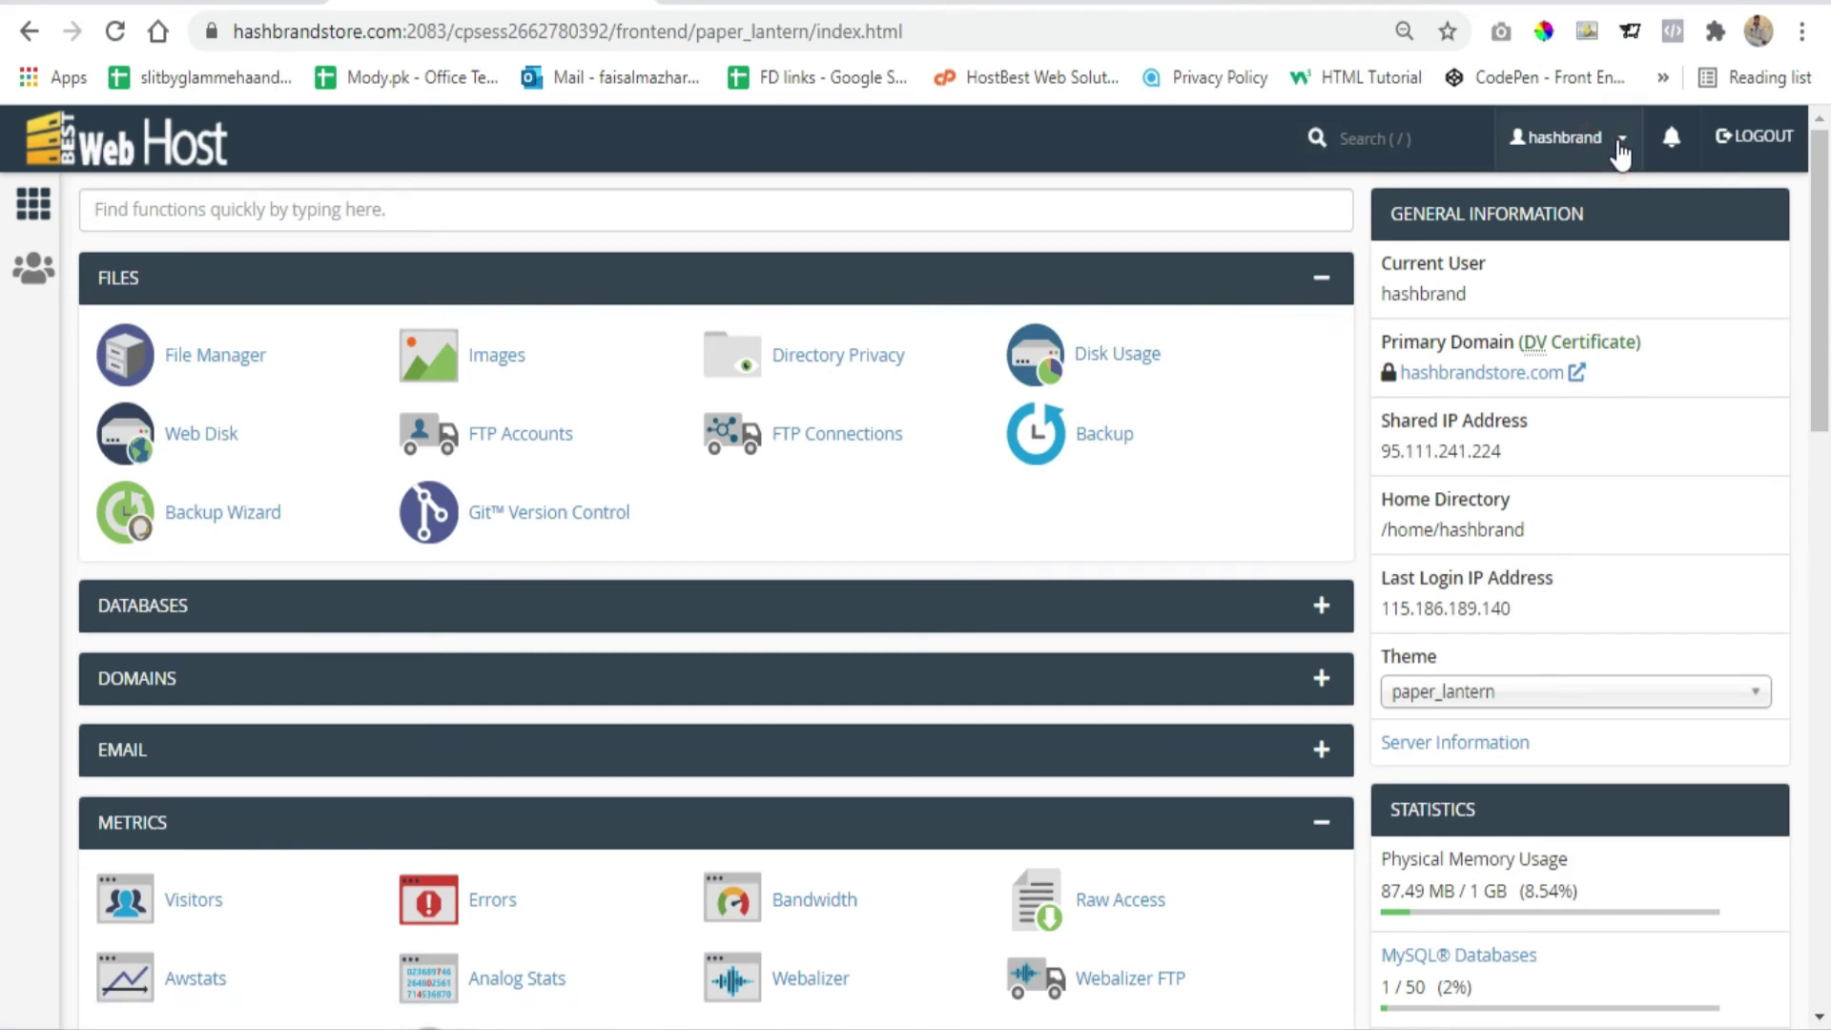
pyautogui.click(1620, 152)
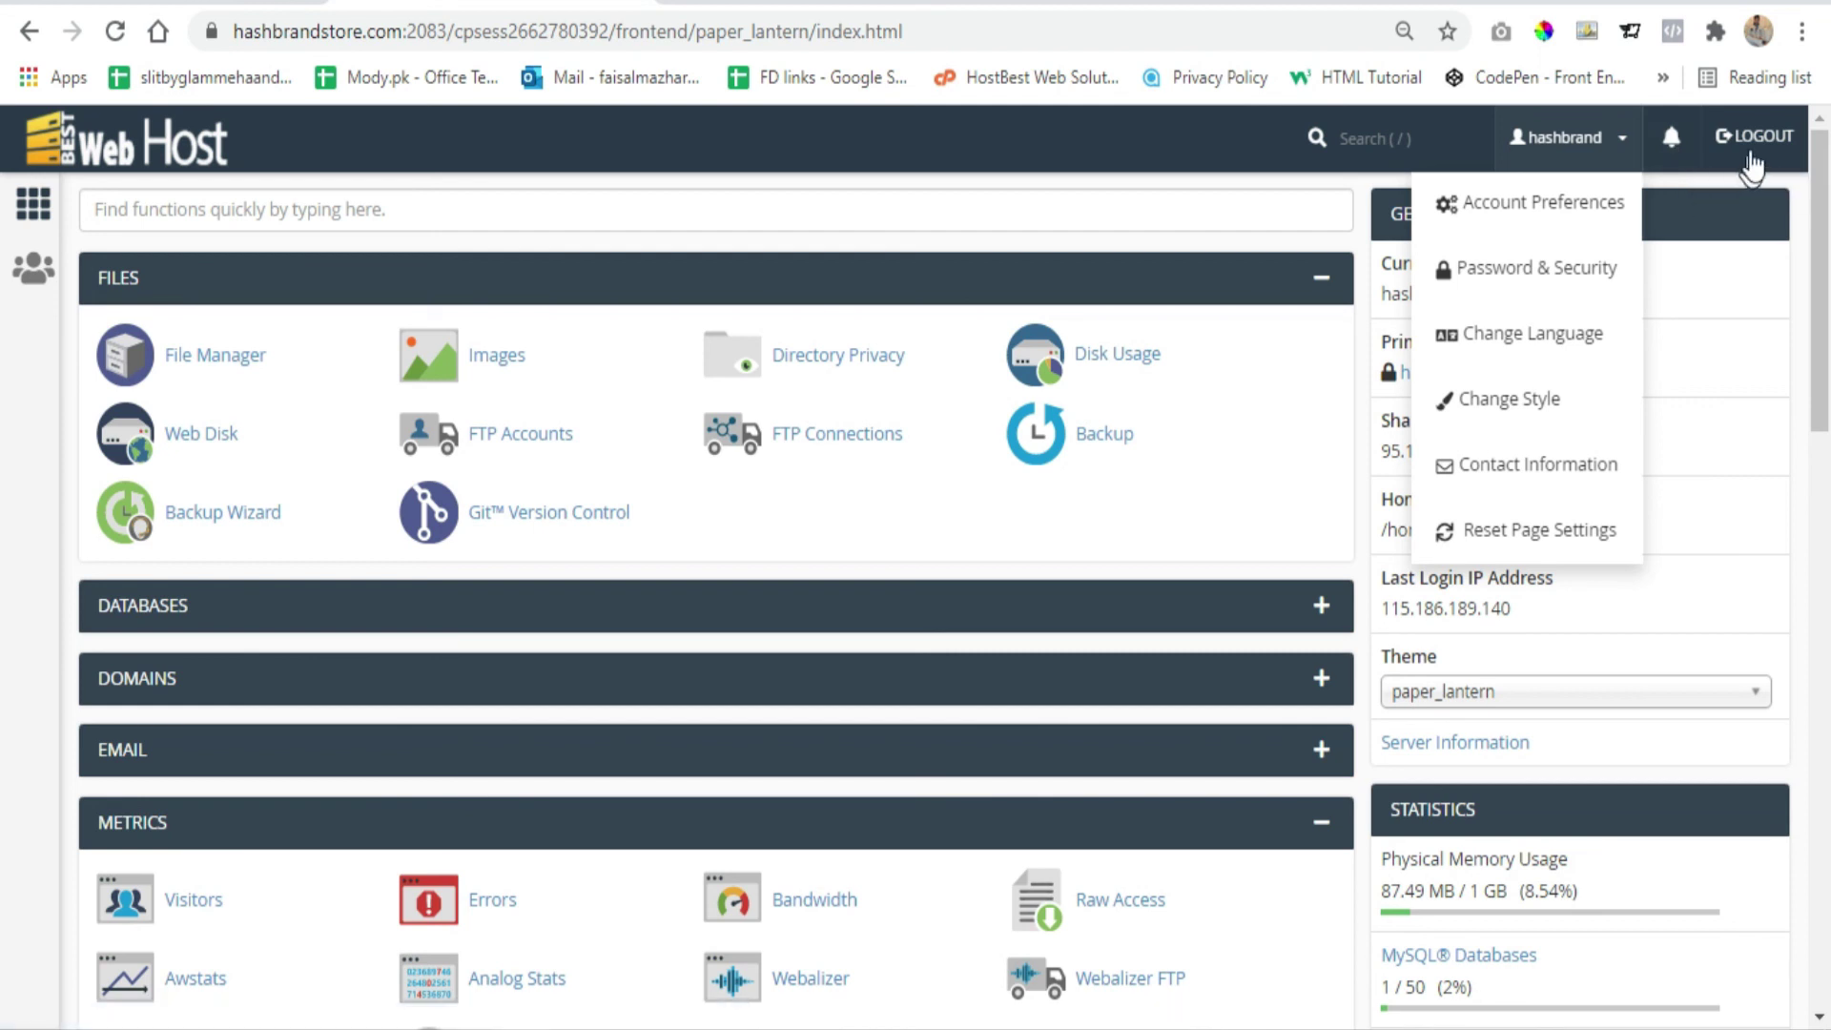
pyautogui.click(1175, 235)
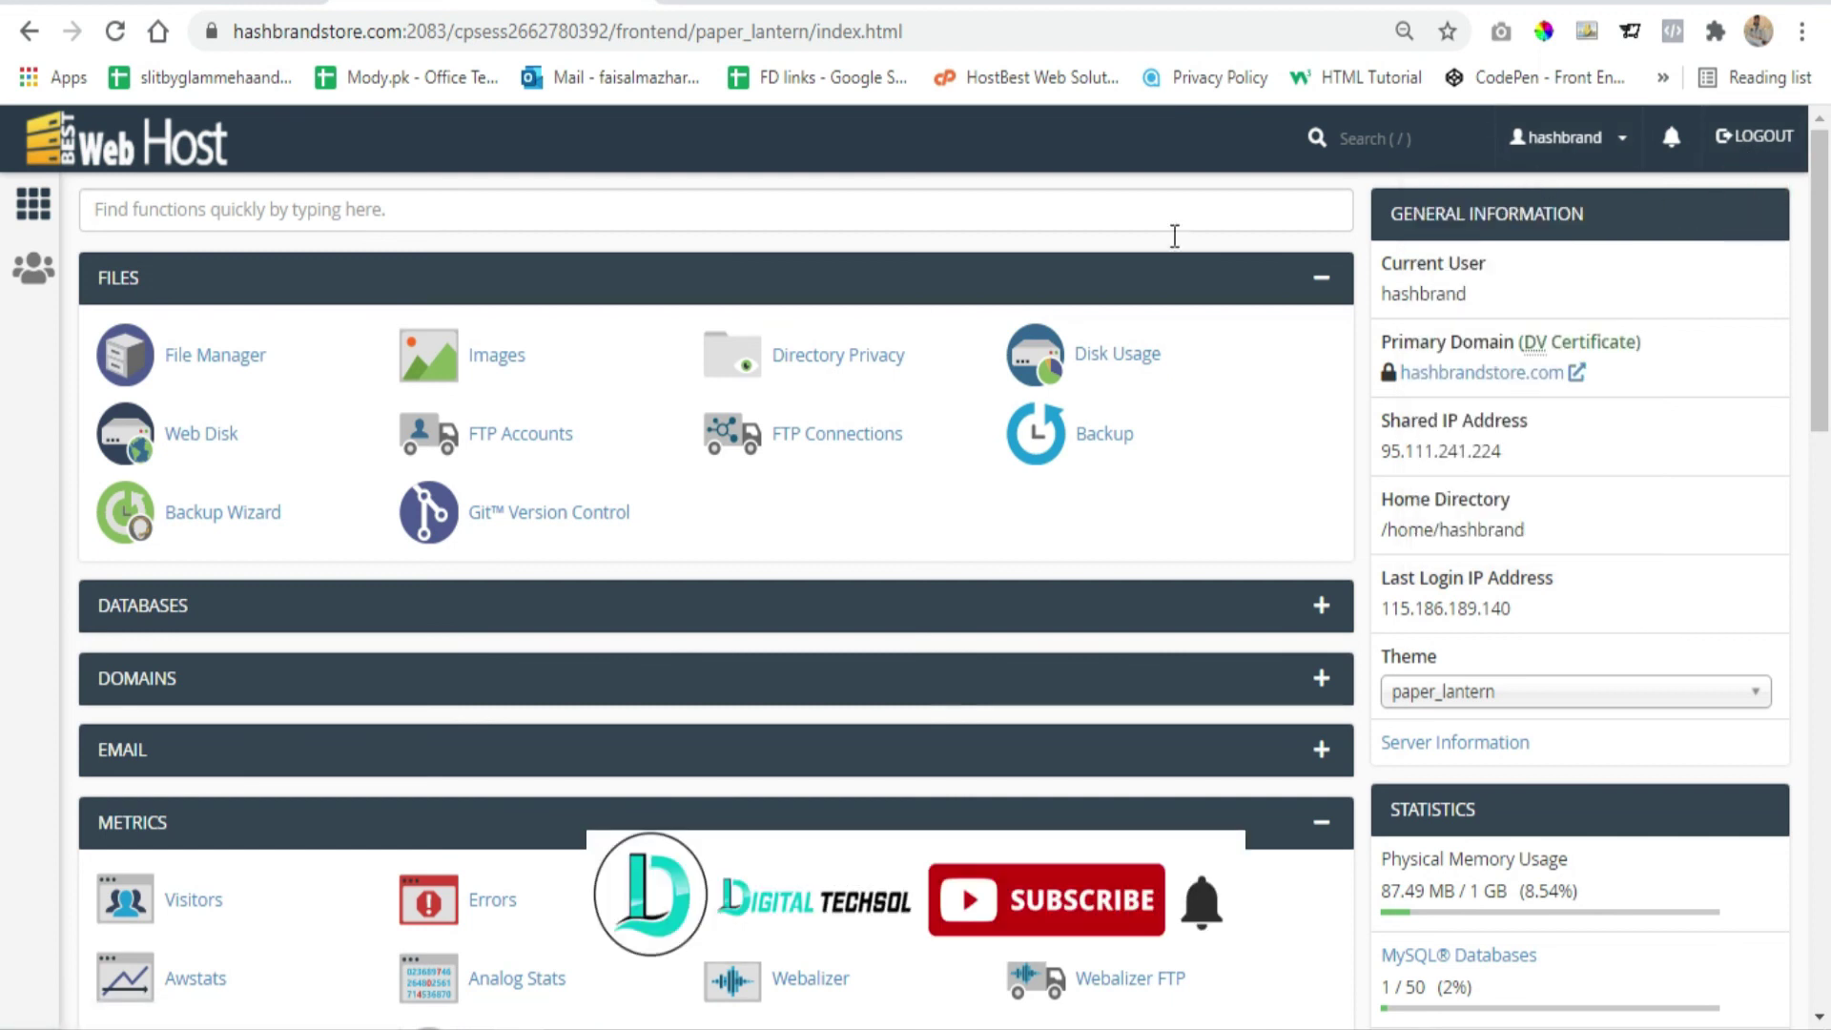
pyautogui.click(1763, 143)
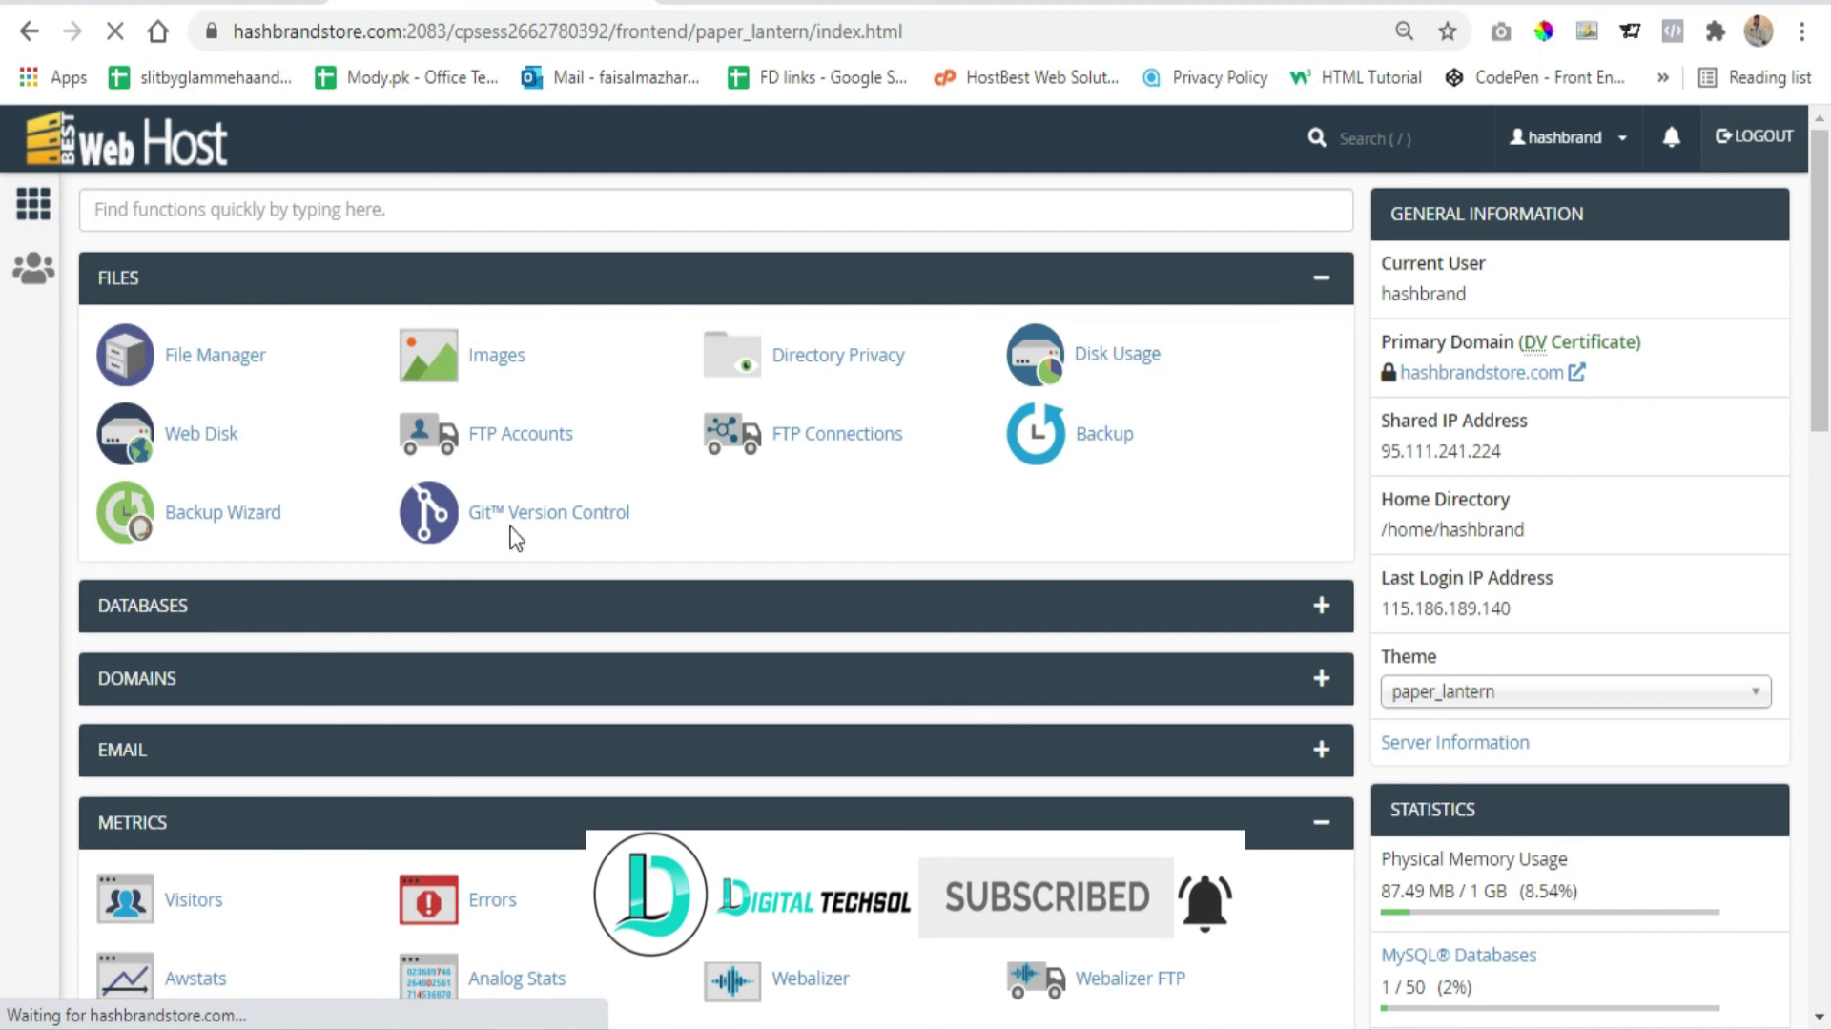